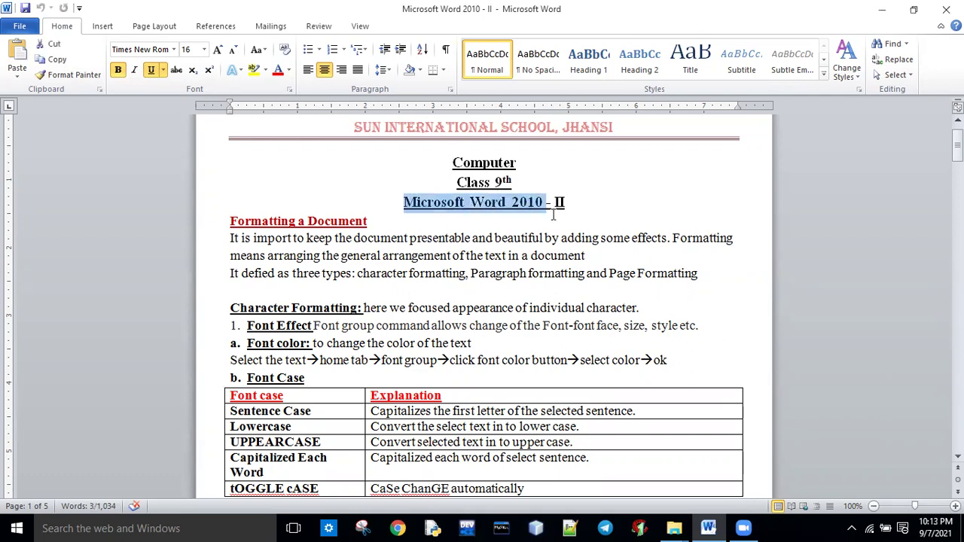
Highlight the Formatting a Document heading and key phrases like 'beautiful' and 'character formatting'.
click(554, 215)
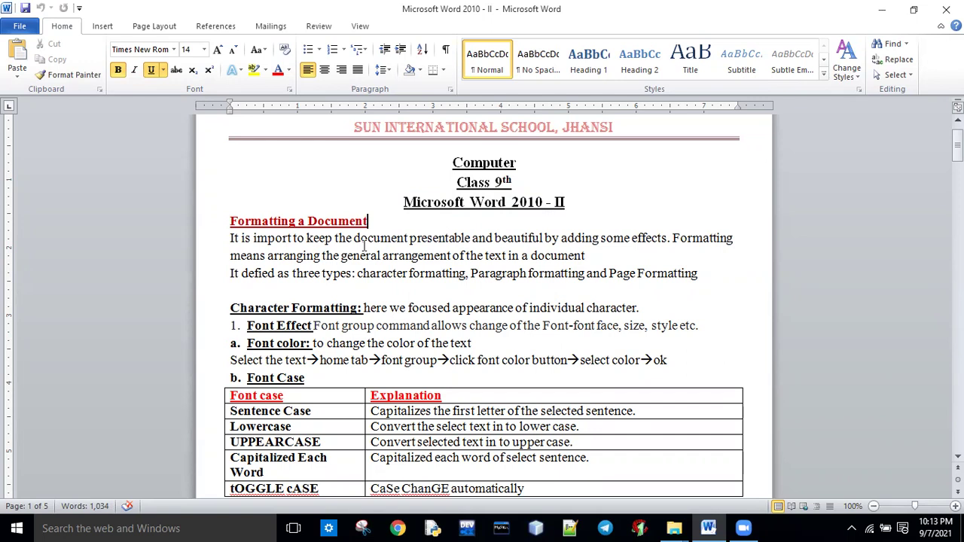
drag(230, 227, 388, 230)
click(389, 230)
drag(240, 240, 470, 239)
double_click(505, 239)
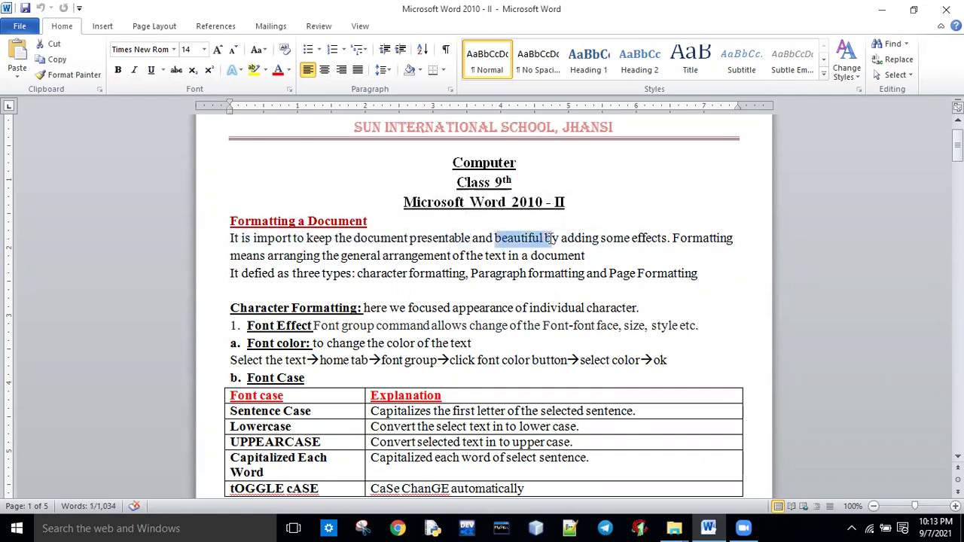
drag(562, 240, 639, 239)
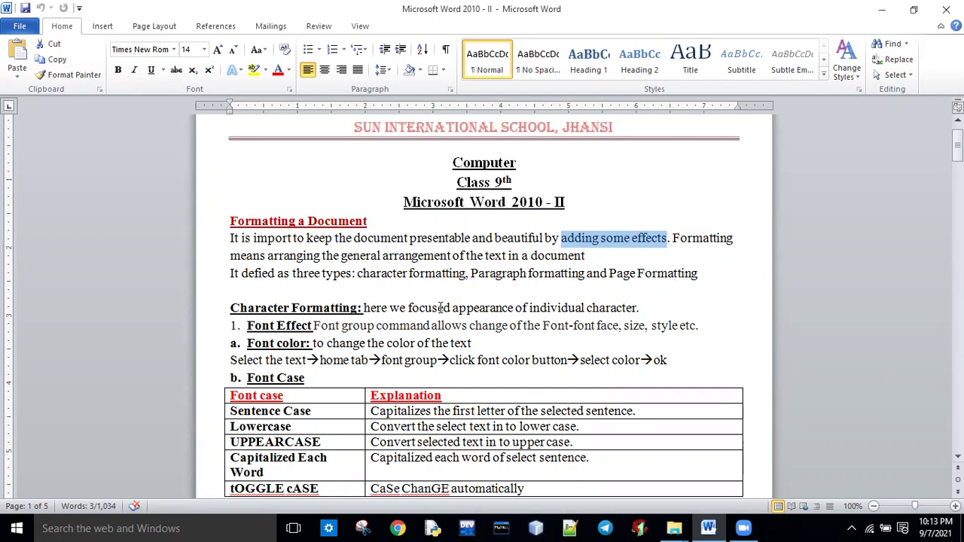
drag(358, 274, 700, 275)
click(553, 326)
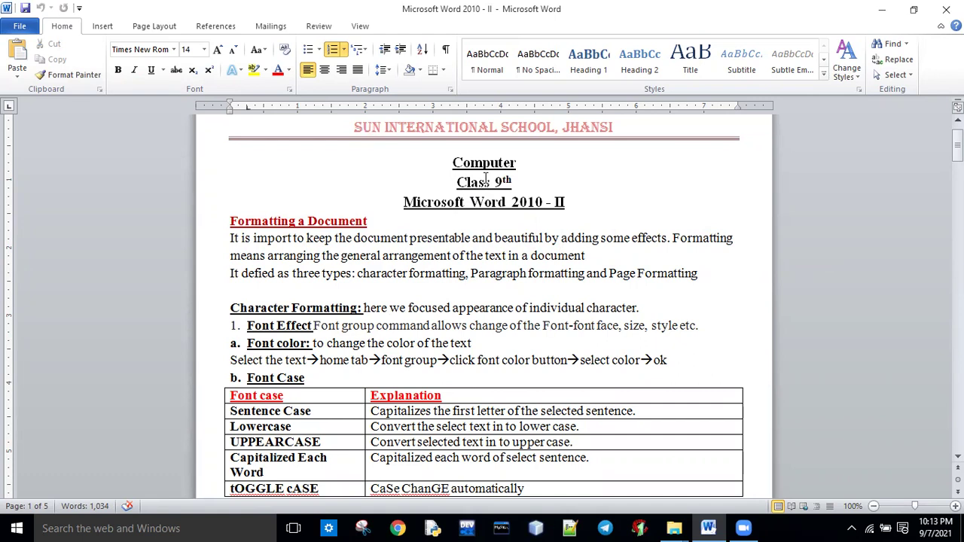
click(317, 224)
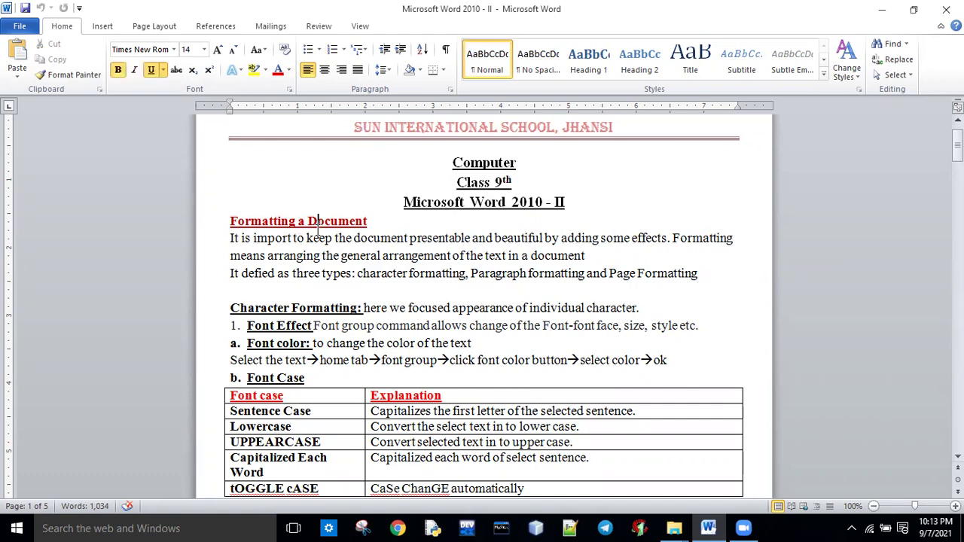
click(263, 397)
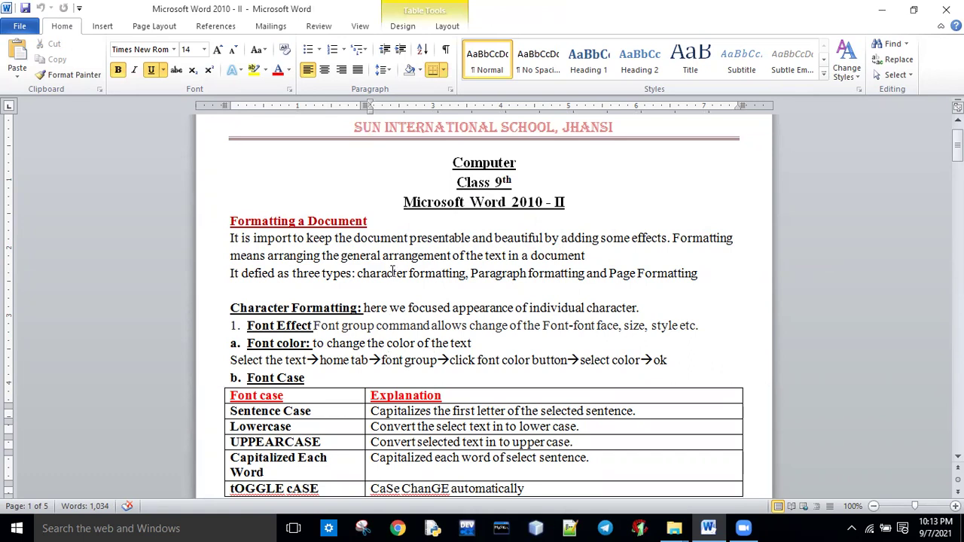
drag(410, 238, 601, 238)
click(630, 239)
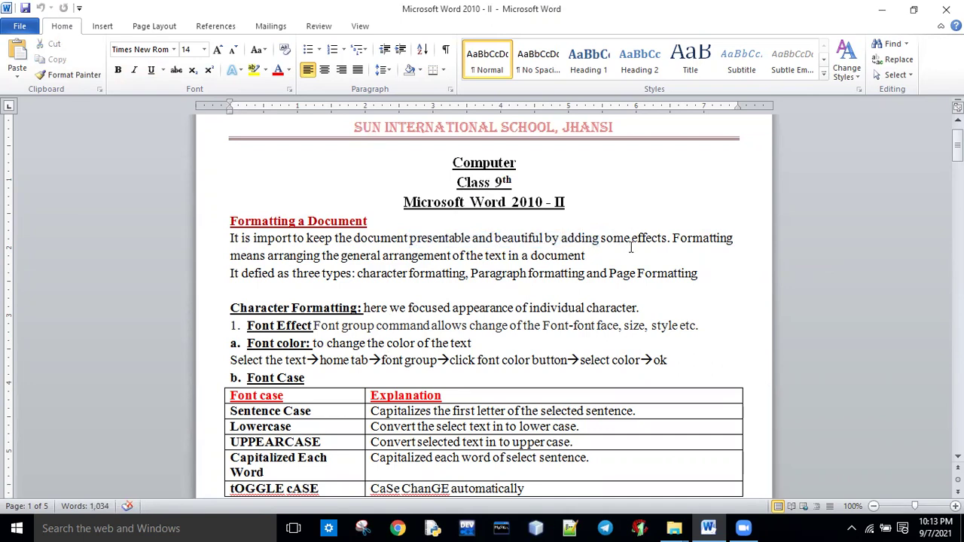
Highlight the Character Formatting heading and the Font Effect, Font color and Font Case labels.
drag(958, 143, 958, 158)
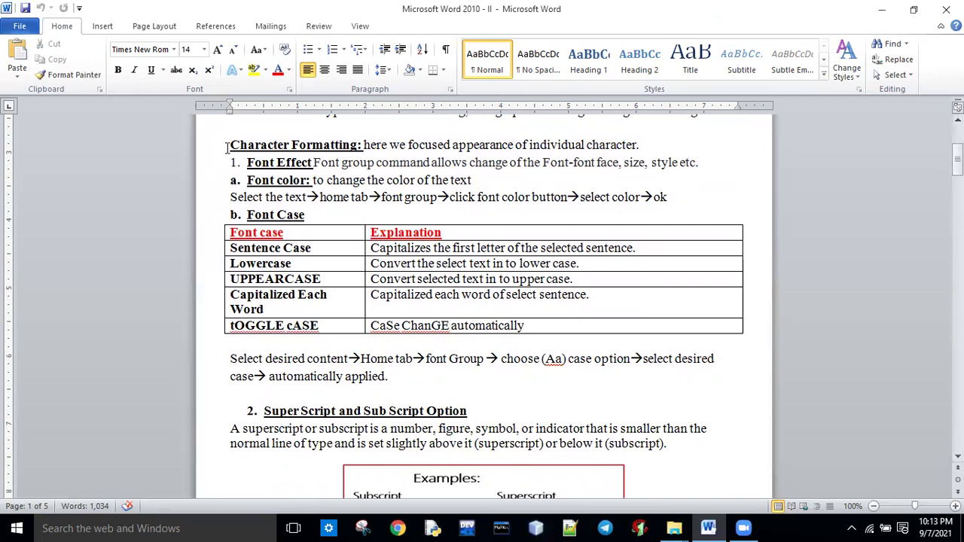
drag(227, 147, 359, 146)
drag(247, 163, 312, 164)
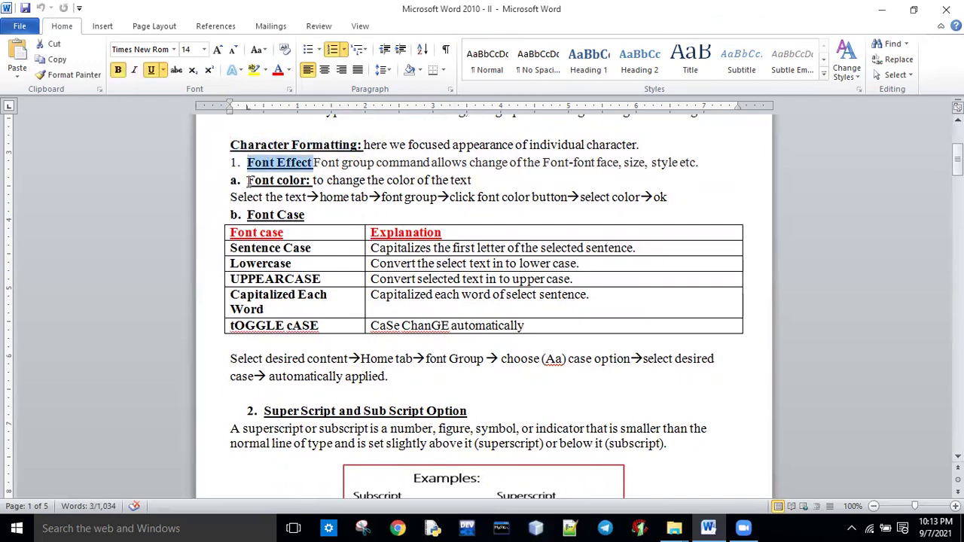
drag(248, 181, 310, 181)
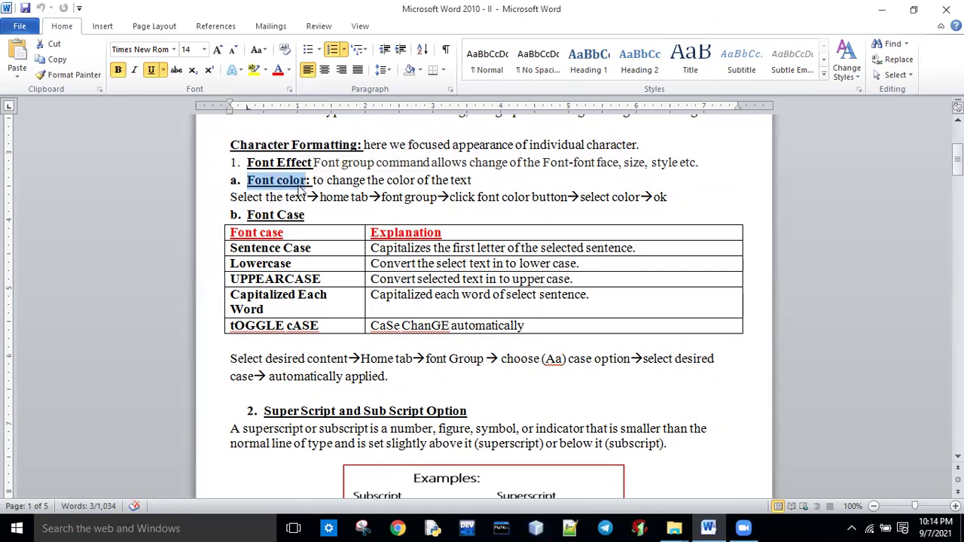
drag(244, 217, 303, 221)
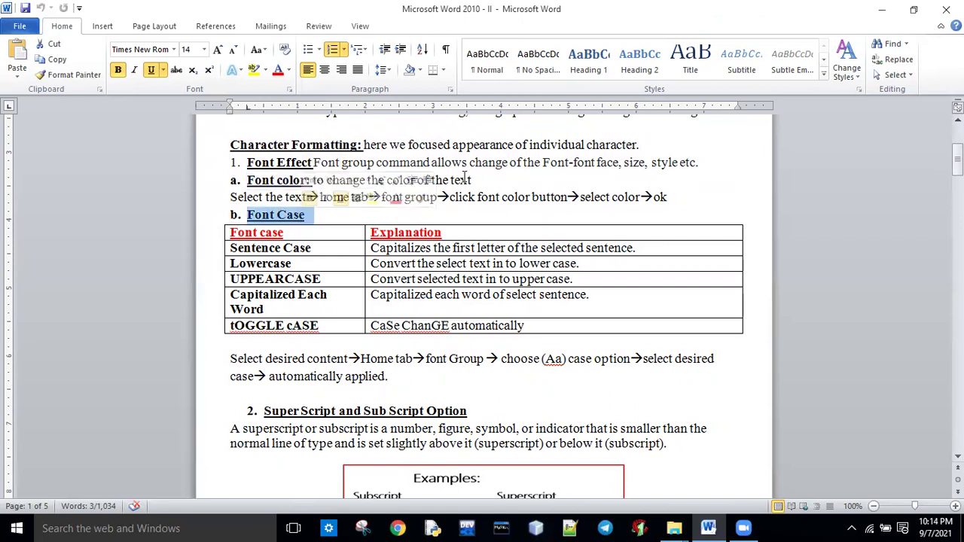
drag(542, 163, 685, 164)
click(308, 216)
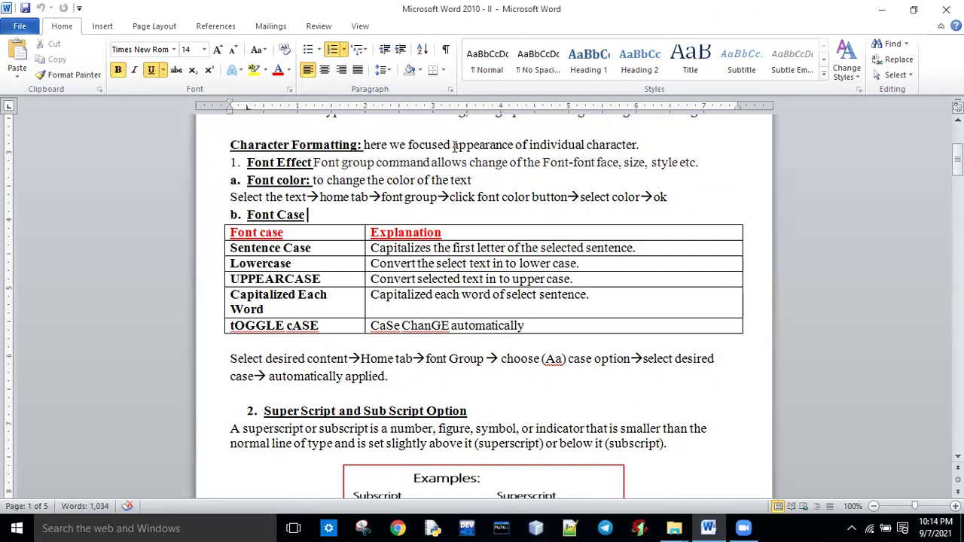
Try a new colour and the Algerian font on 'appearance of individual', then undo them.
drag(452, 144, 585, 145)
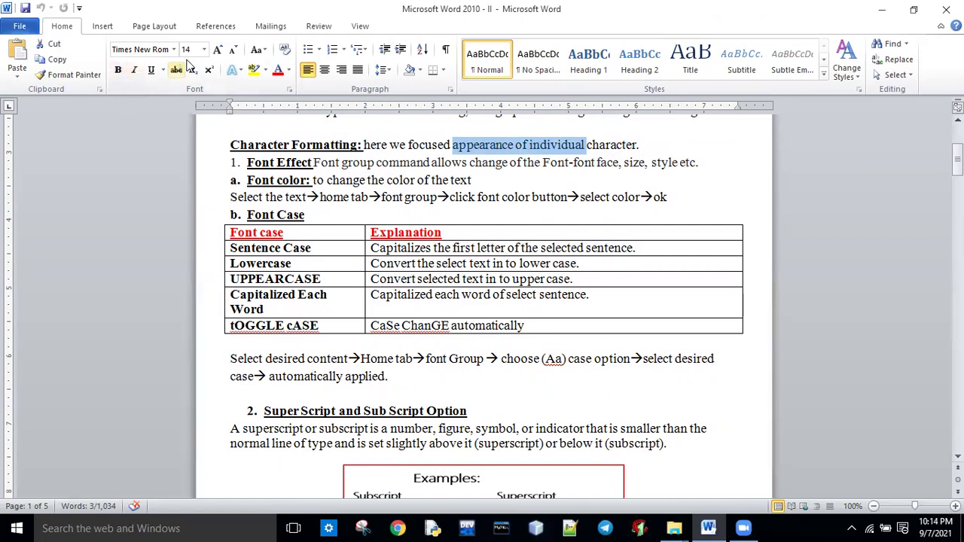
click(277, 73)
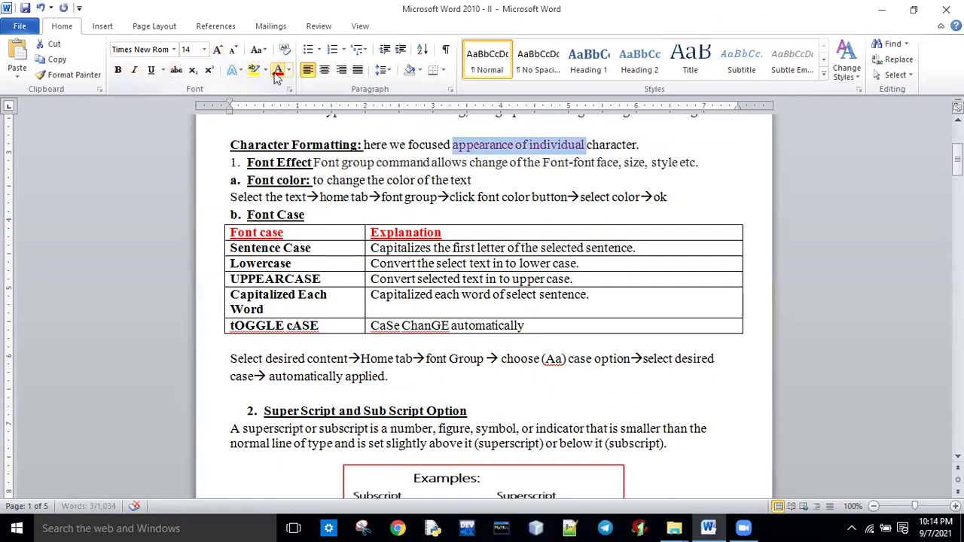
click(174, 50)
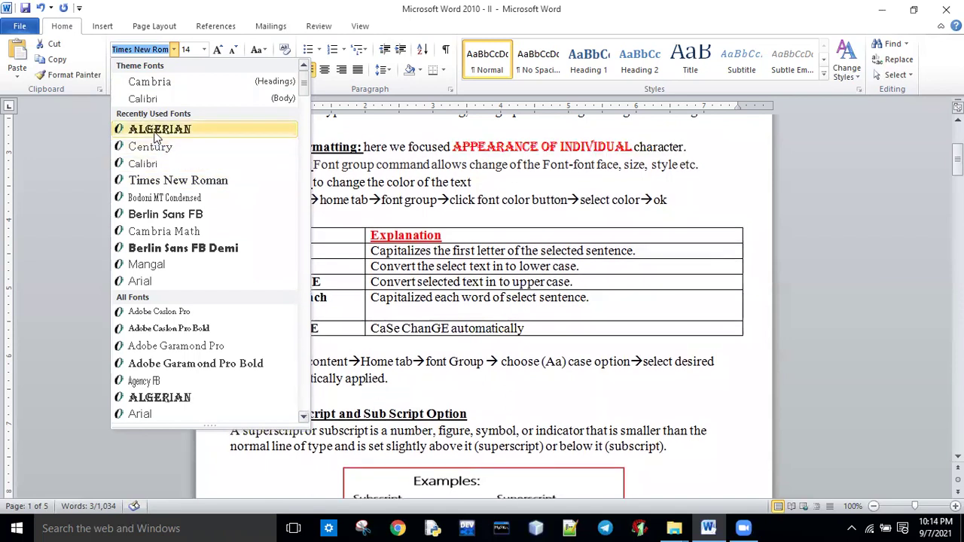
click(156, 132)
click(204, 51)
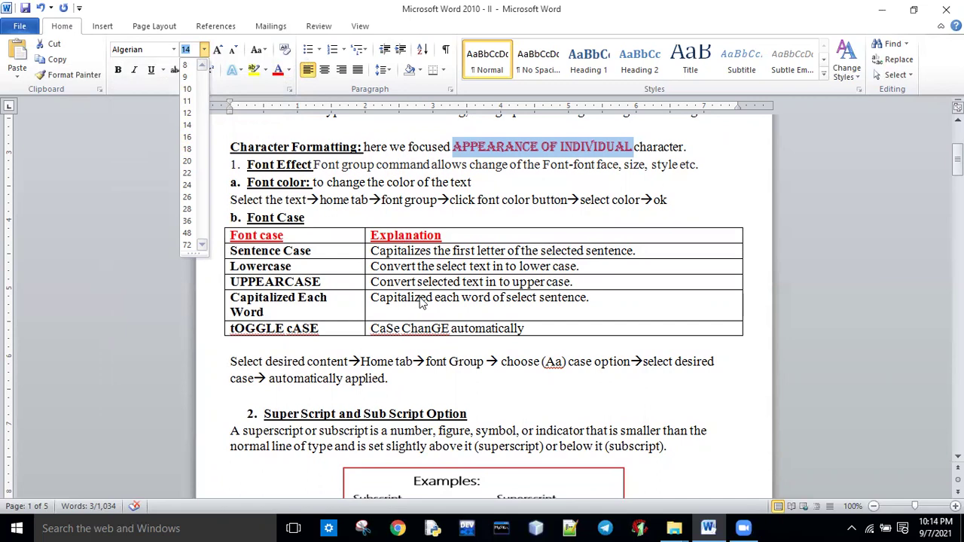
click(494, 203)
key(ctrl+z)
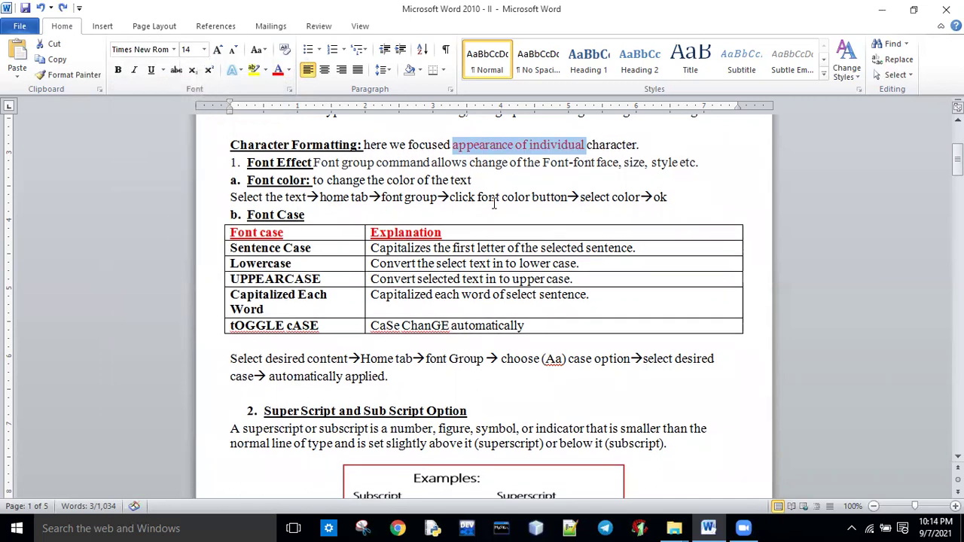
click(475, 146)
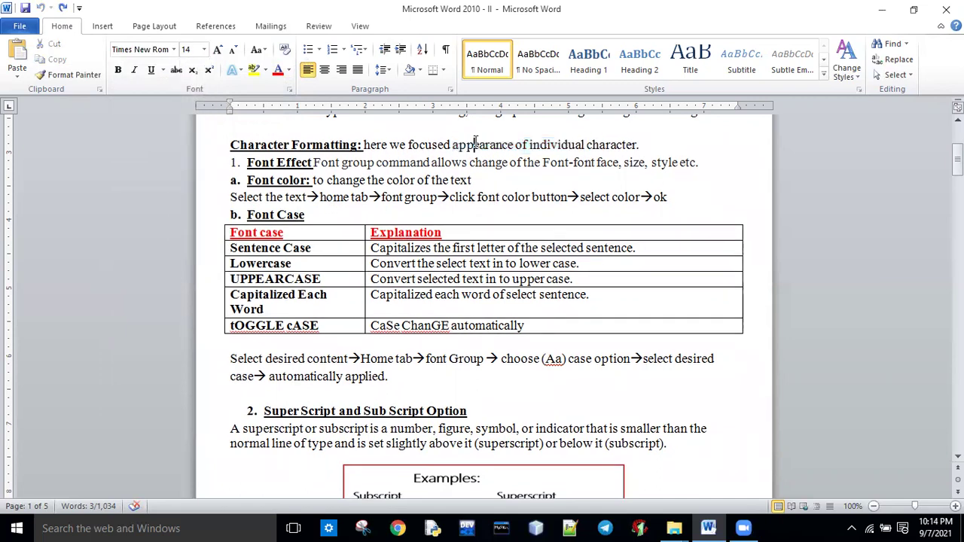
Show the font, size and colour lists for 'appearance of' without applying any change.
drag(468, 147, 528, 150)
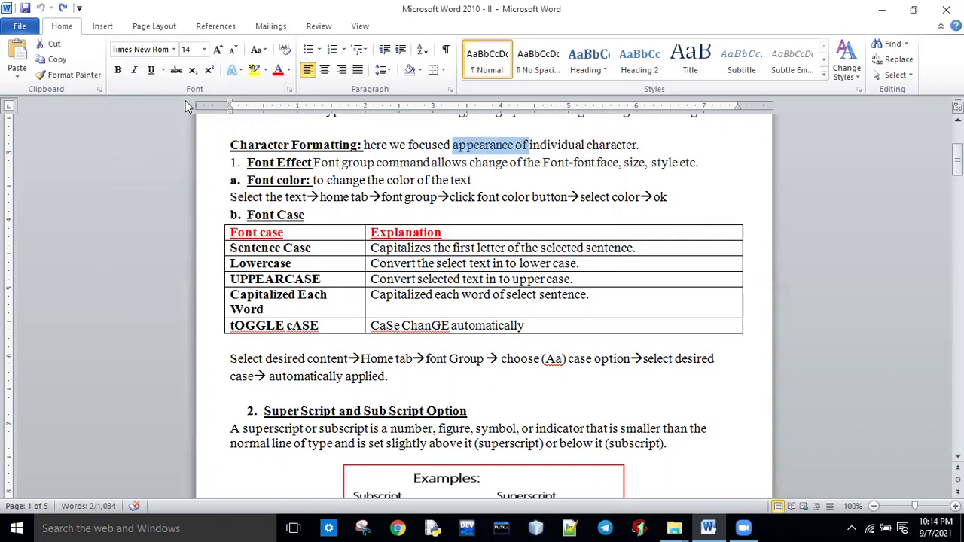
click(174, 50)
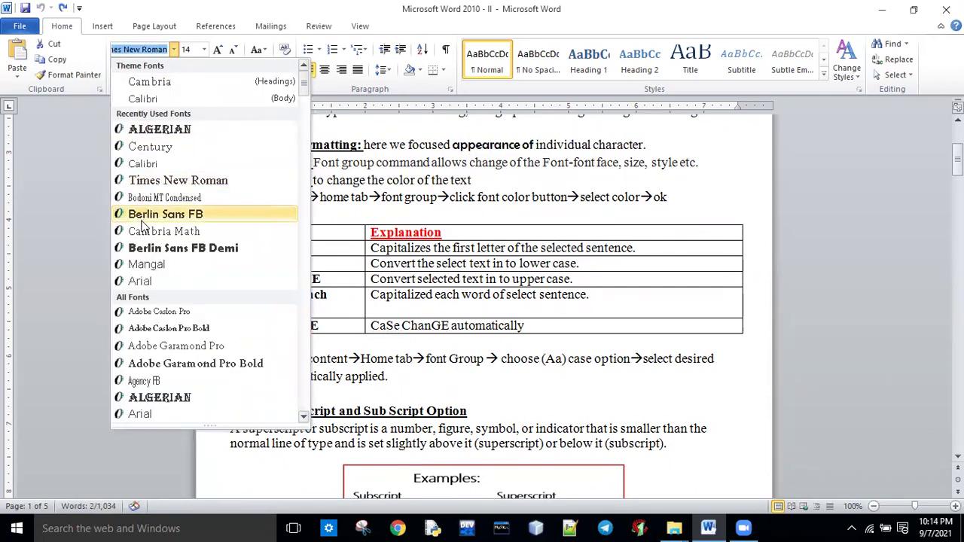
click(204, 50)
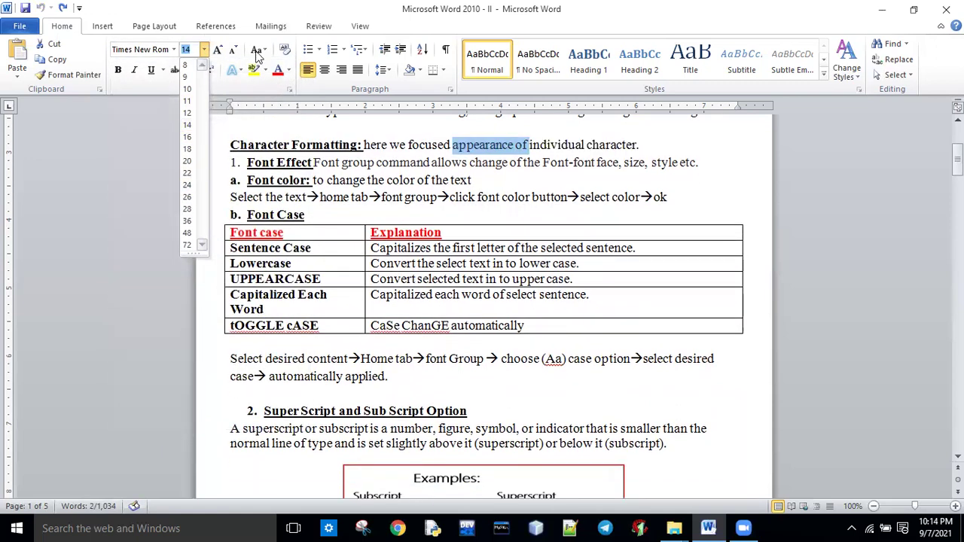
click(288, 75)
click(289, 72)
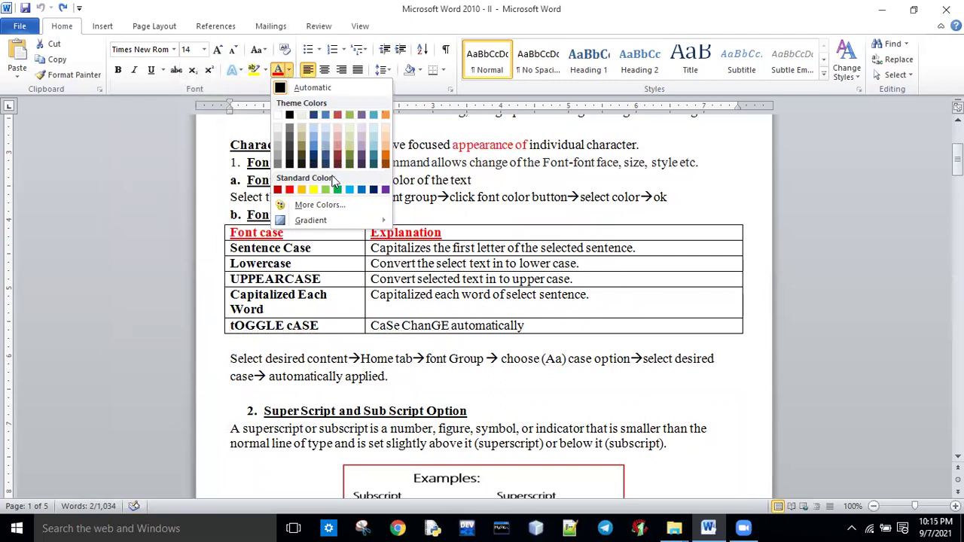
click(750, 161)
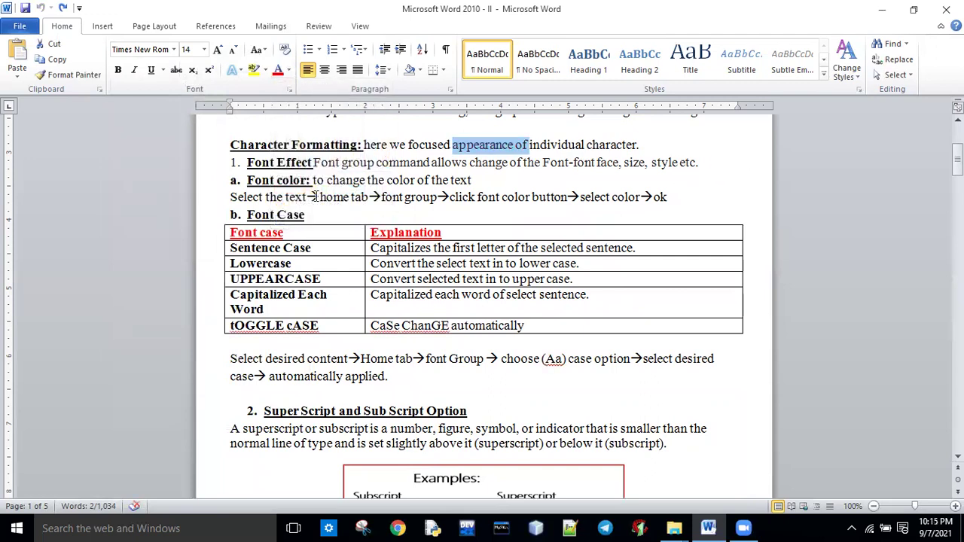
Highlight the Font color line, the word 'size', and the Font Case table labels.
drag(247, 180, 309, 181)
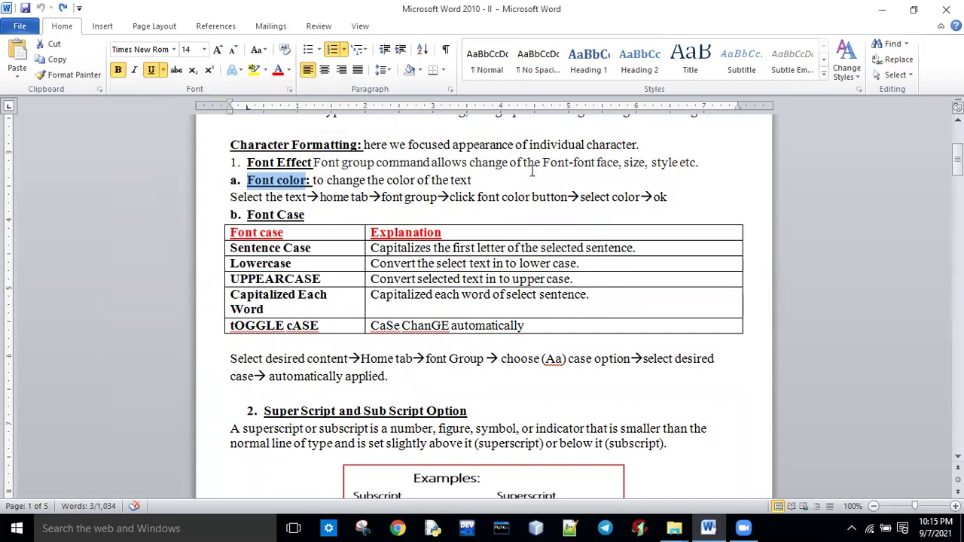
drag(540, 163, 474, 181)
double_click(631, 164)
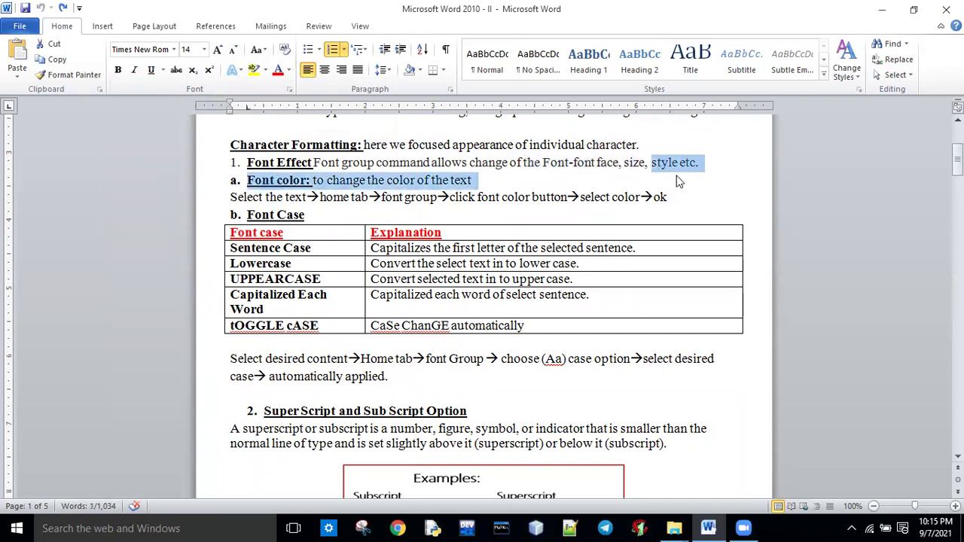
click(495, 195)
drag(230, 198, 691, 197)
click(402, 294)
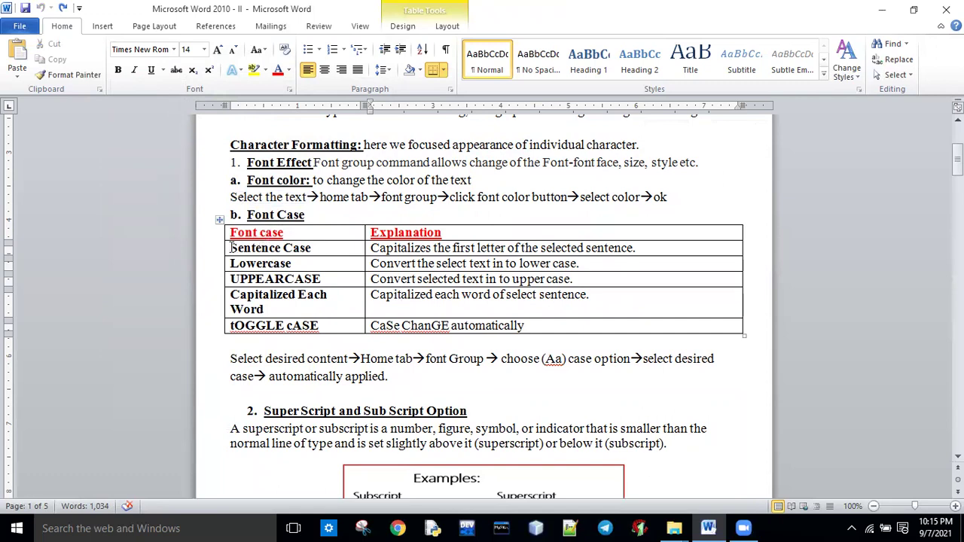
drag(232, 248, 310, 249)
drag(240, 263, 291, 263)
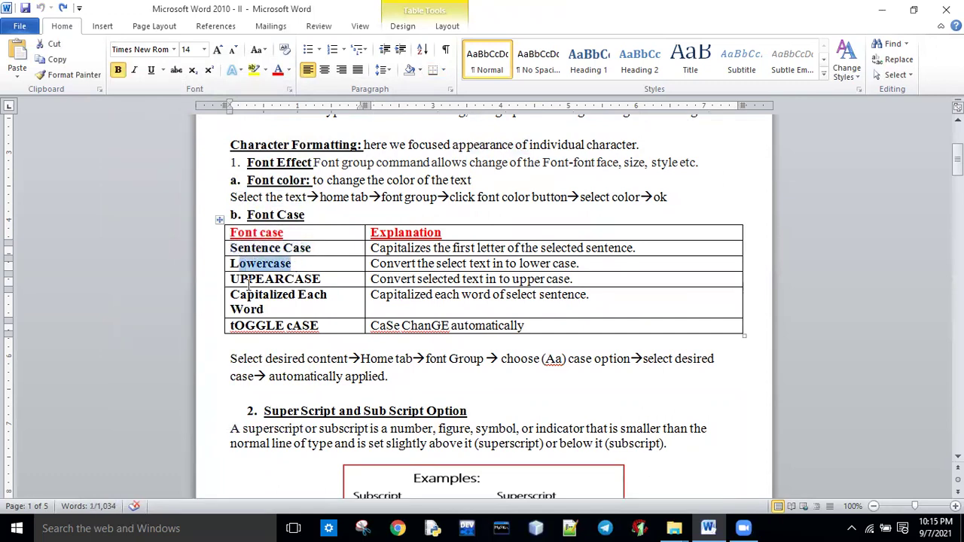
click(327, 345)
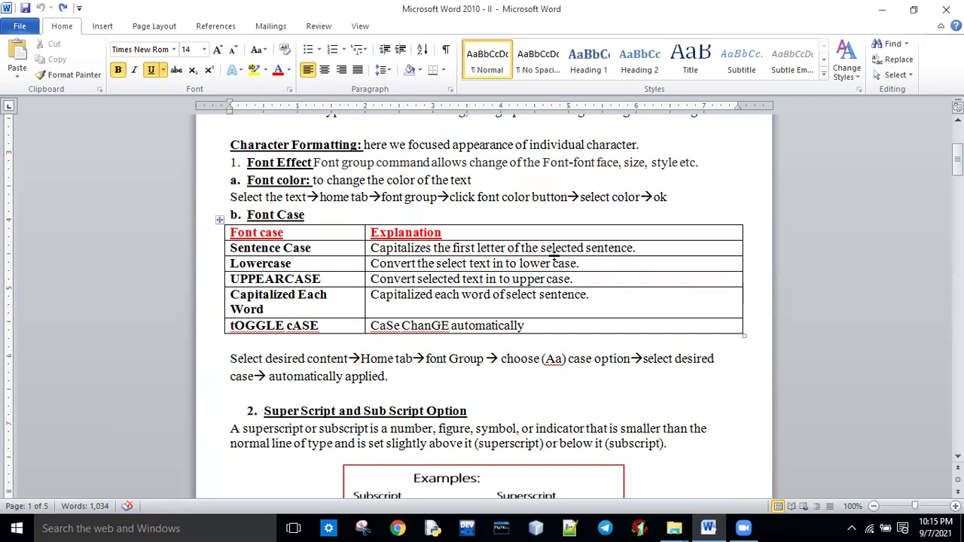
Lowercase the C of 'Capitalizes' and apply Sentence case to the Sentence Case row's explanation.
click(377, 248)
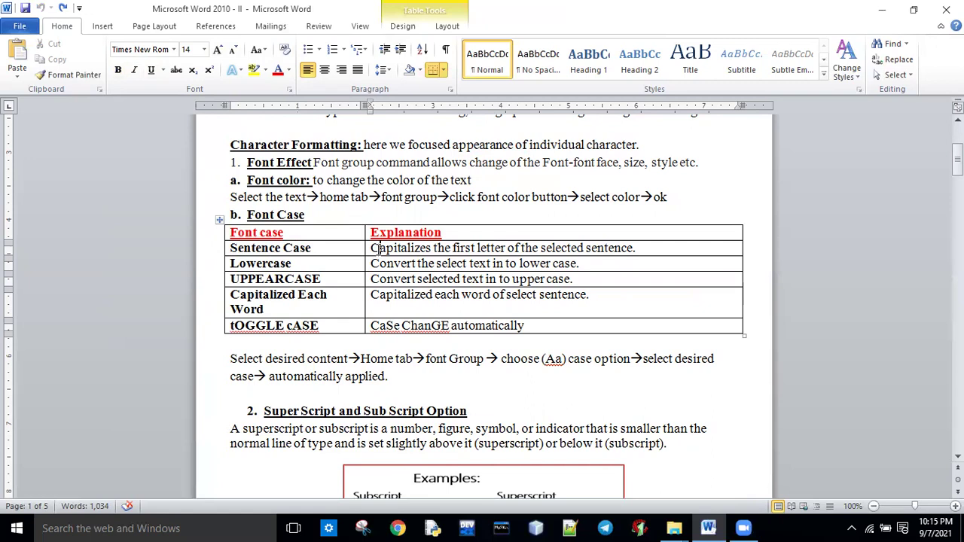
key(BackSpace)
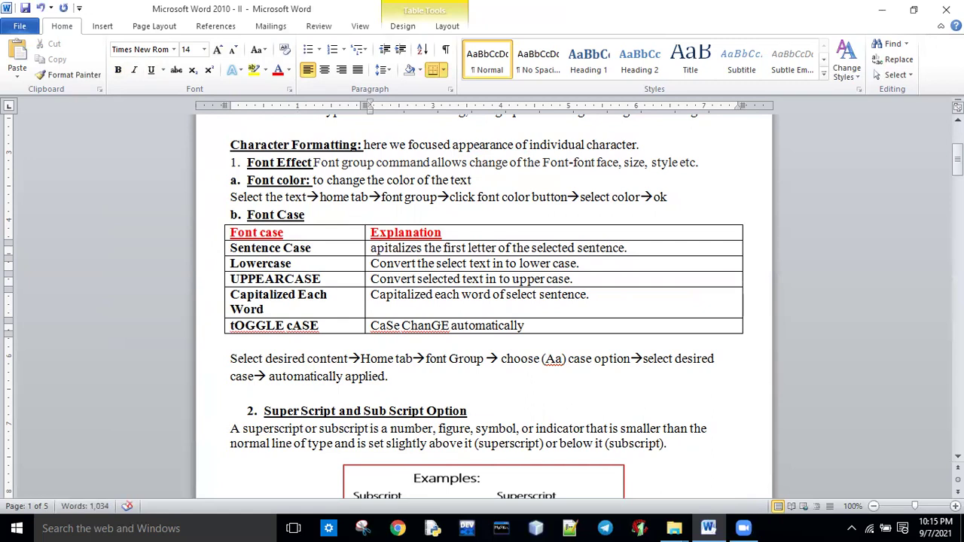
text(c)
click(611, 287)
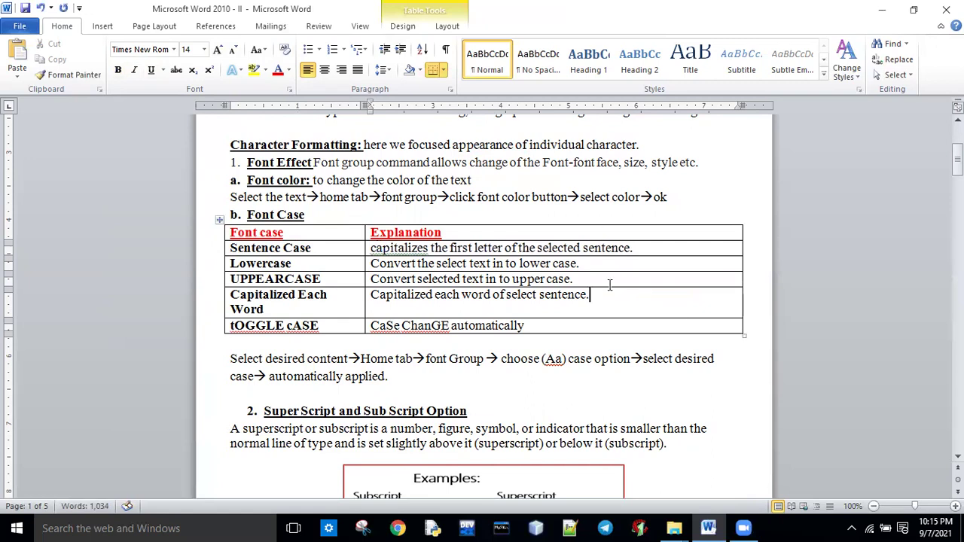
drag(632, 248, 370, 250)
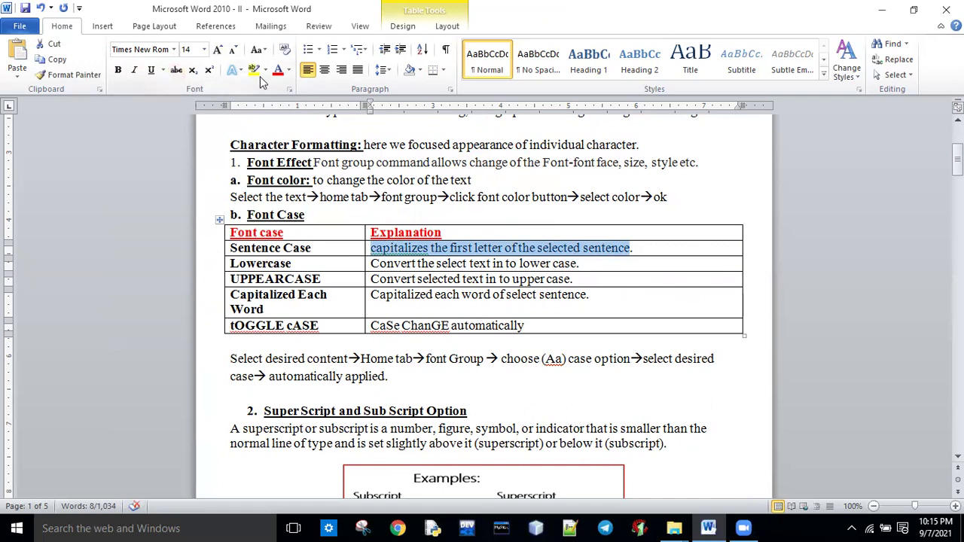
click(266, 50)
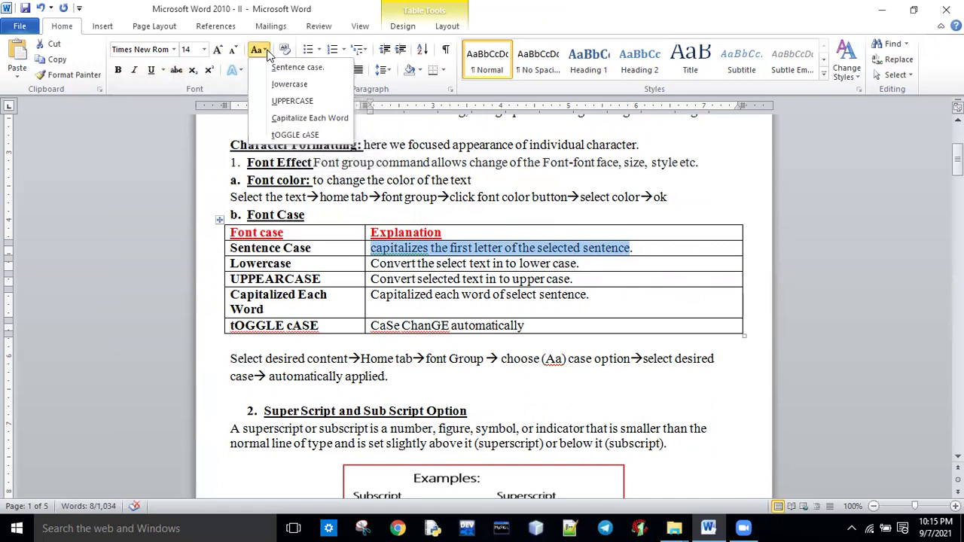
click(289, 68)
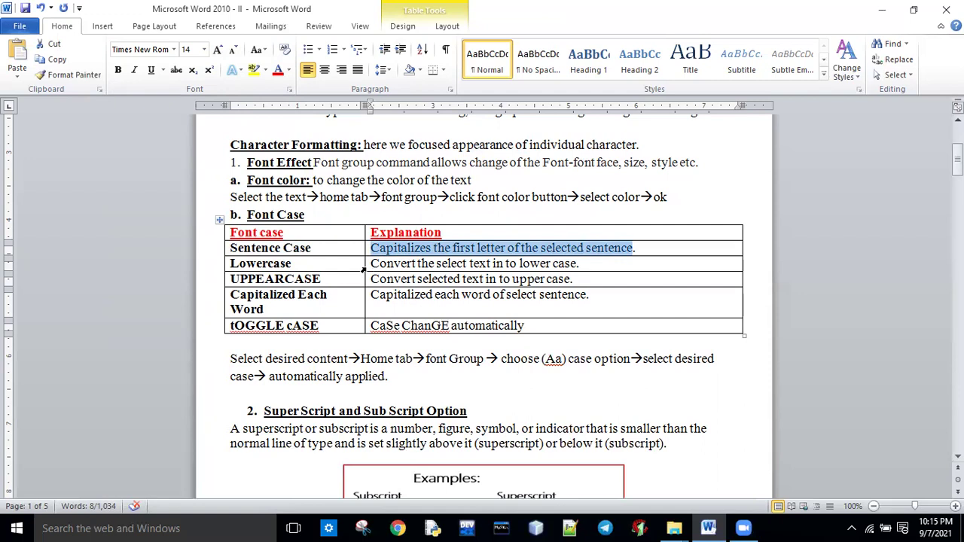
Capitalize 'Lower' and 'Select', then convert the Lowercase row's explanation to lowercase.
click(527, 263)
key(BackSpace)
text(L)
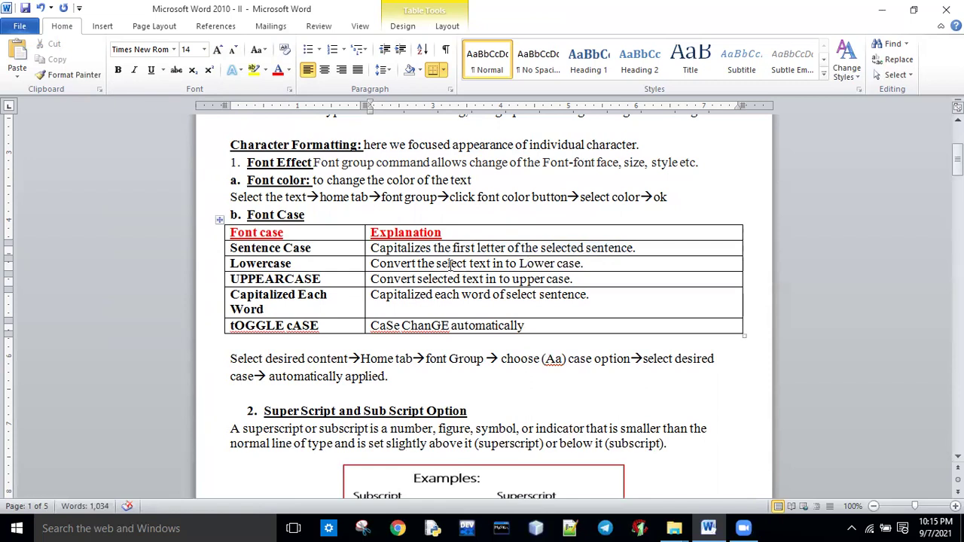
click(442, 264)
key(BackSpace)
text(S)
click(587, 265)
drag(565, 266, 382, 263)
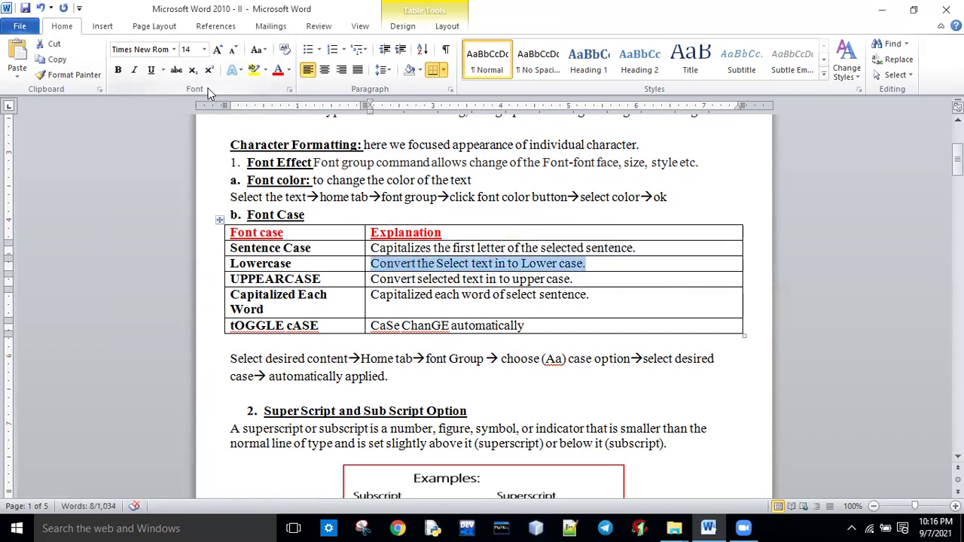
click(257, 49)
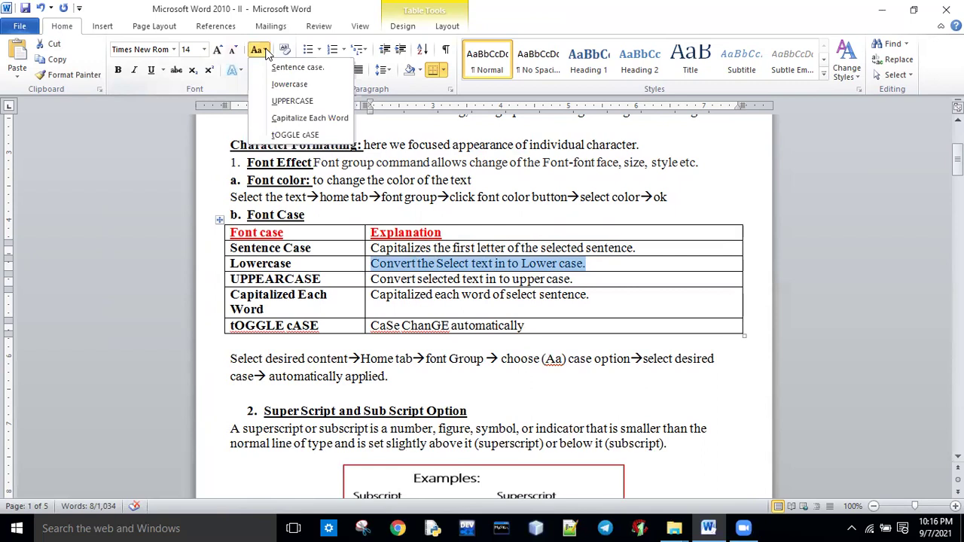
click(289, 86)
click(461, 300)
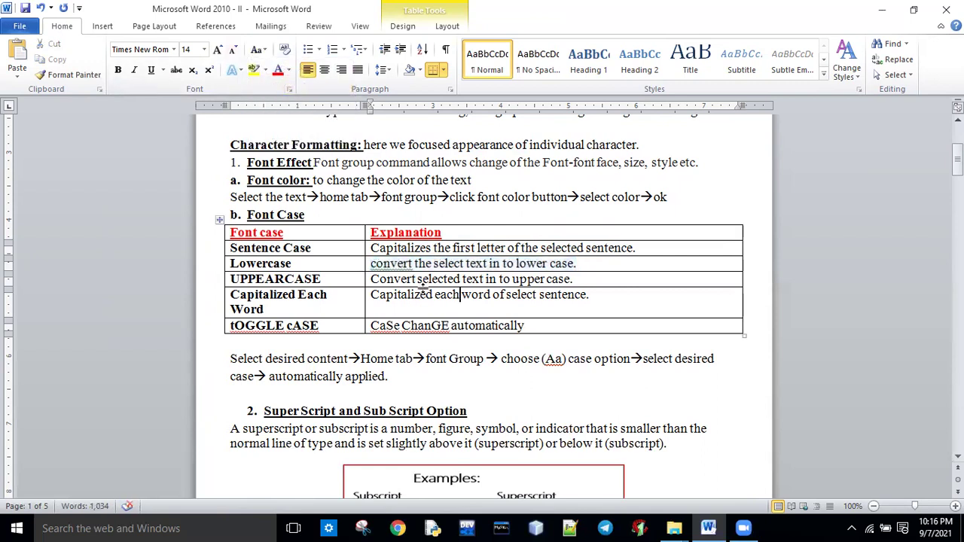
Capitalize 'Convert' and convert the UPPEARCASE row's explanation to UPPERCASE.
click(377, 263)
key(BackSpace)
text(C)
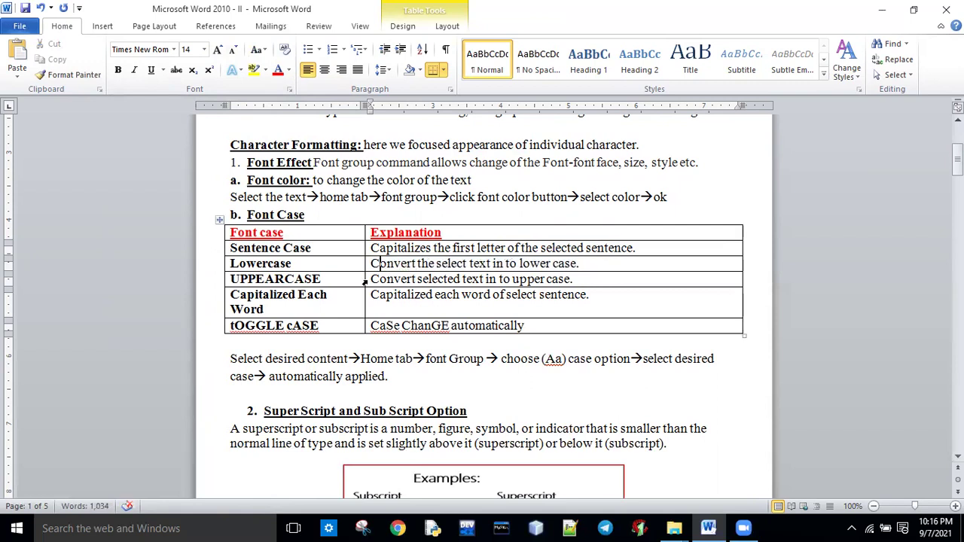
drag(371, 279, 580, 281)
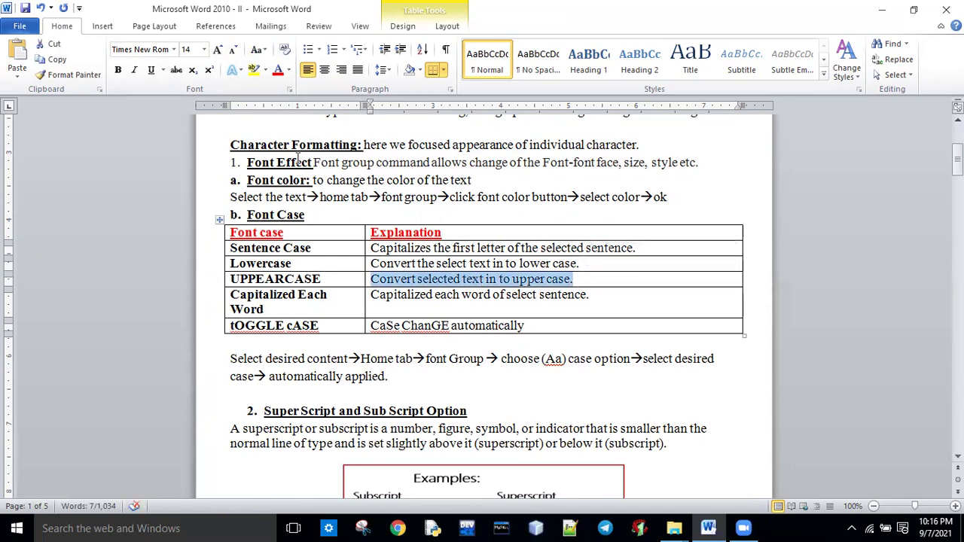
click(321, 260)
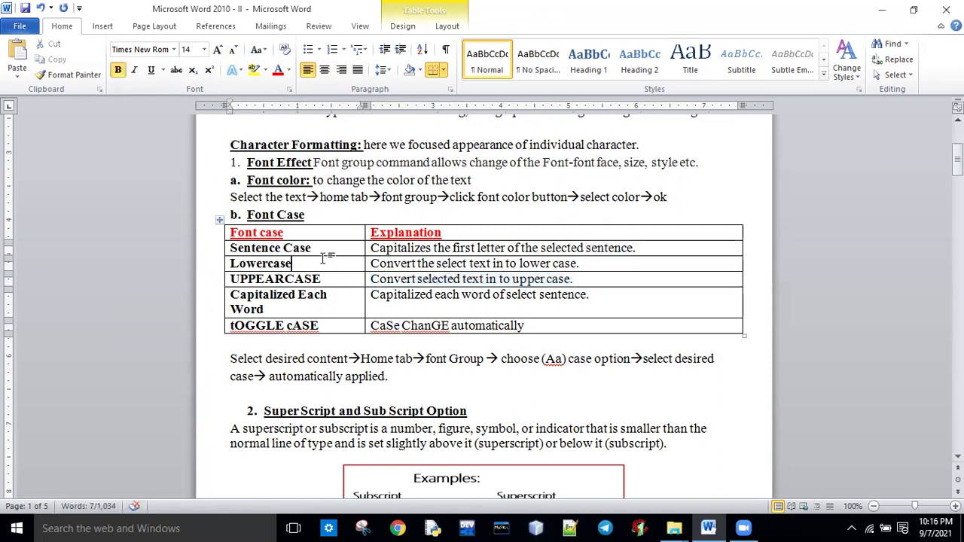
drag(371, 279, 575, 280)
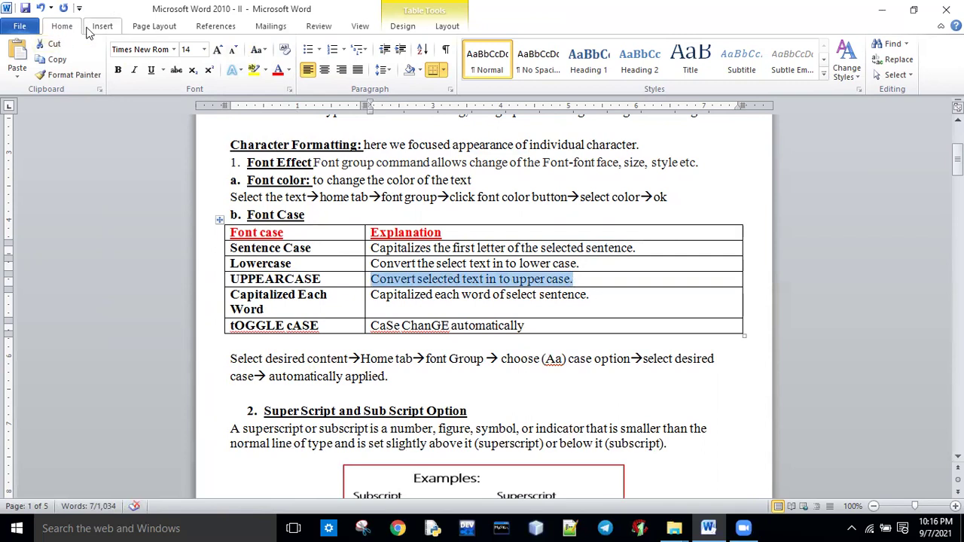
click(263, 51)
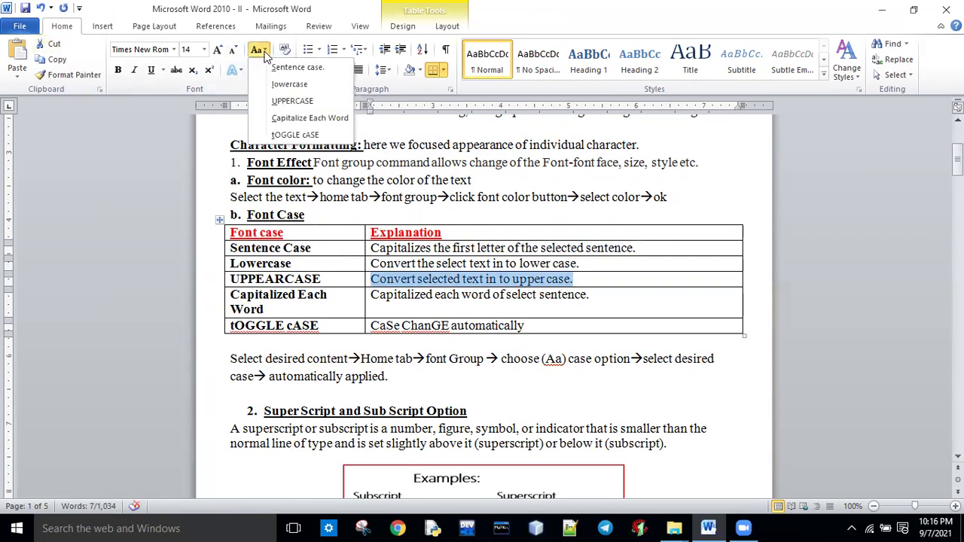
click(292, 101)
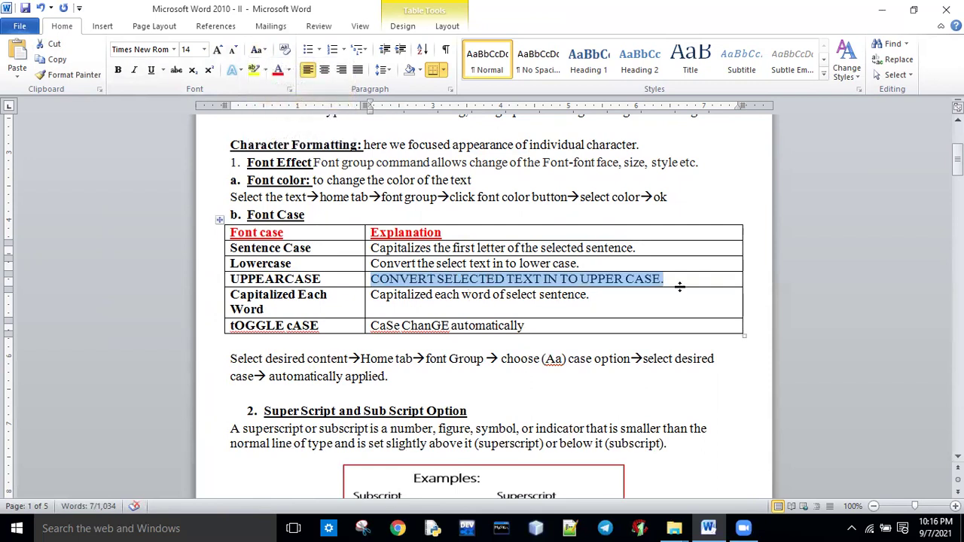
click(590, 298)
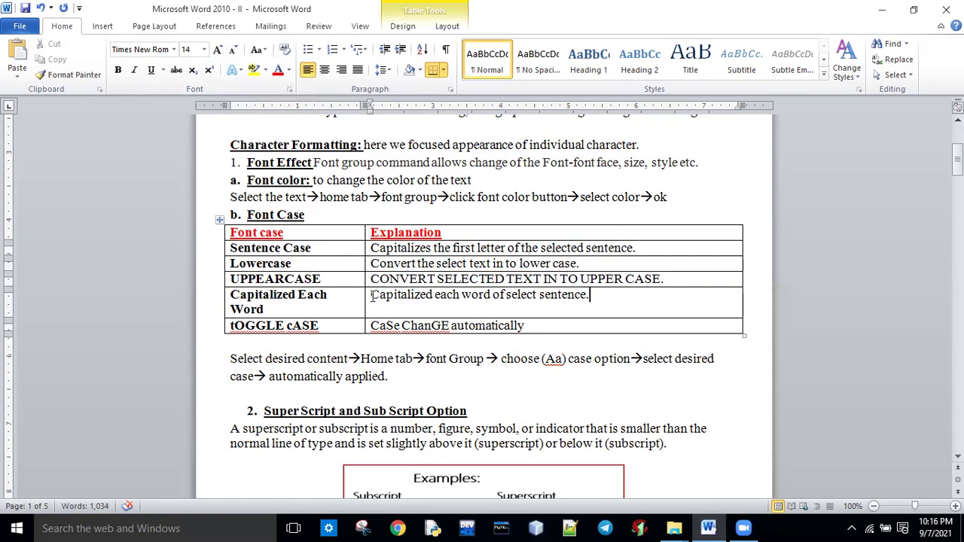
Apply Capitalize Each Word to the Capitalized Each Word row's explanation.
drag(372, 295, 450, 295)
click(459, 295)
drag(595, 301, 370, 295)
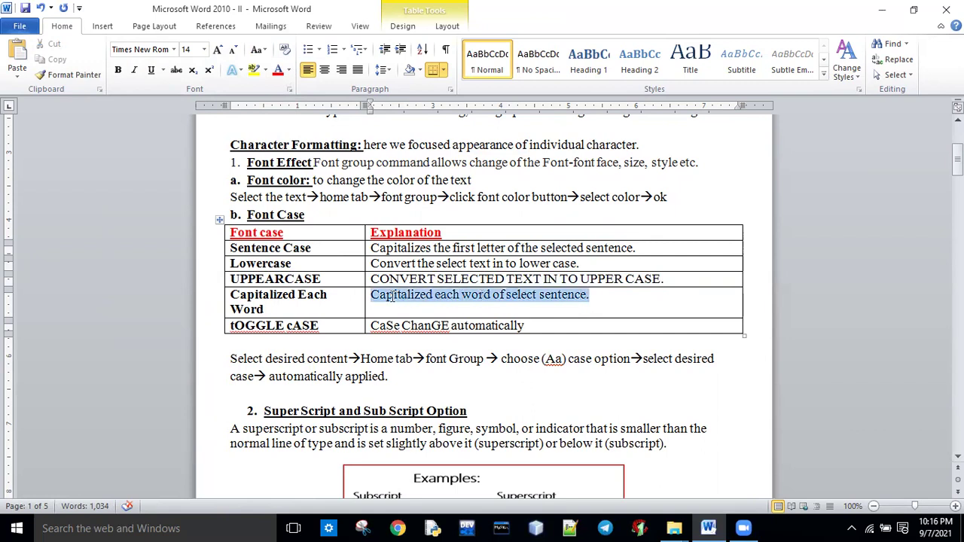
click(257, 50)
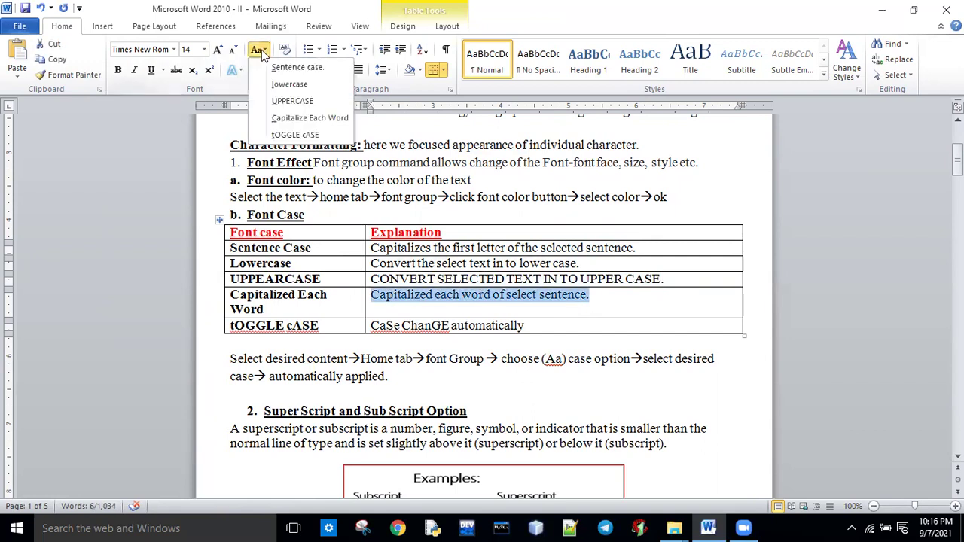
click(284, 123)
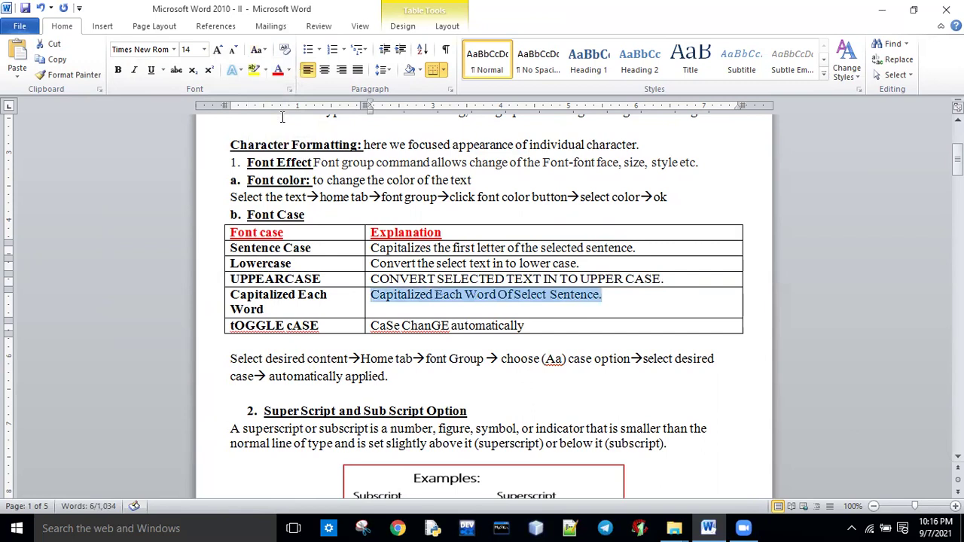
click(622, 314)
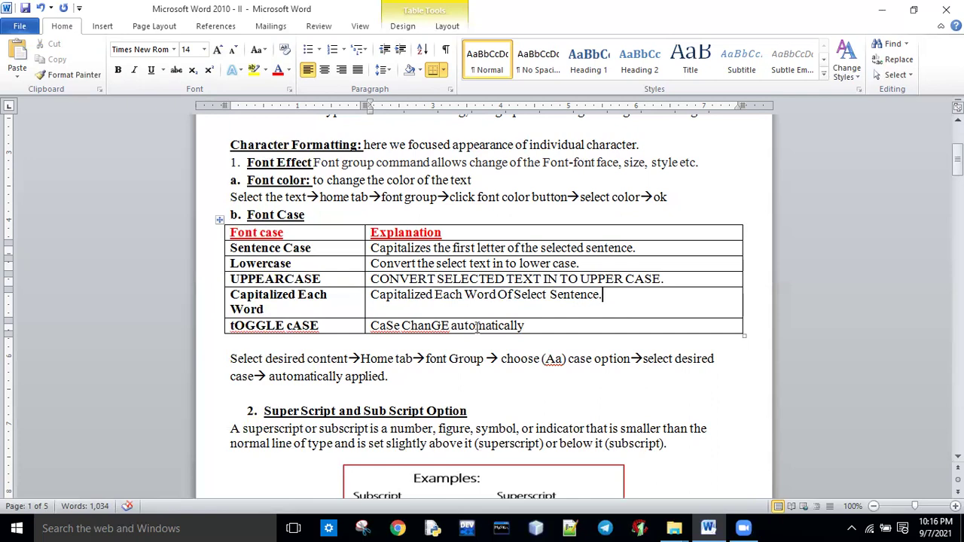
Apply tOGGLE cASE to the 'CaSe ChanGE automatically' explanation text.
click(545, 330)
drag(503, 326, 367, 325)
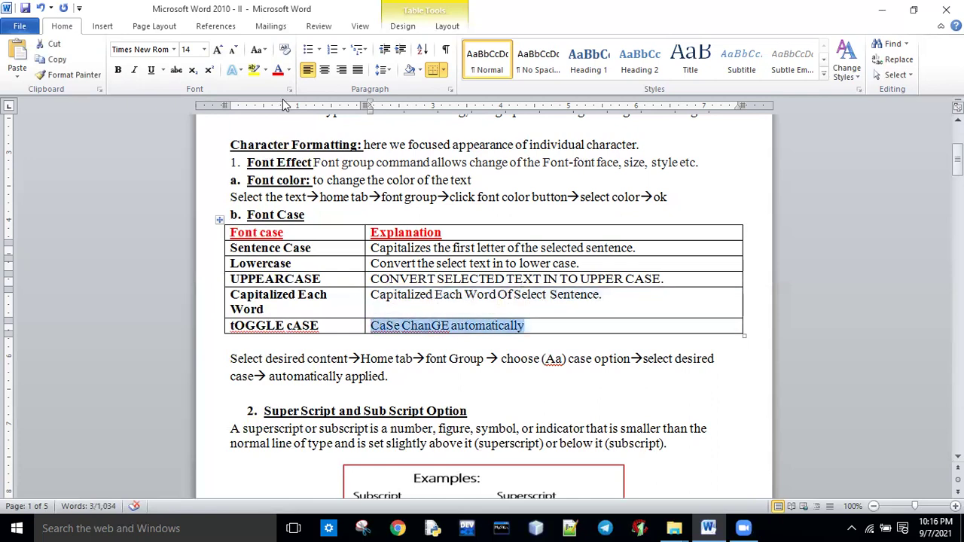
click(256, 50)
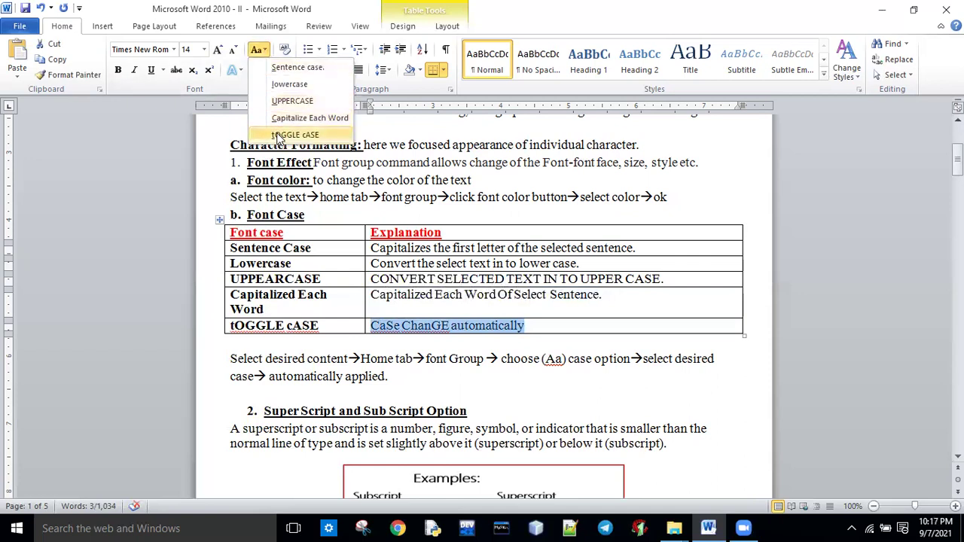
click(278, 136)
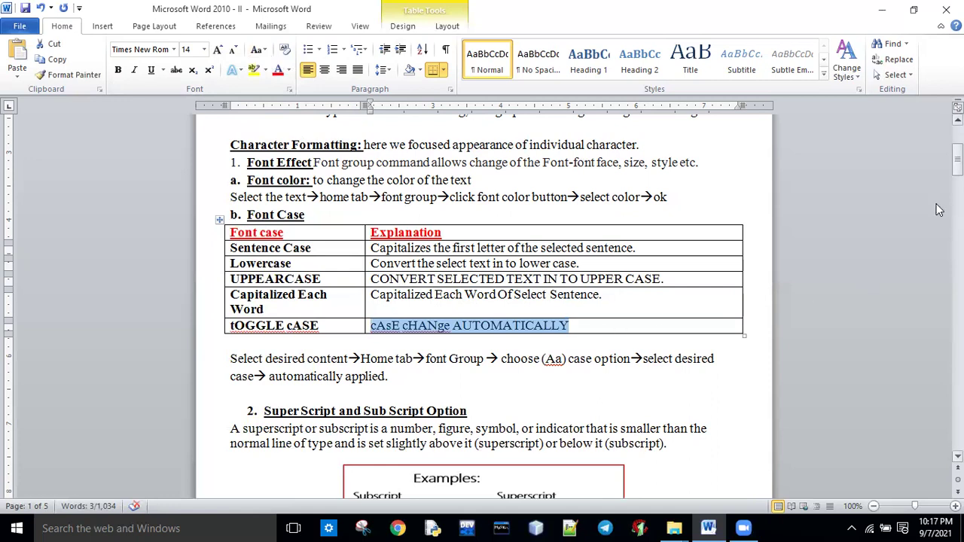
drag(958, 160, 957, 185)
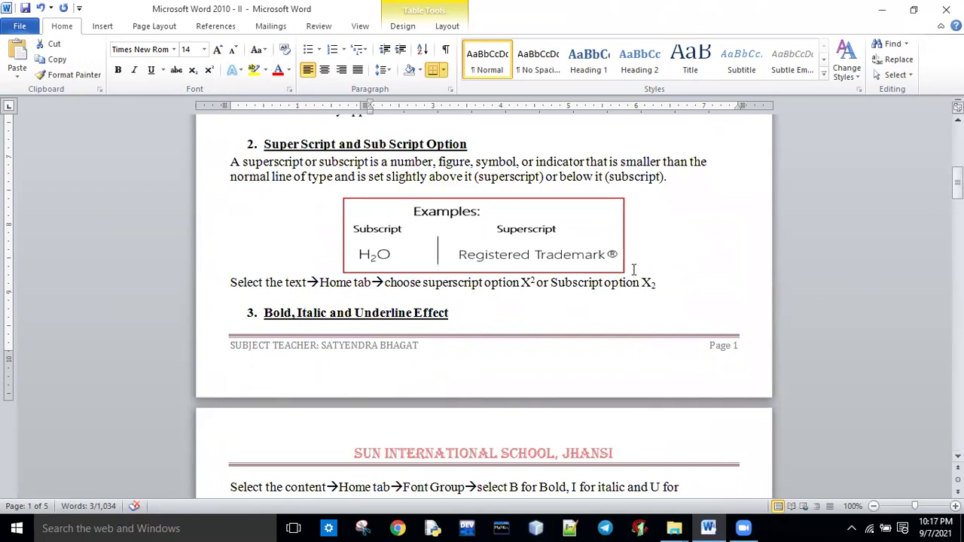
Insert a blank line above heading 3 and type X3+x2+3x+2.
click(475, 312)
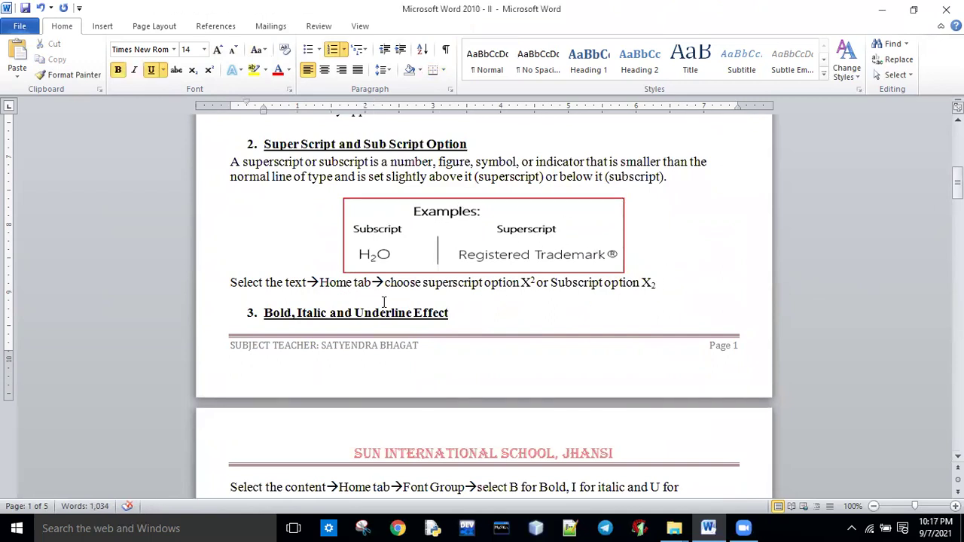
click(383, 301)
key(Return)
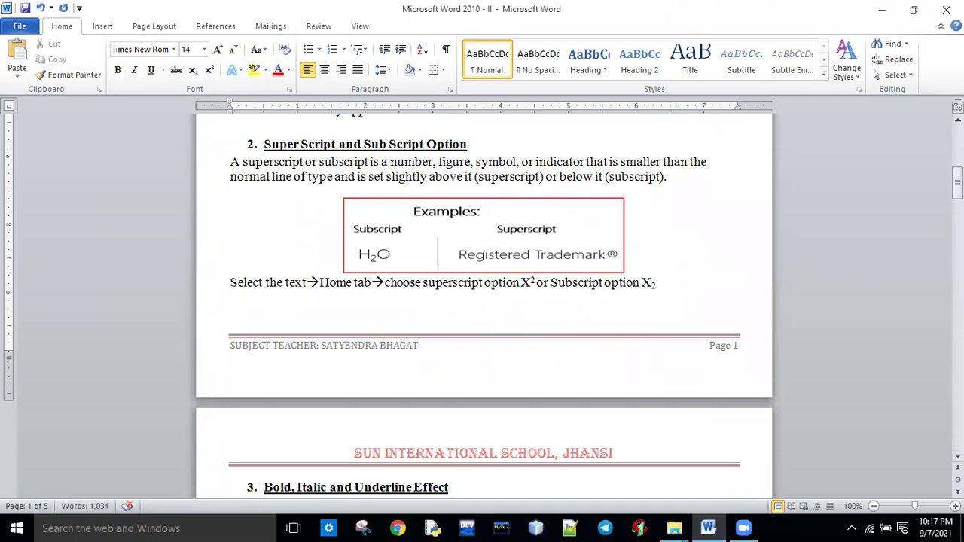
text(X3+x2+3x+2)
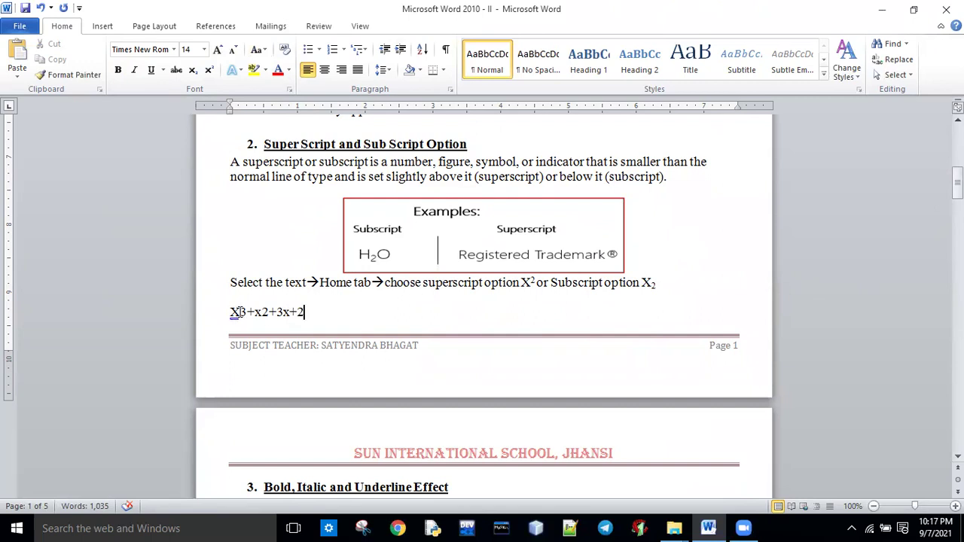
Superscript the 3 in X3 and set the whole polynomial line to font size 22.
drag(240, 312, 248, 312)
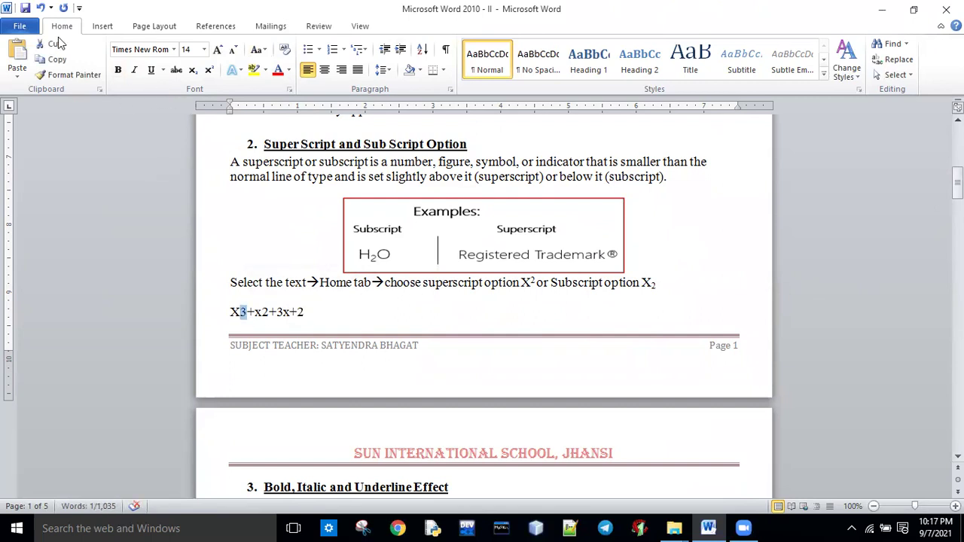
click(210, 73)
click(244, 324)
drag(231, 312, 305, 315)
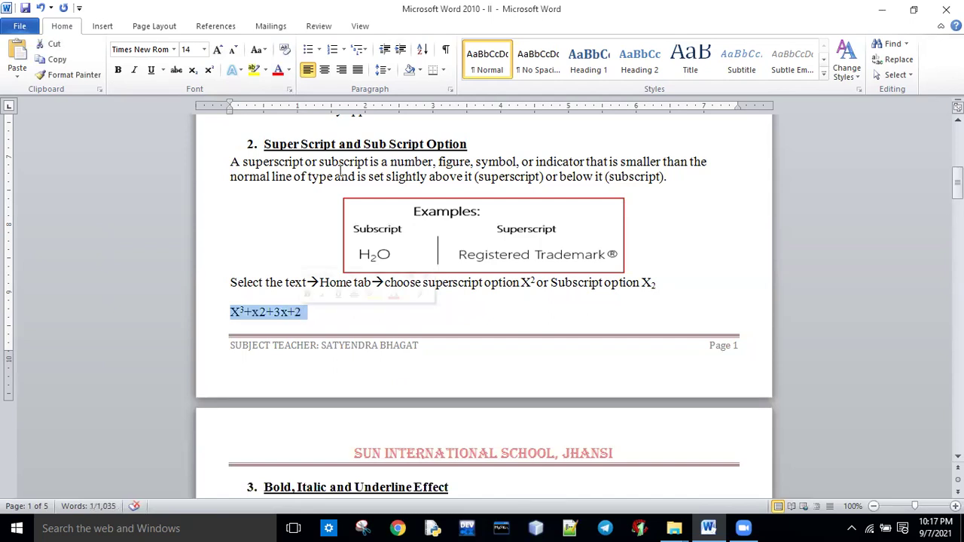
click(204, 49)
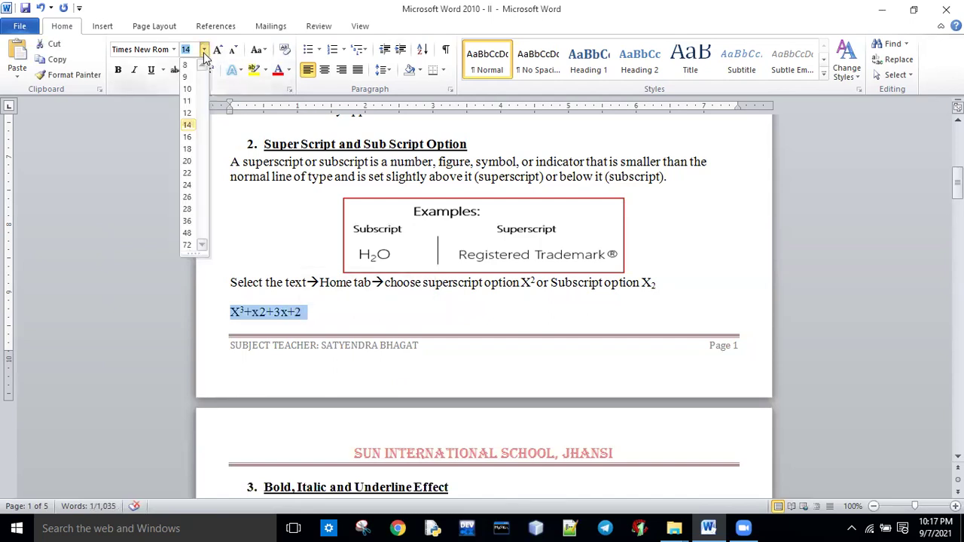
click(187, 175)
click(387, 319)
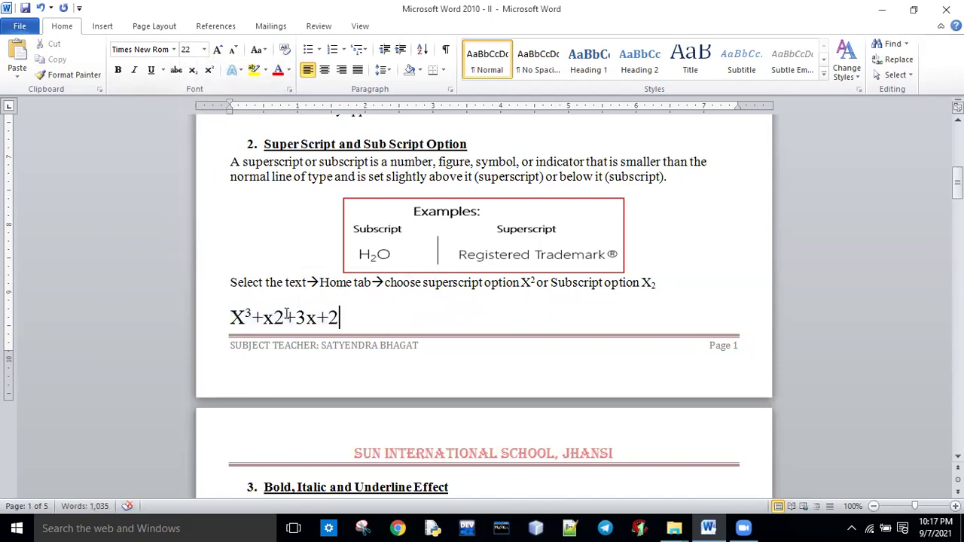
Superscript the 2 after x and the +x²+3x+2 terms, then select the line.
drag(273, 316, 284, 317)
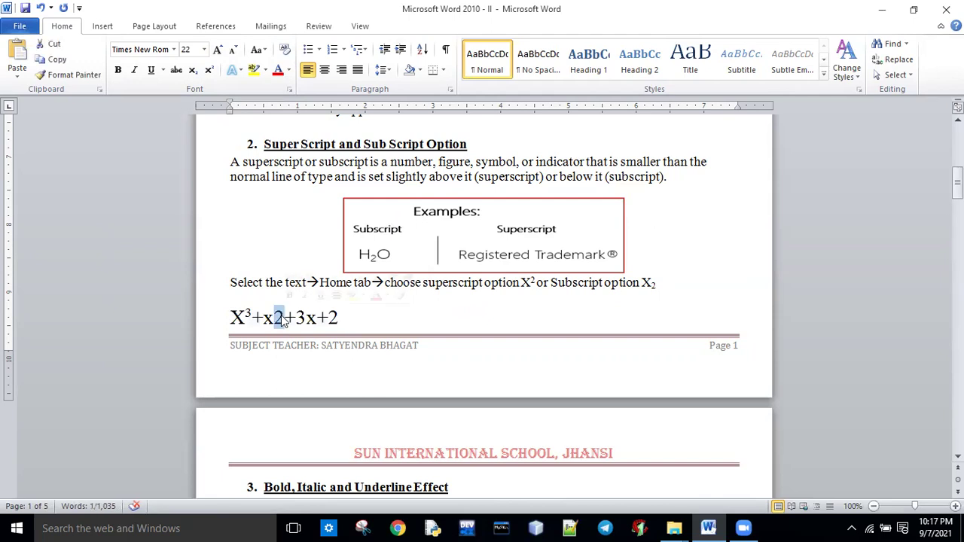
click(207, 72)
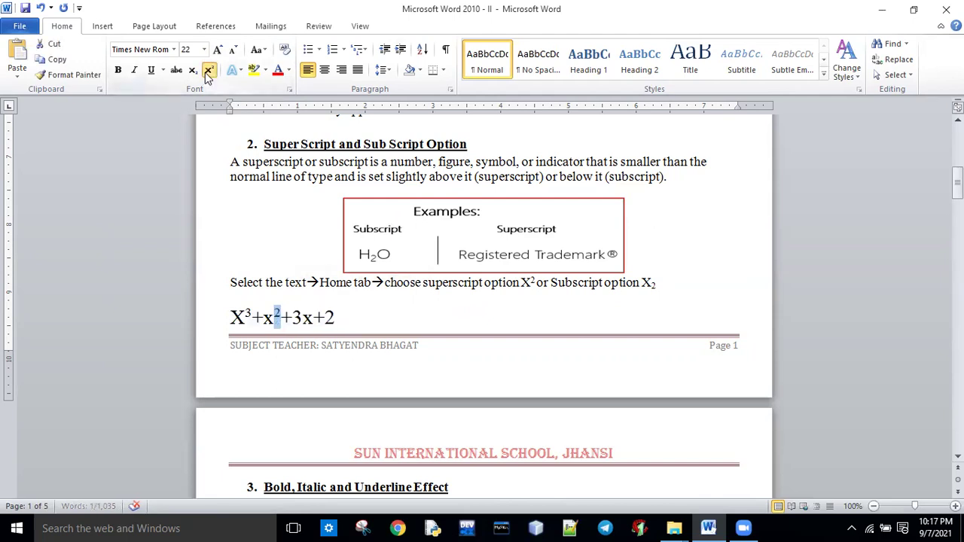
click(292, 320)
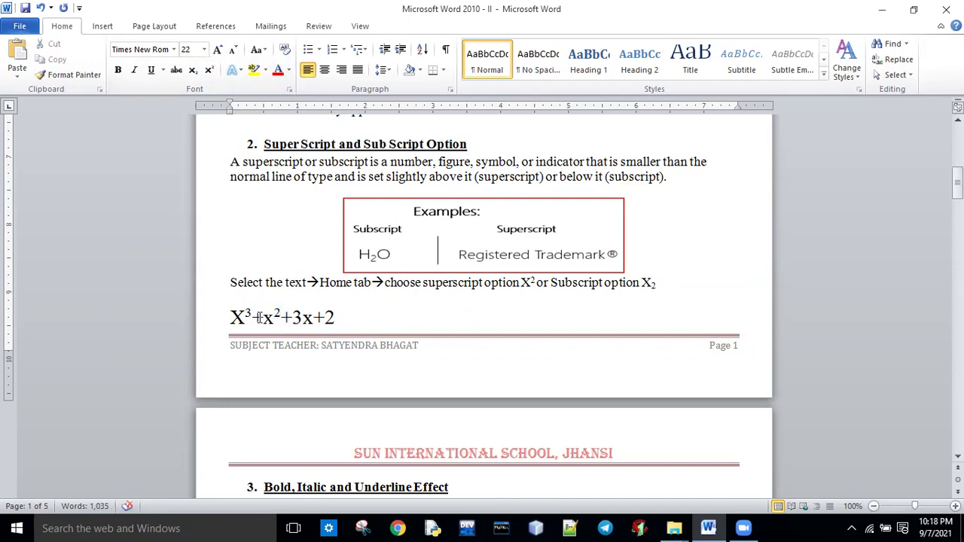
drag(251, 318, 336, 316)
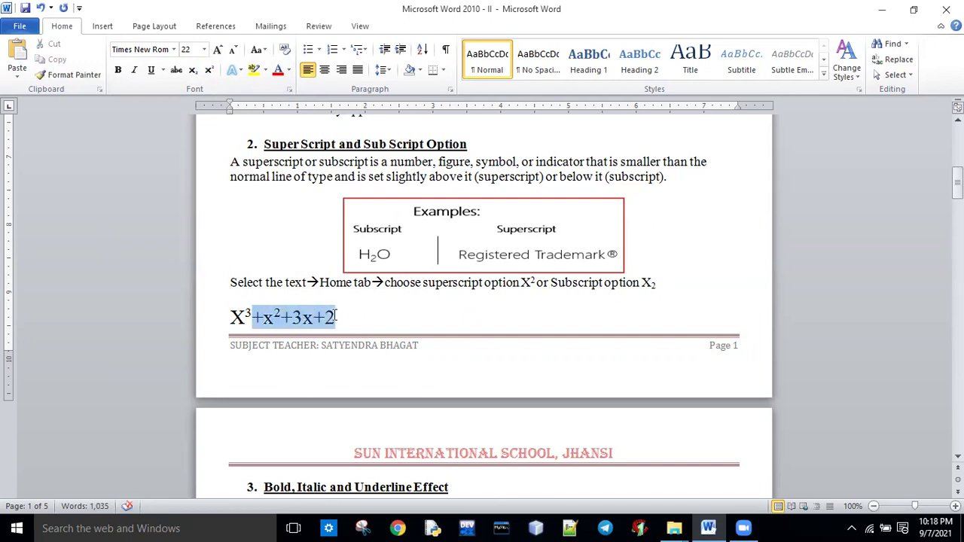
click(209, 70)
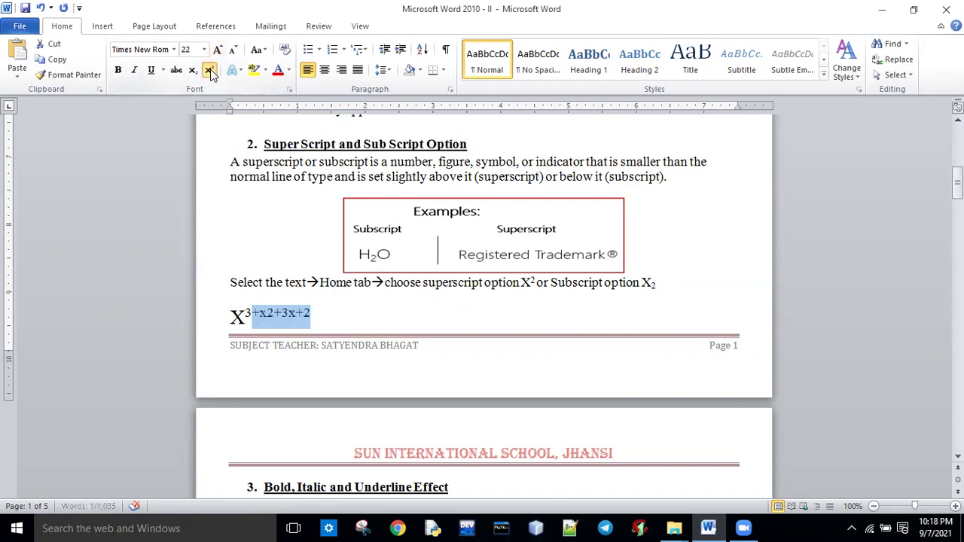
click(339, 316)
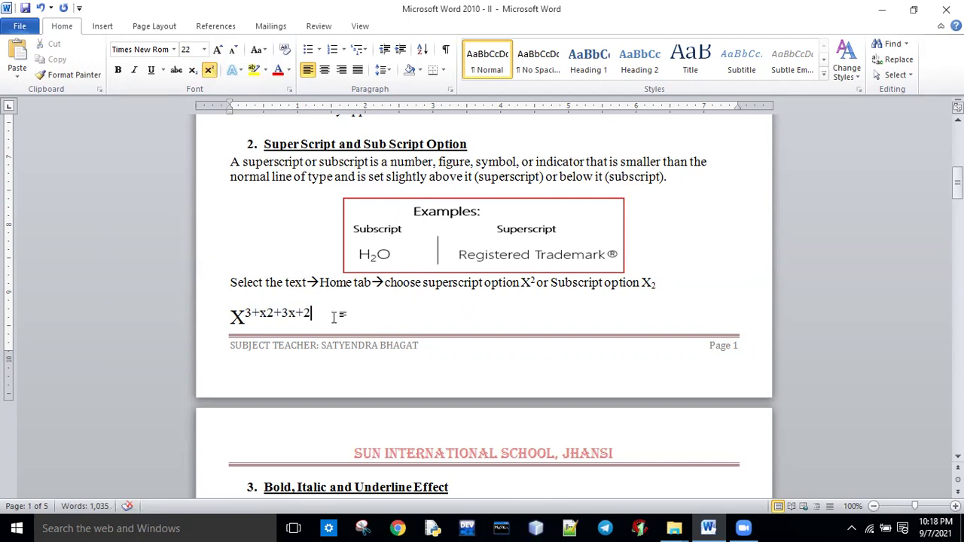
click(221, 312)
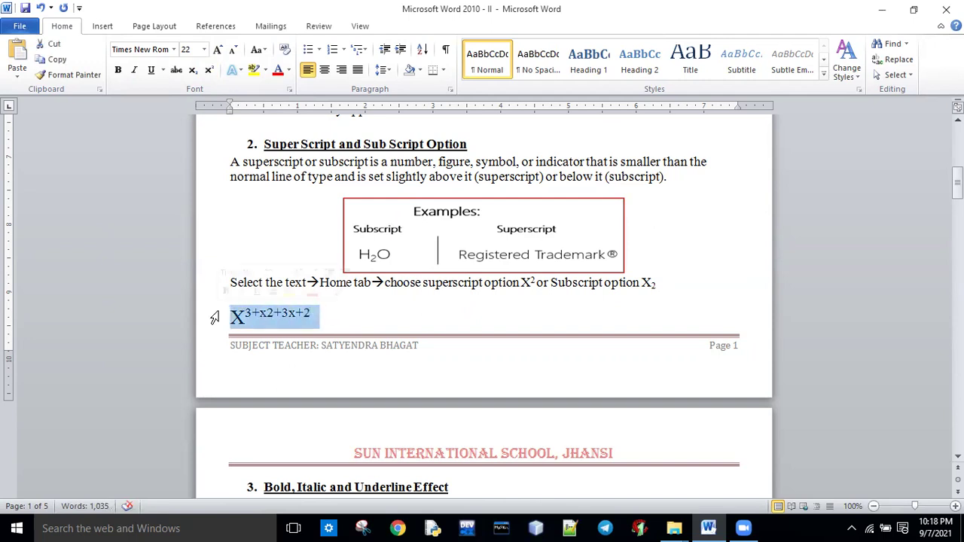
Type Co2 over the line and make its 2 subscript.
text(con)
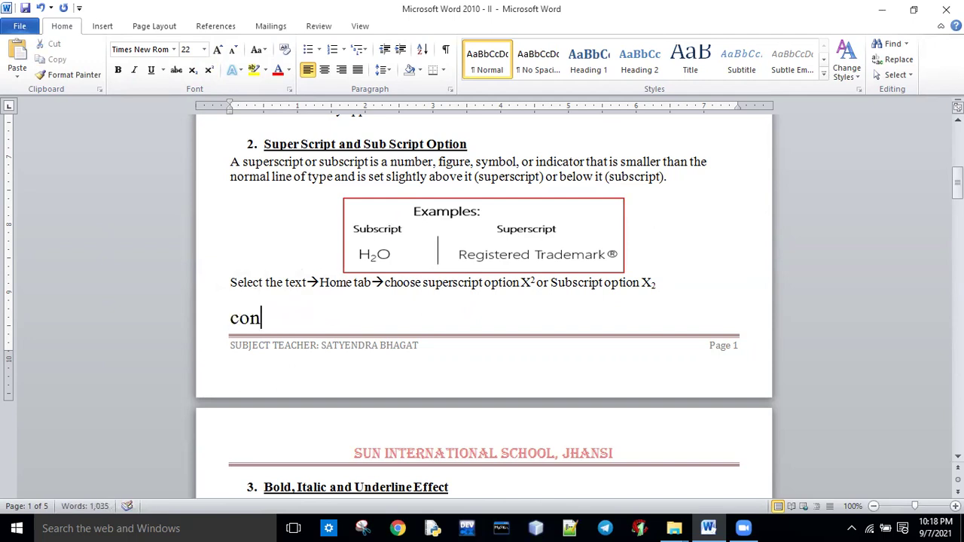
key(BackSpace)
key(BackSpace)
key(BackSpace)
text(Co2)
drag(255, 318, 266, 318)
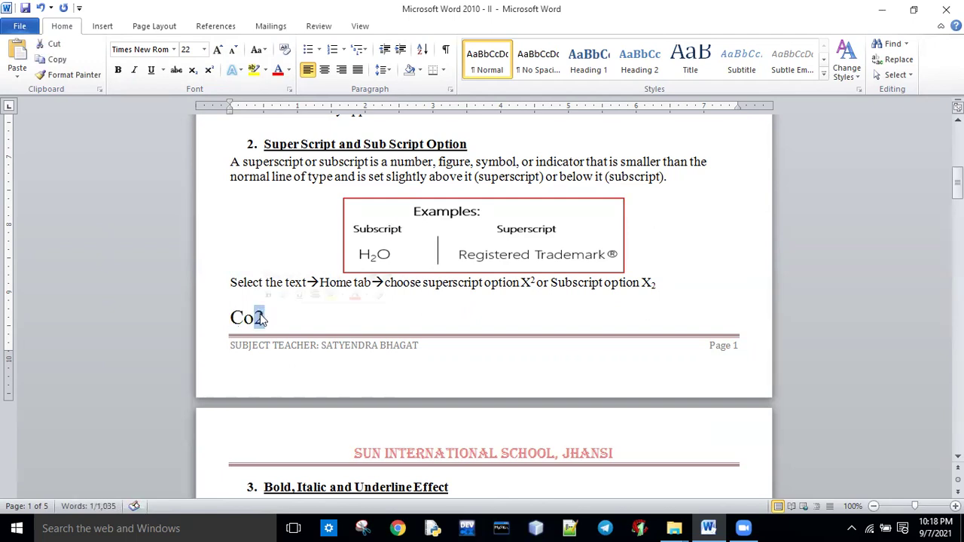
click(192, 70)
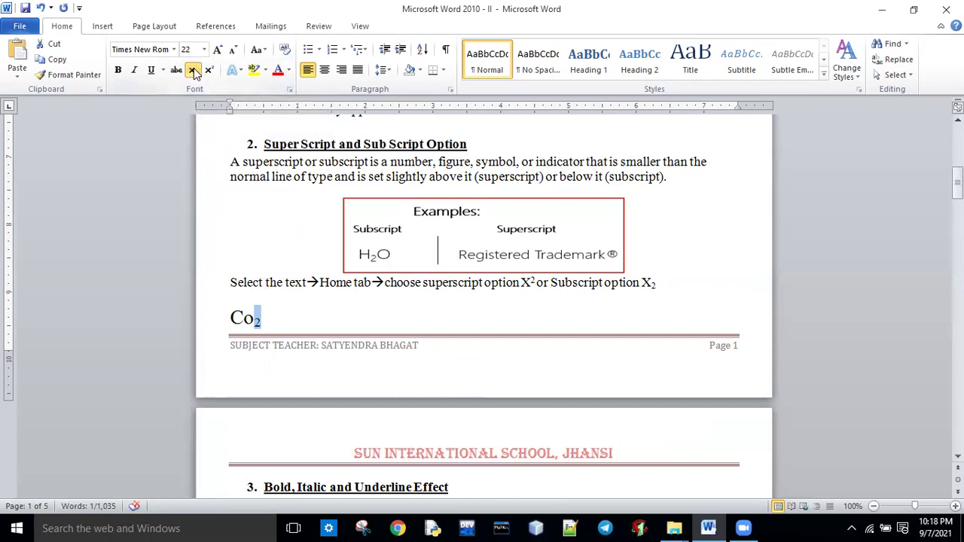
click(278, 323)
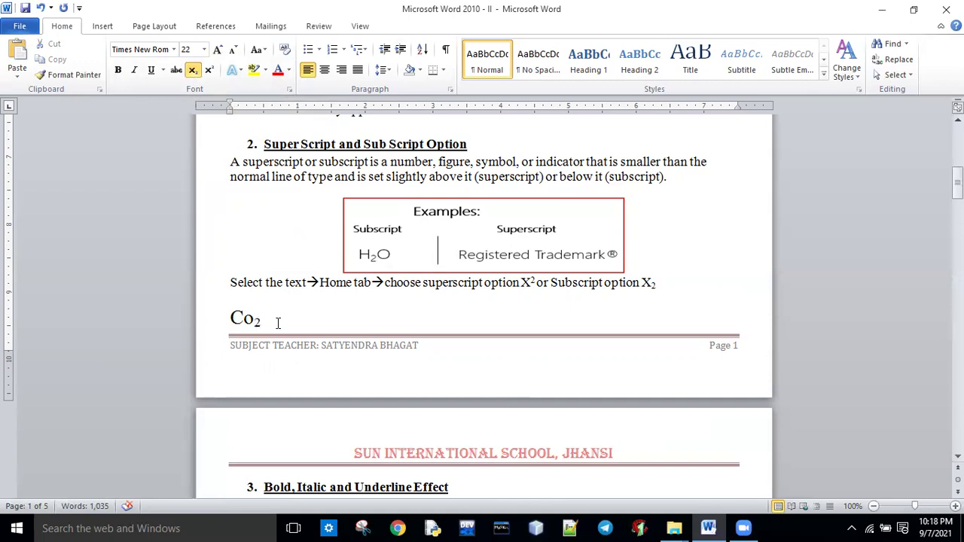
Retype the 2 and toggle subscript on and off with Ctrl+=.
key(BackSpace)
text(2)
key(shift+Left)
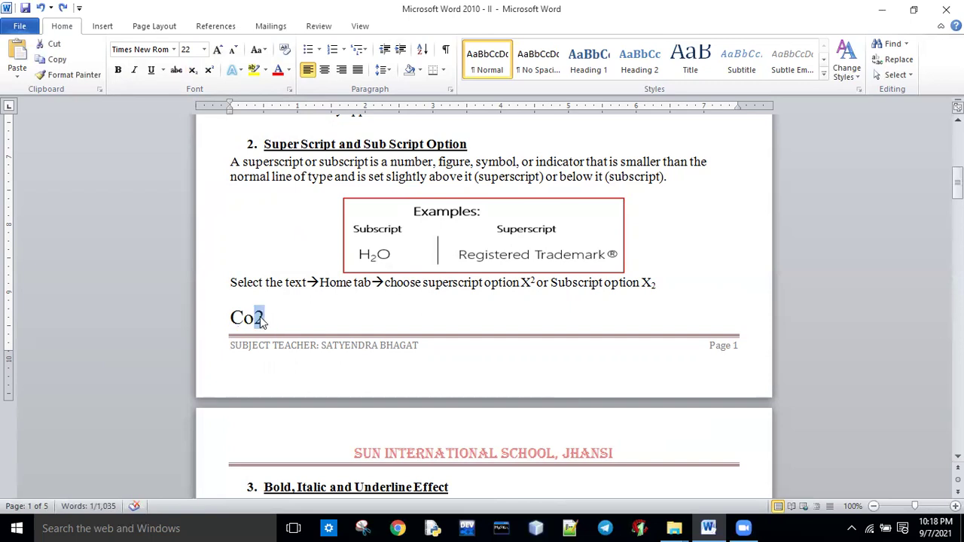
key(ctrl+equal)
key(BackSpace)
key(ctrl+equal)
Retype the 2, make it subscript then superscript, and delete the Co² line.
text(2)
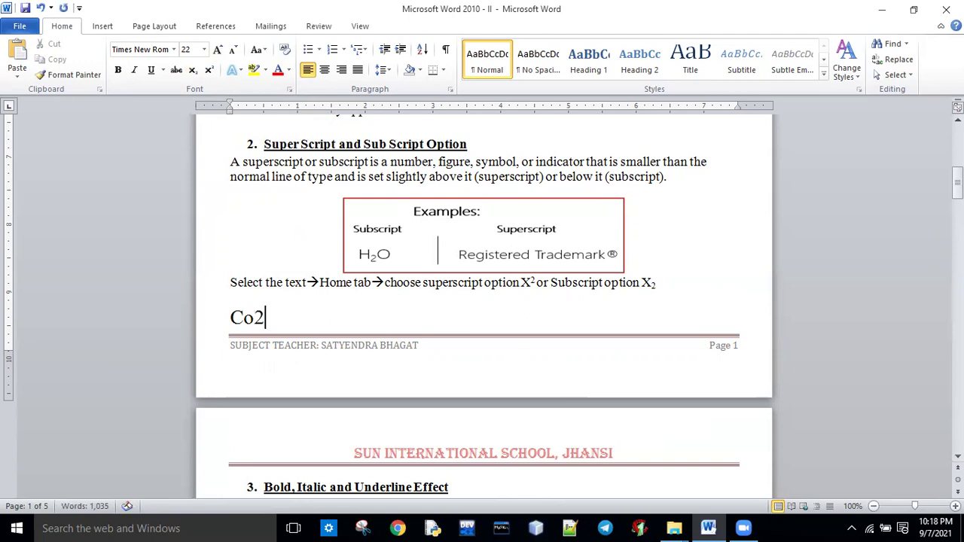
drag(269, 318, 256, 320)
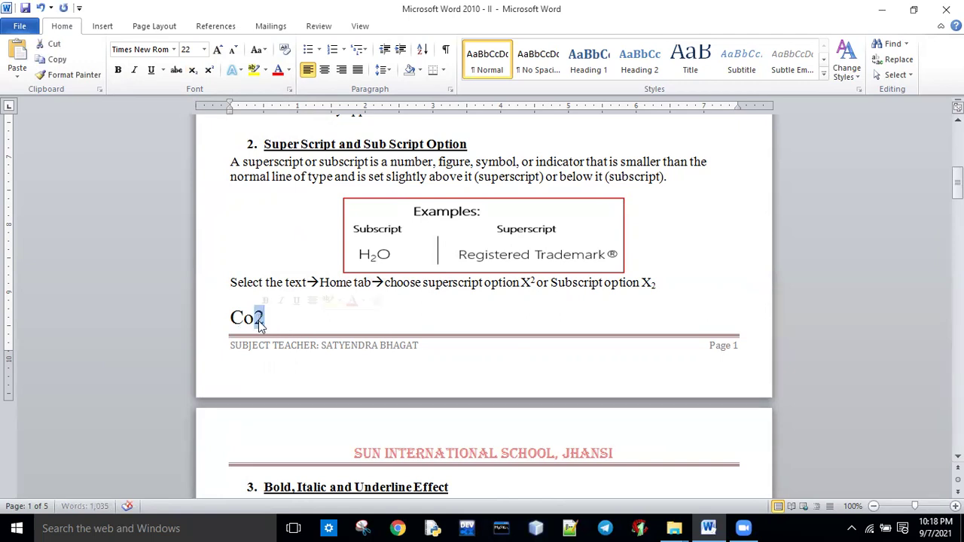
key(ctrl+equal)
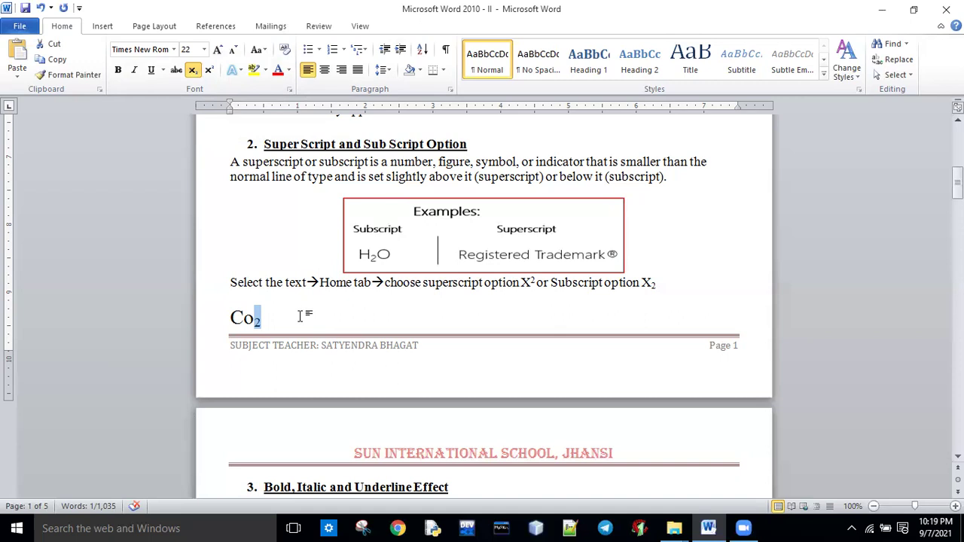
key(ctrl+shift+plus)
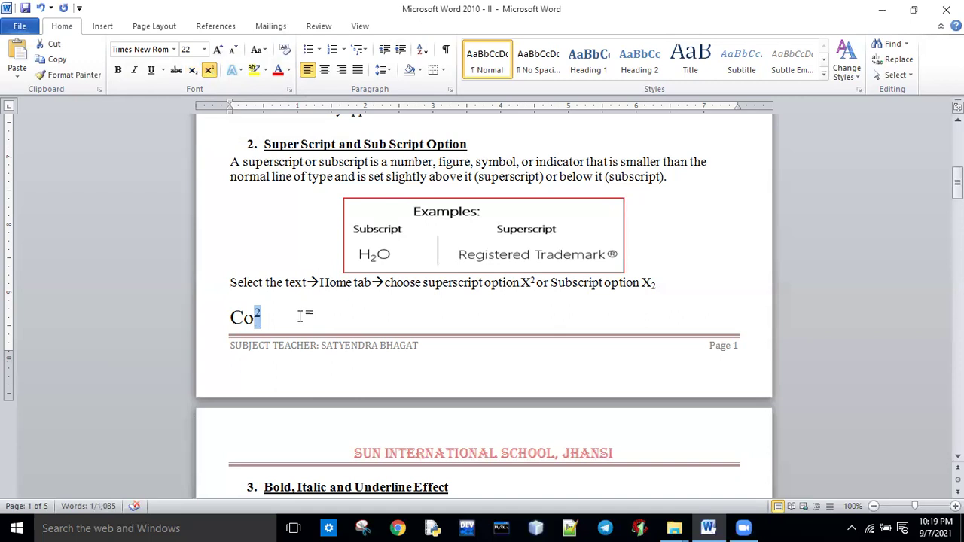
key(BackSpace)
key(BackSpace)
key(BackSpace)
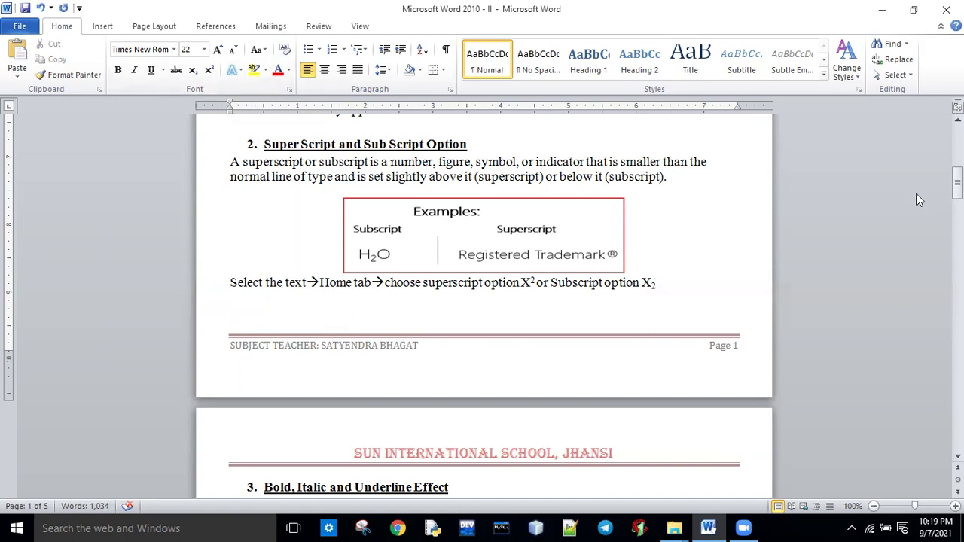
Bold, italicize and underline the Formatter Painter sentence's opening phrase, then remove all three.
drag(956, 184, 955, 212)
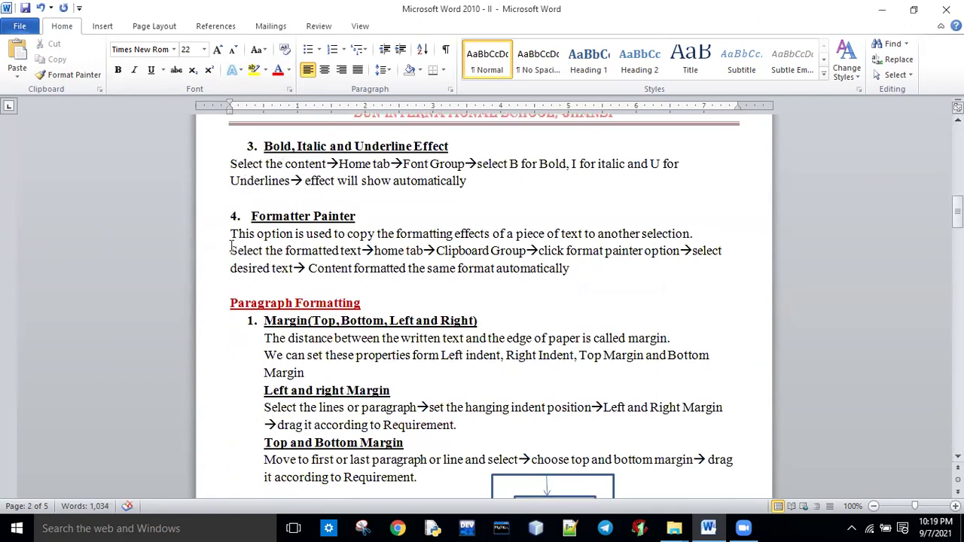
drag(229, 235, 491, 235)
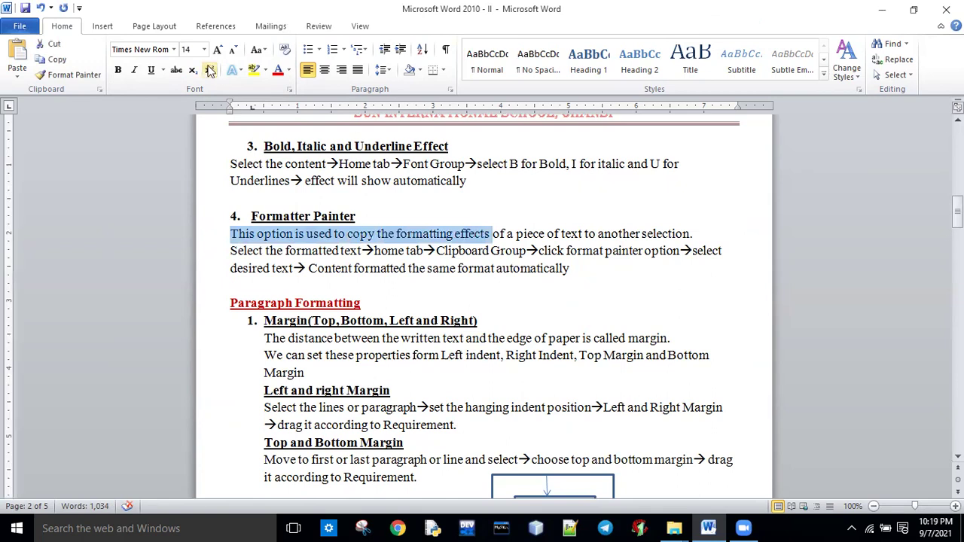
click(118, 70)
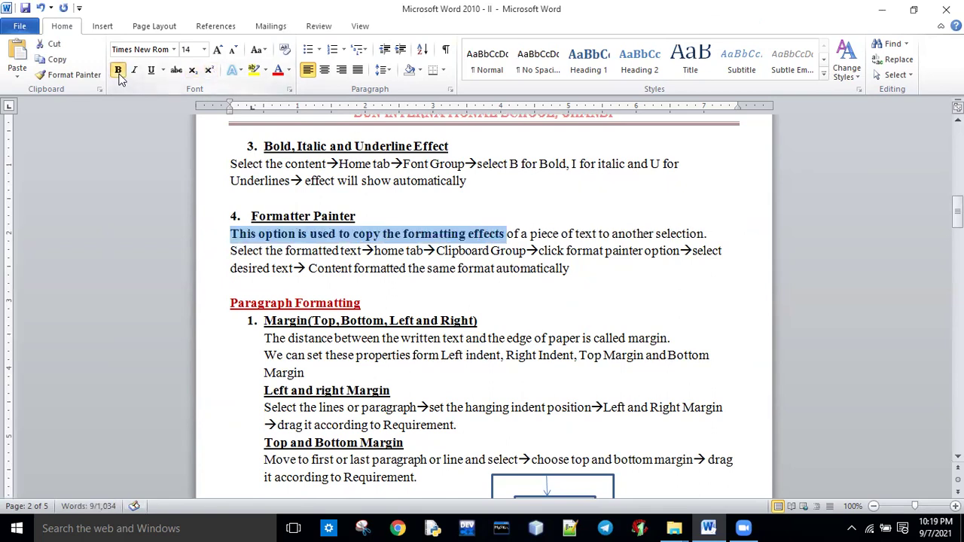
click(136, 75)
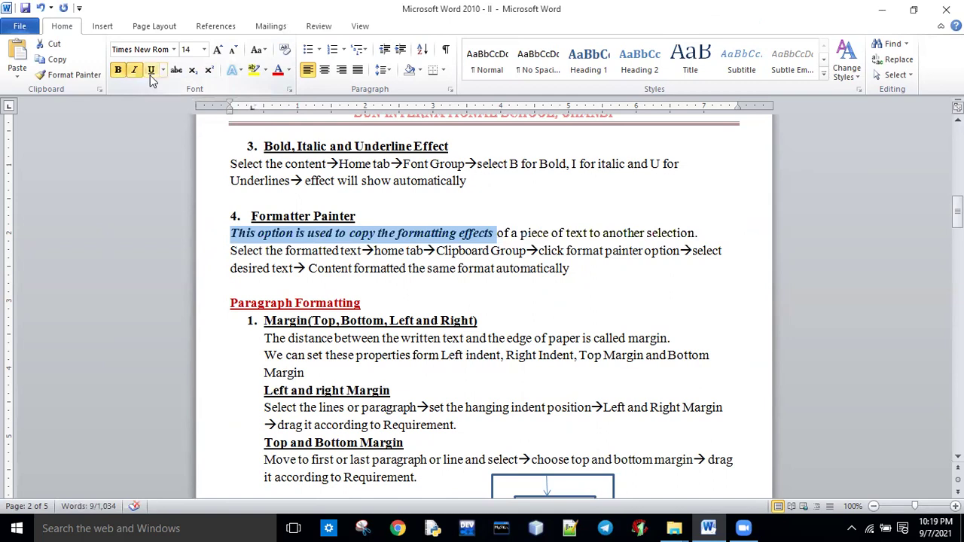
click(151, 75)
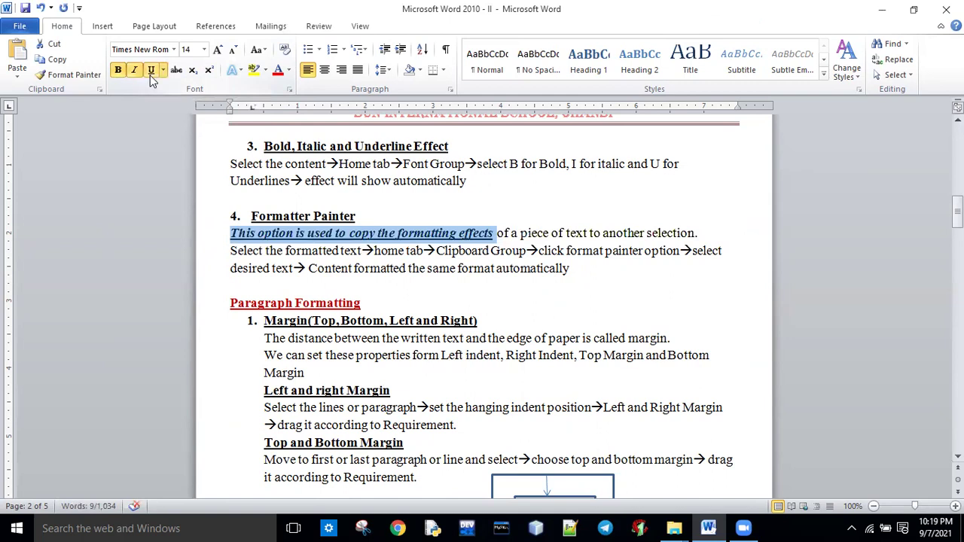
click(151, 75)
click(135, 74)
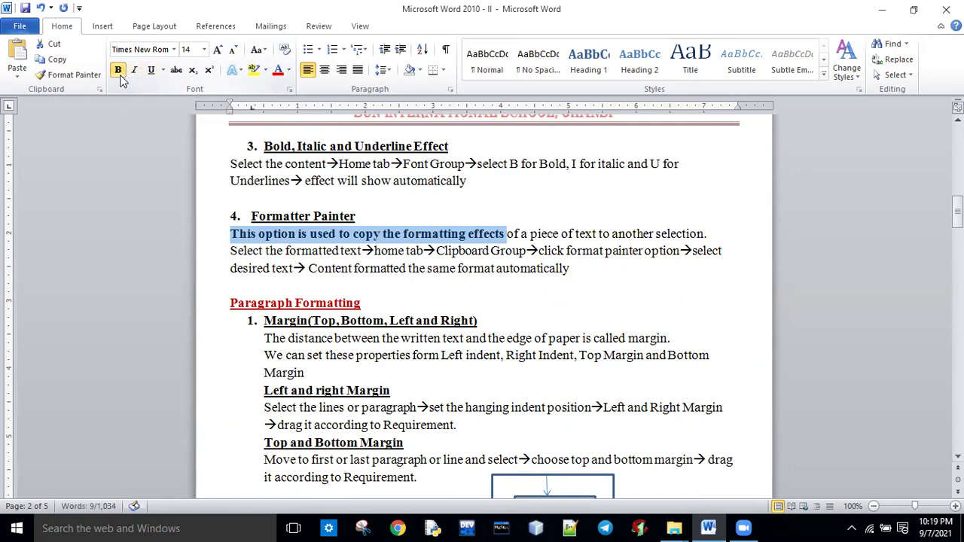
click(118, 70)
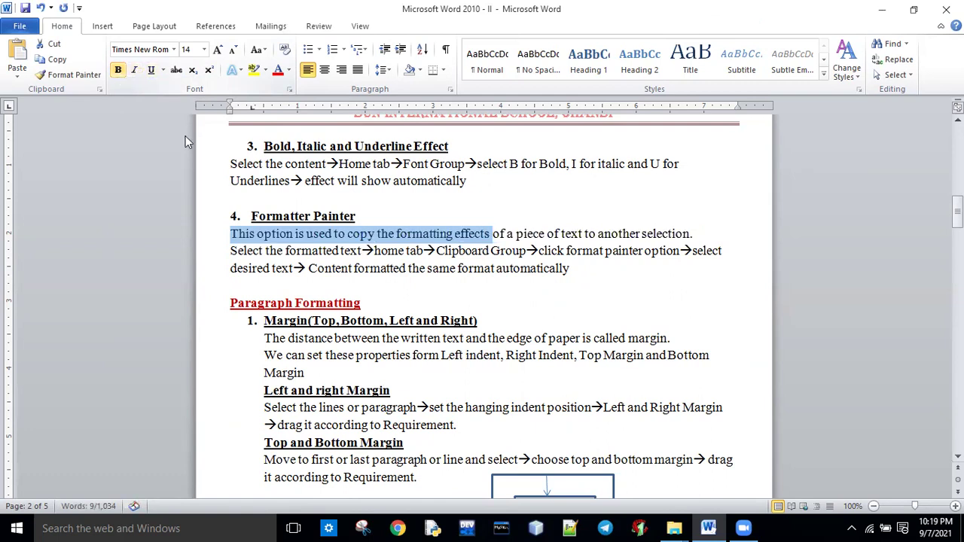
click(491, 280)
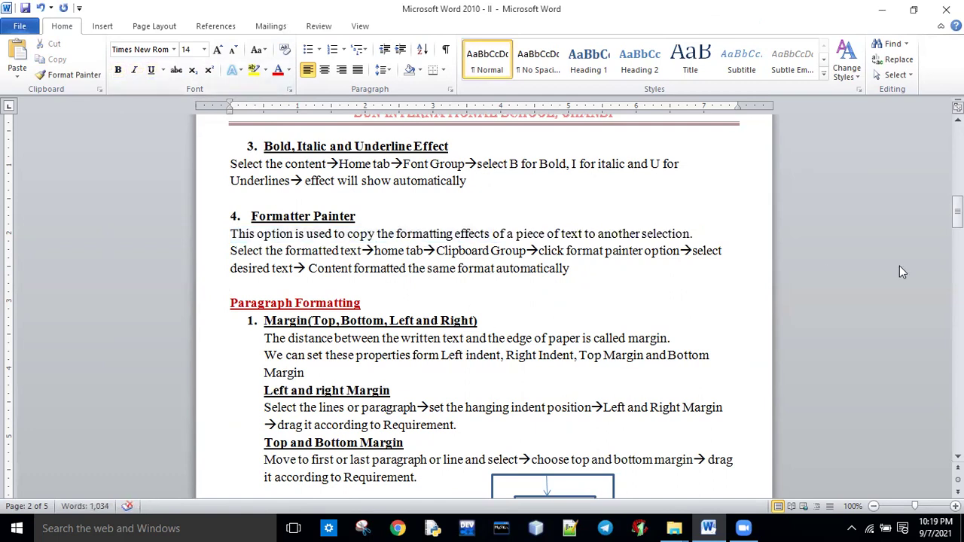
Scroll back to the top of page 1 showing the school heading.
drag(957, 208, 957, 215)
scroll(482, 305, down, 1)
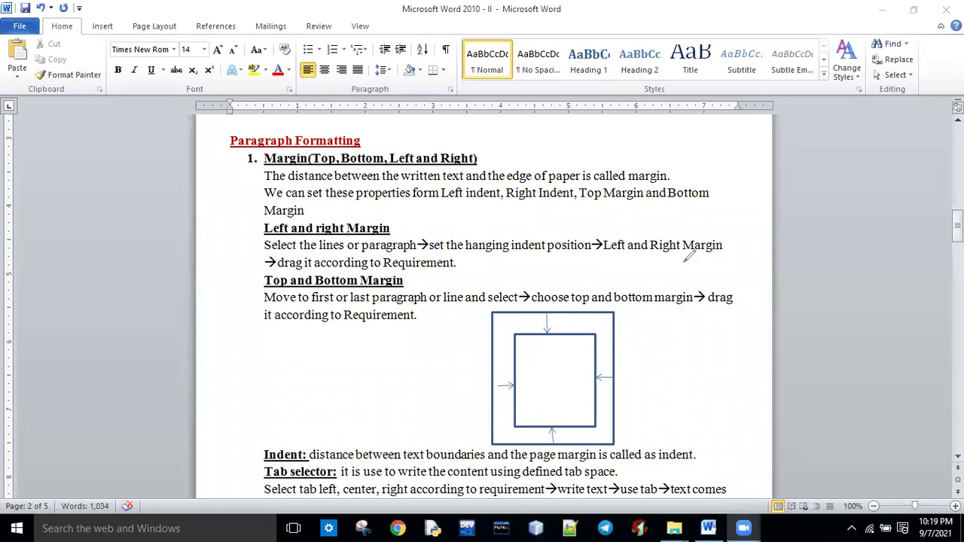
drag(957, 226, 957, 140)
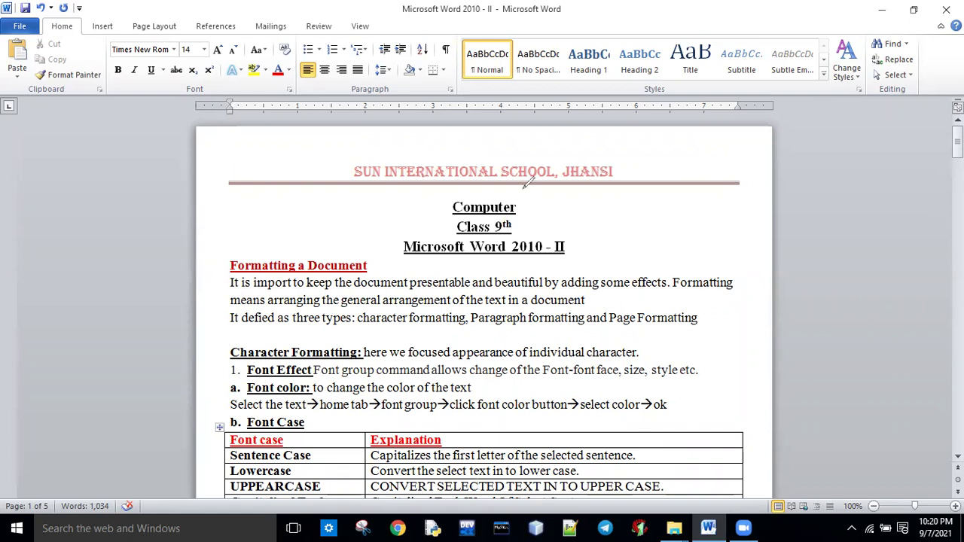
Mark the heading, left/right margins and footer with red pen arrows, erase them, then scroll to Paragraph Formatting.
drag(477, 128, 476, 161)
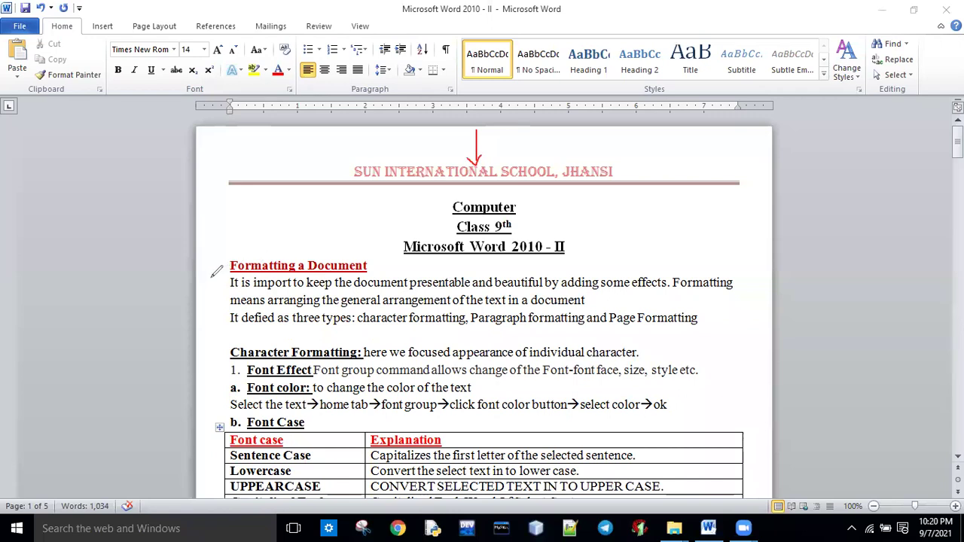
drag(200, 276, 229, 276)
mouse_move(743, 280)
mouse_down()
mouse_move(770, 280)
mouse_move(739, 281)
mouse_move(747, 287)
mouse_up()
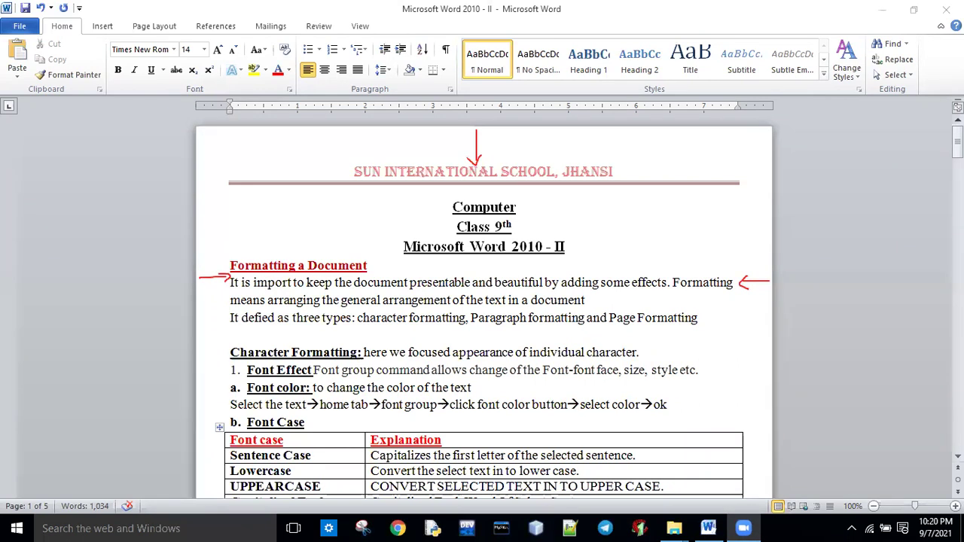
scroll(485, 454, down, 10)
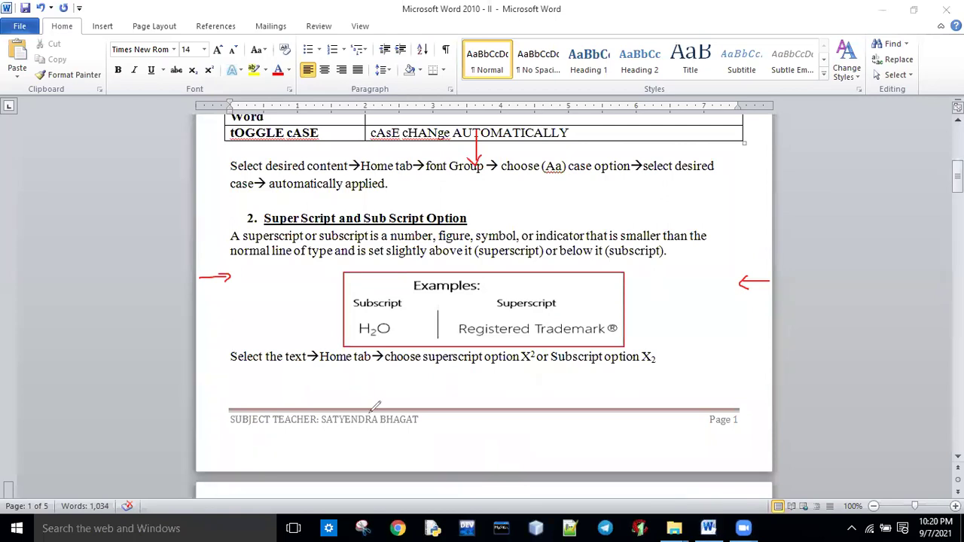
mouse_move(372, 467)
mouse_down()
mouse_move(370, 413)
mouse_move(397, 425)
mouse_up()
key(e)
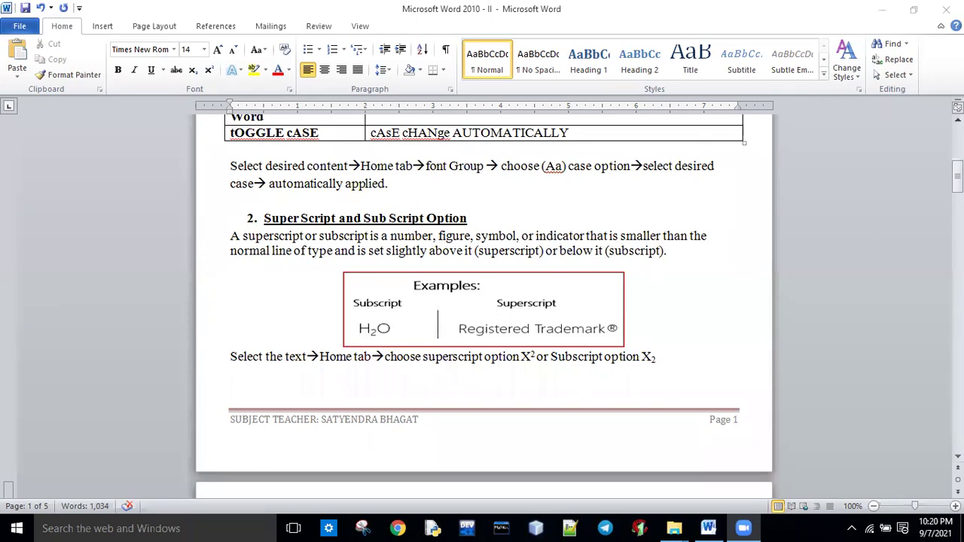
drag(958, 173, 958, 226)
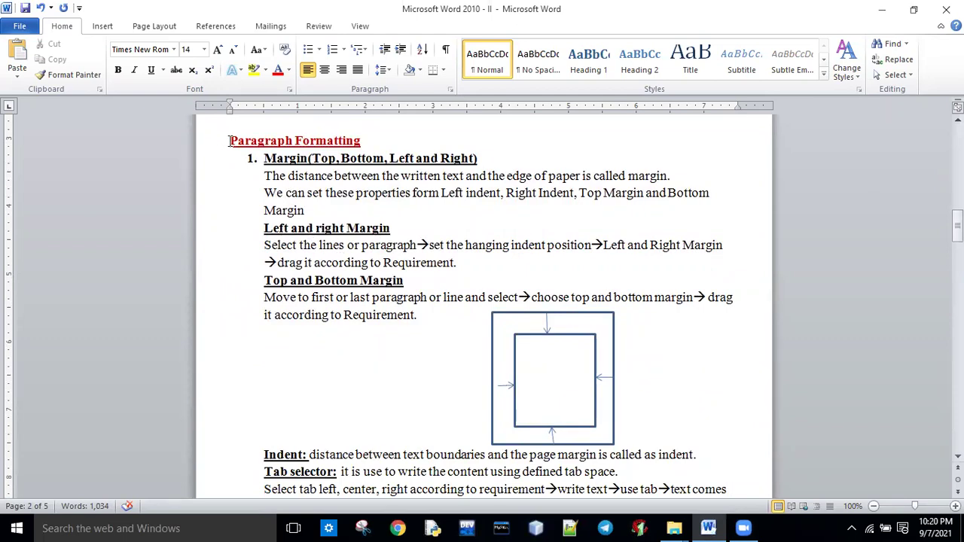
Select the Paragraph Formatting intro, undo two left-indent tries, and widen its right indent so the margin sentence fits one line.
drag(230, 140, 311, 212)
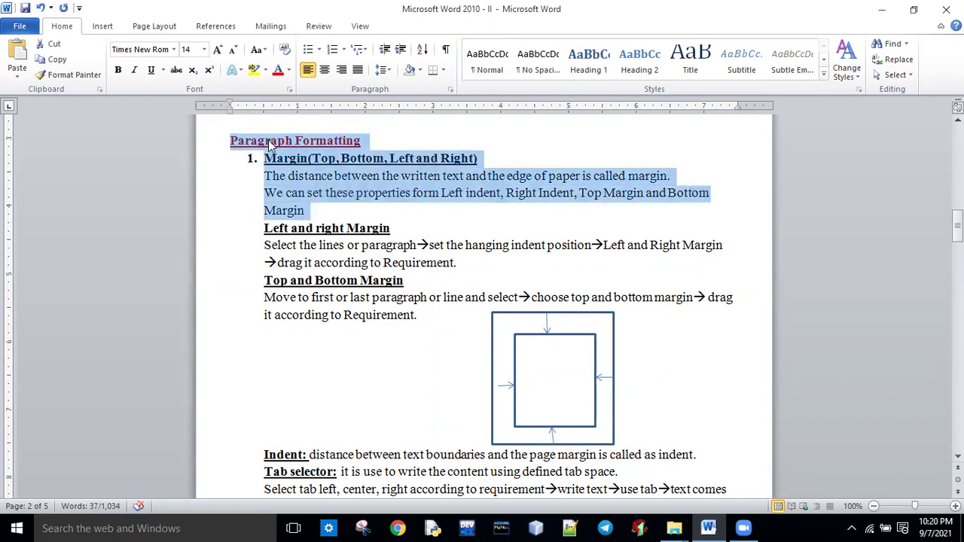
drag(231, 110, 252, 112)
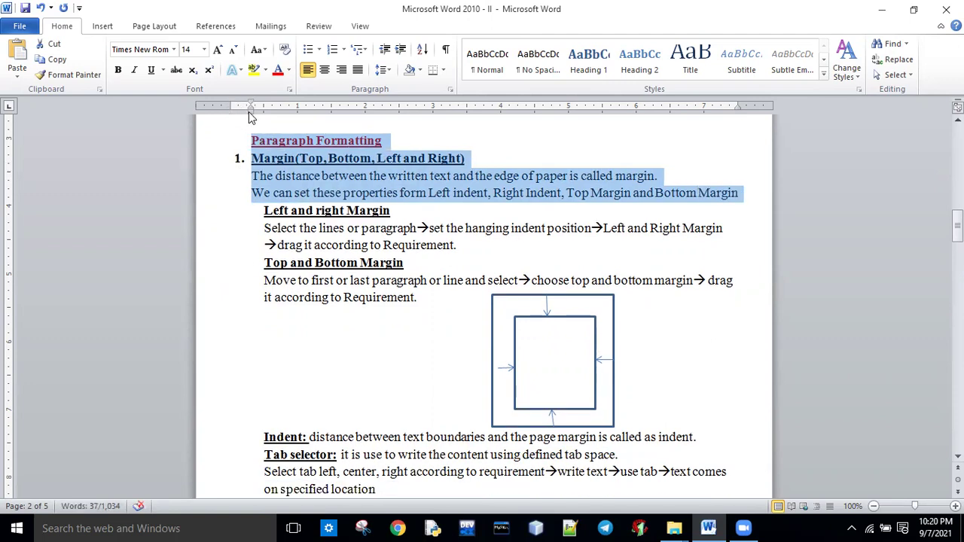
drag(251, 112, 214, 111)
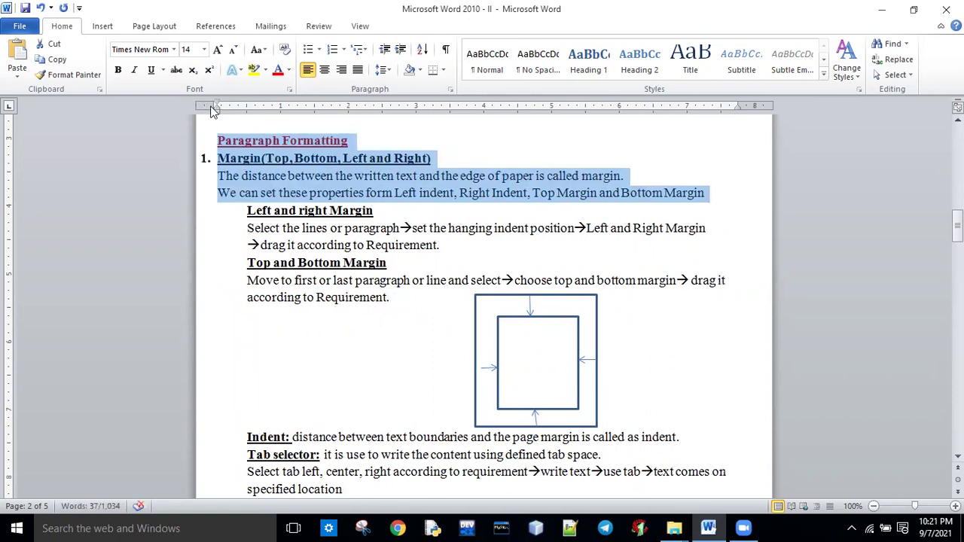
key(ctrl+z)
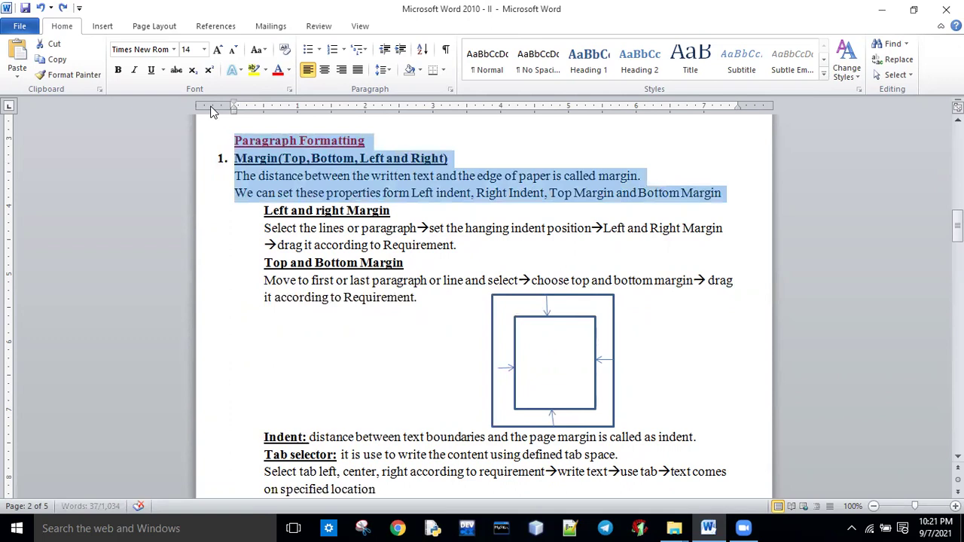
key(ctrl+z)
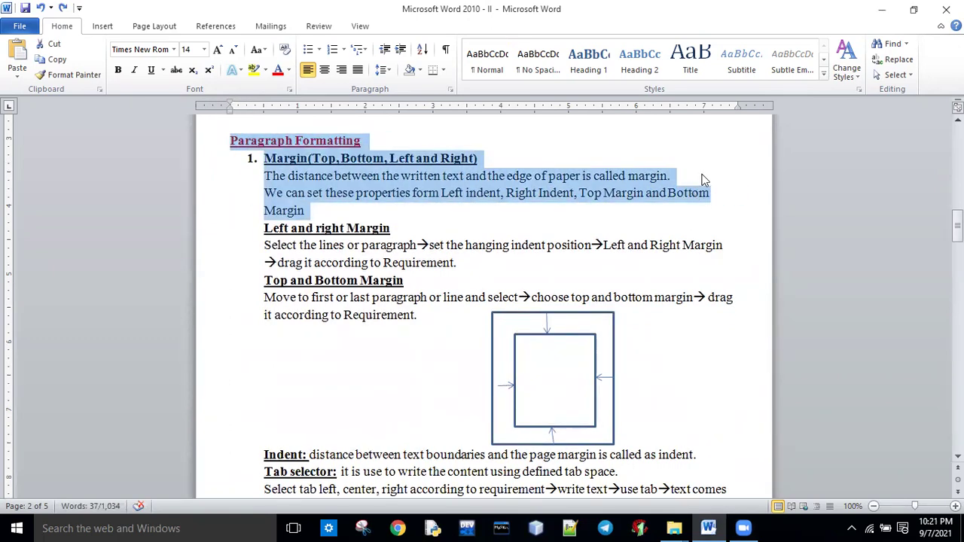
drag(734, 105, 759, 106)
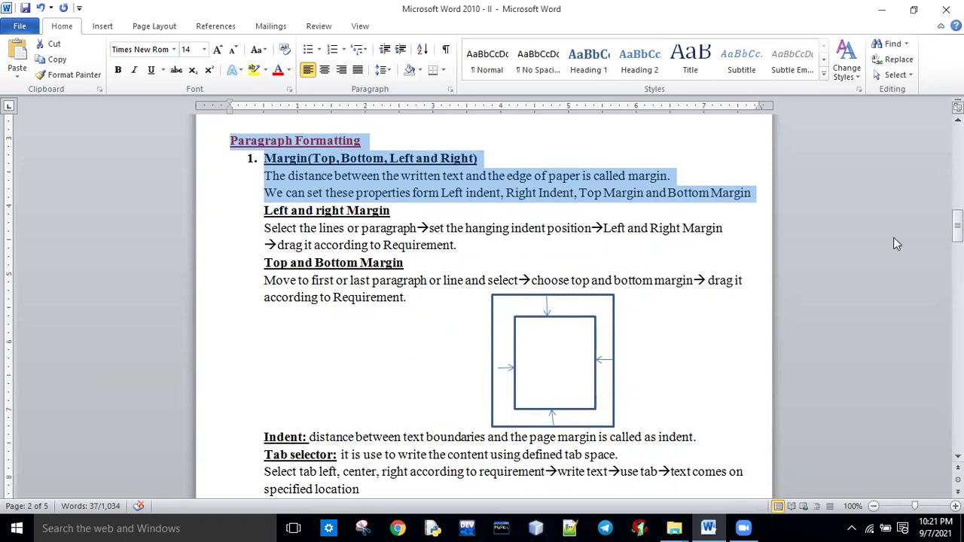
drag(957, 226, 958, 239)
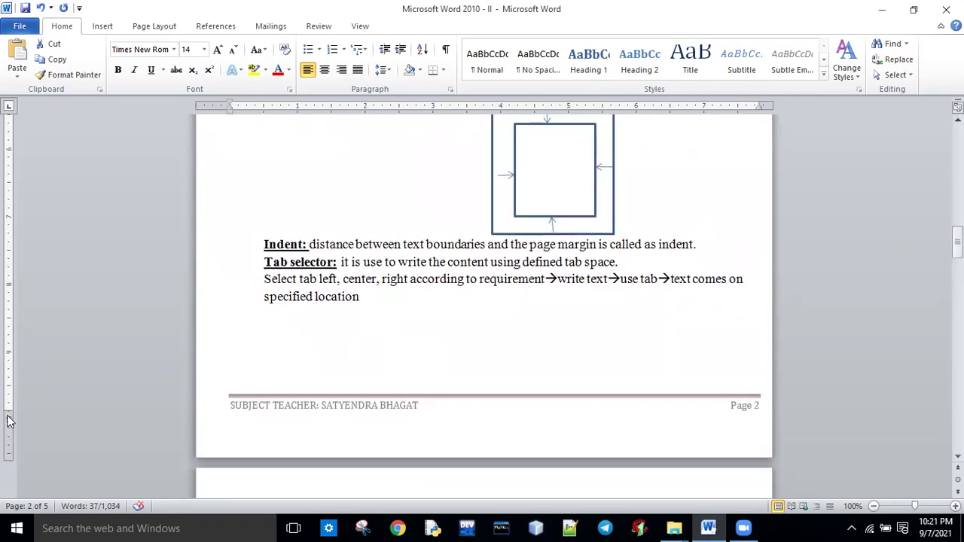
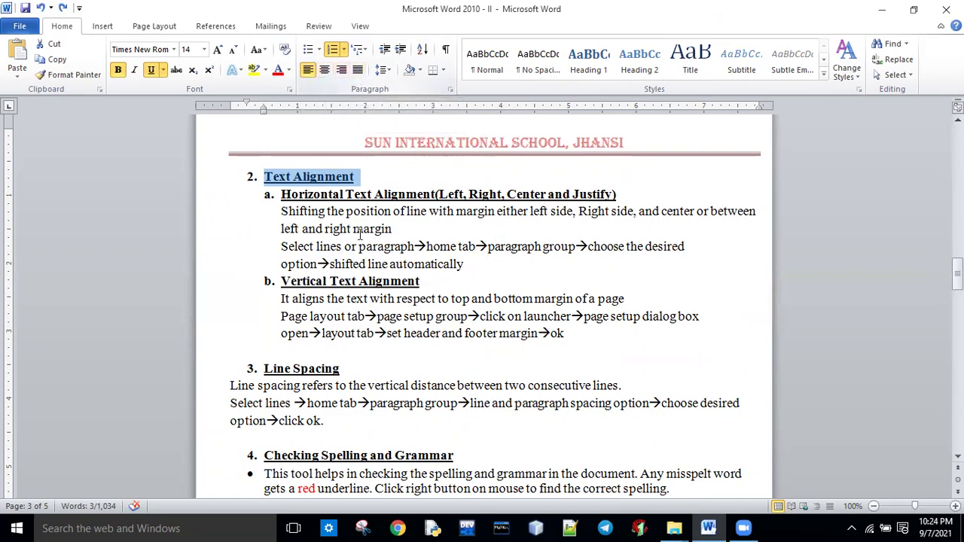
Clear the selection in the Text Alignment notes on page 3.
click(367, 333)
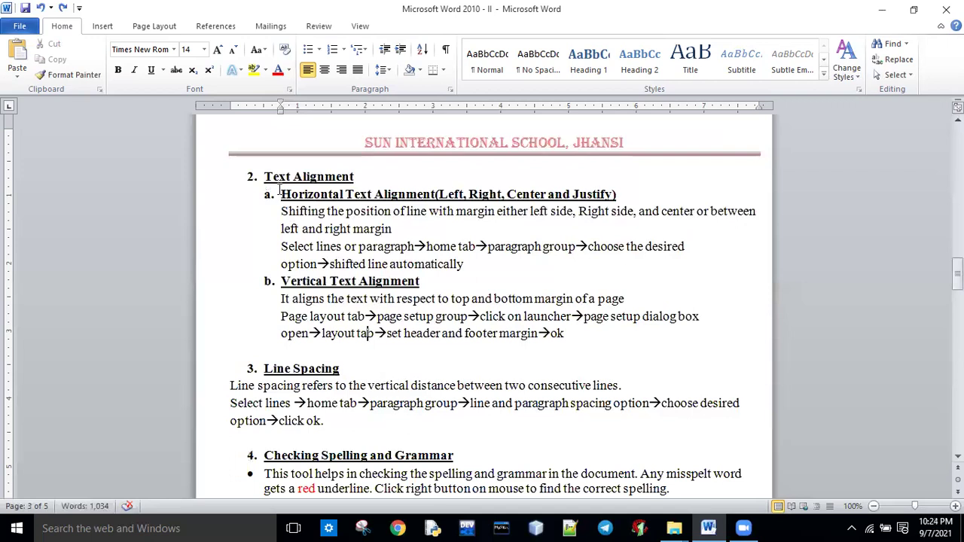
Cycle the Horizontal Text Alignment paragraphs through center, right, left and justify twice, ending justified.
drag(279, 193, 473, 264)
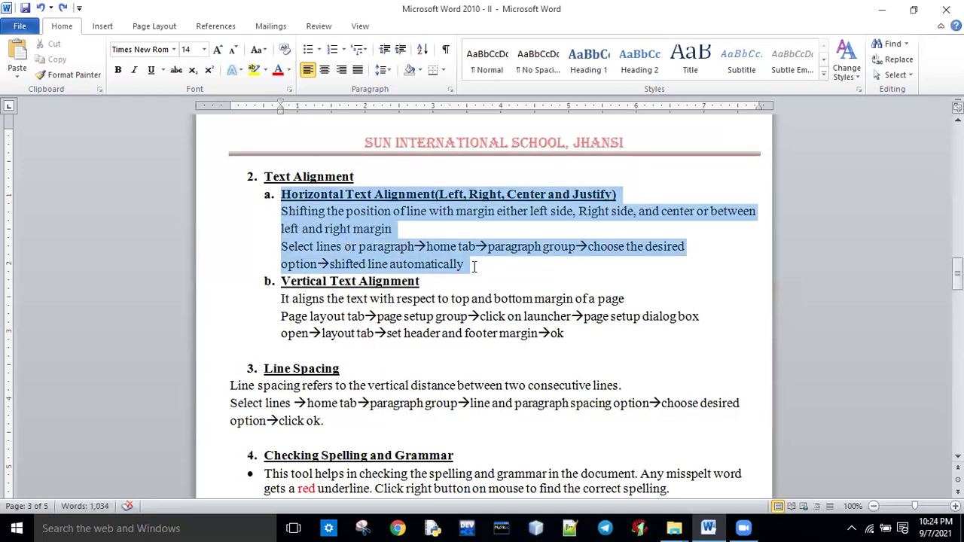
click(326, 70)
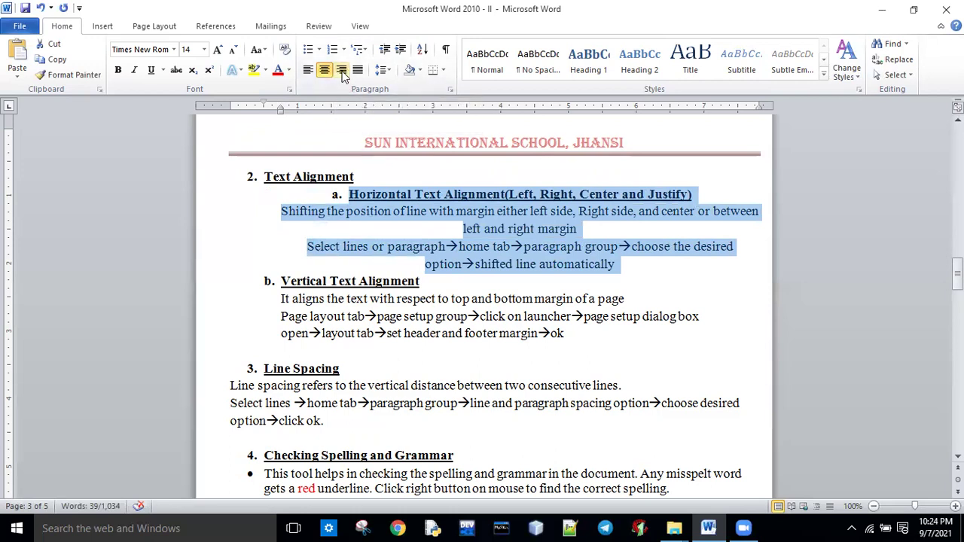
click(343, 73)
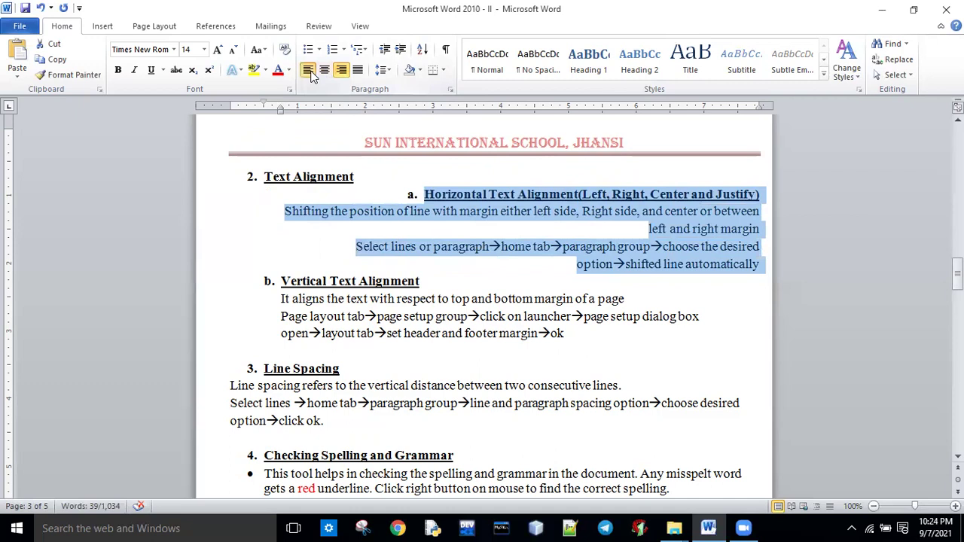
click(311, 72)
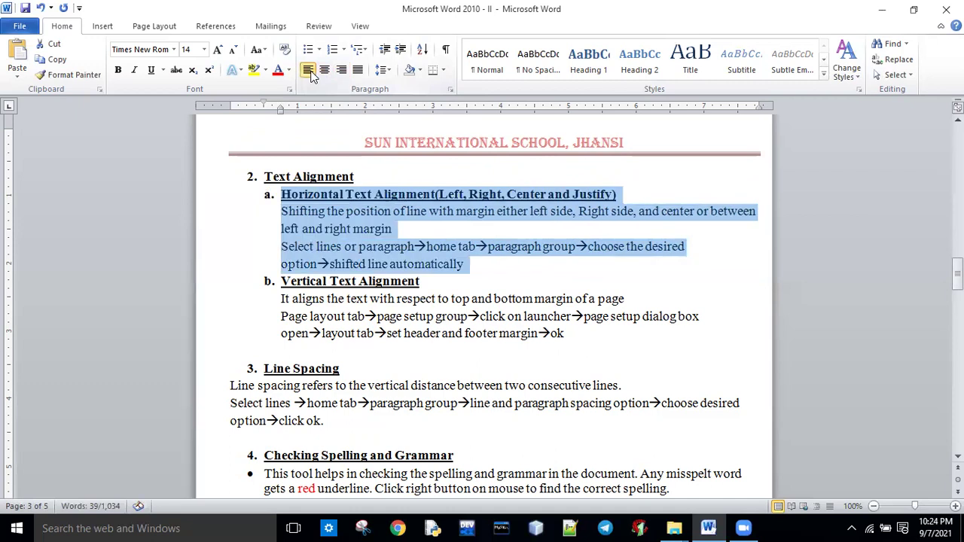
click(358, 71)
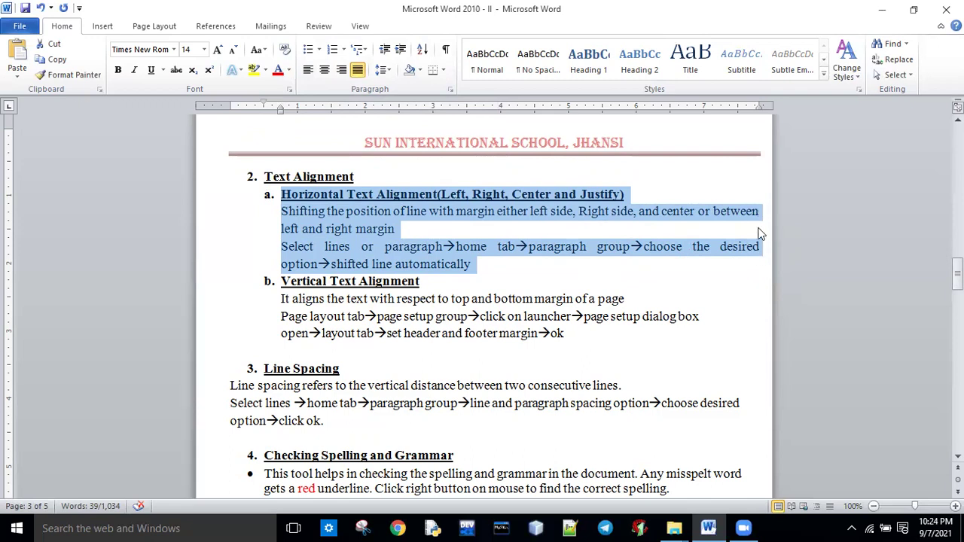
click(308, 70)
click(324, 70)
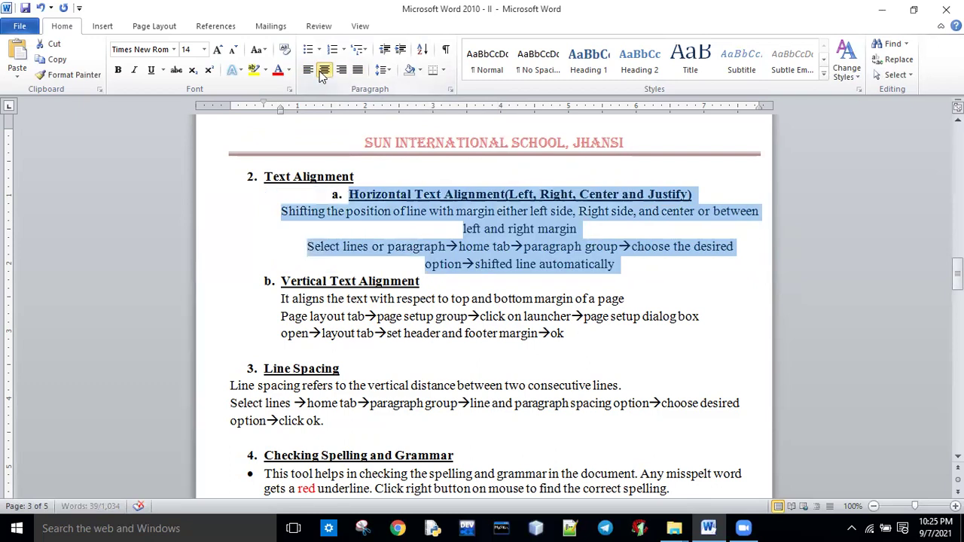
click(340, 70)
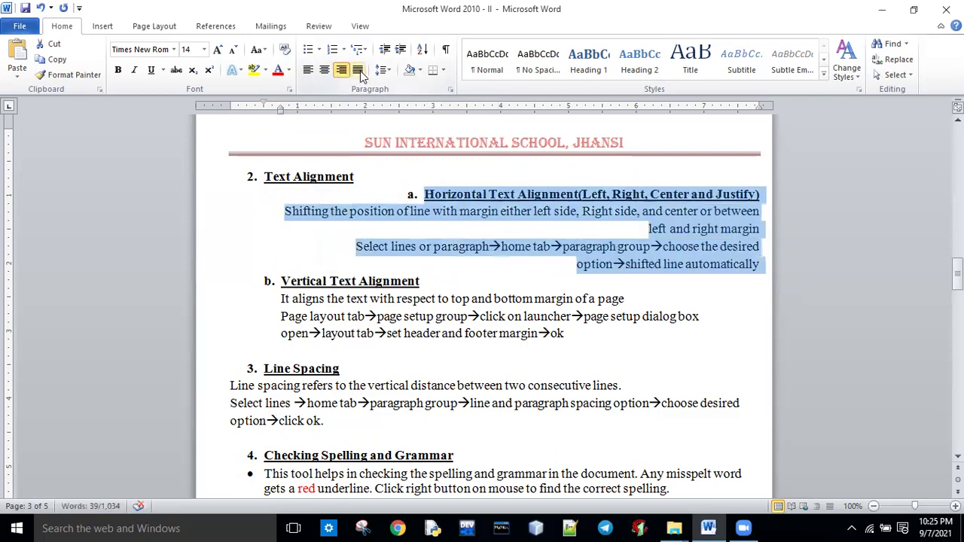
click(358, 70)
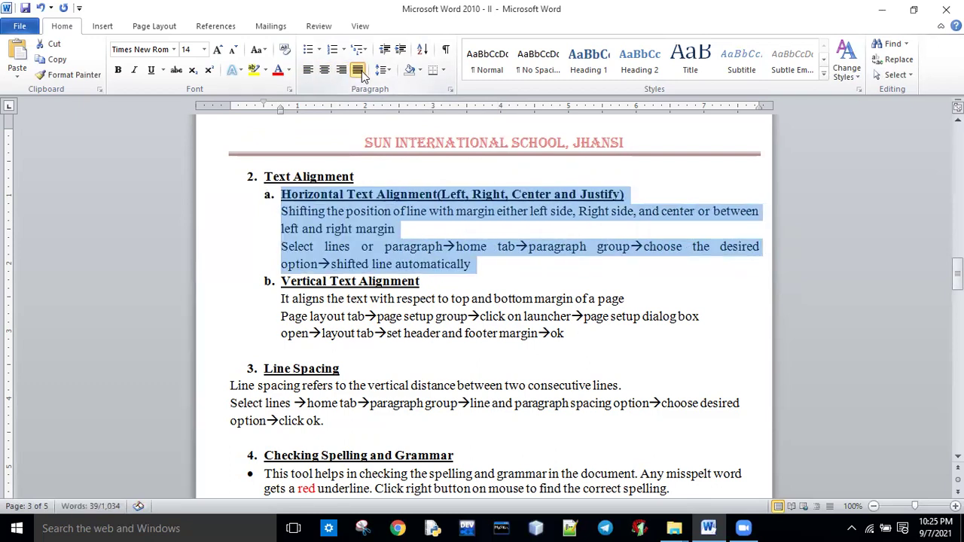
click(381, 251)
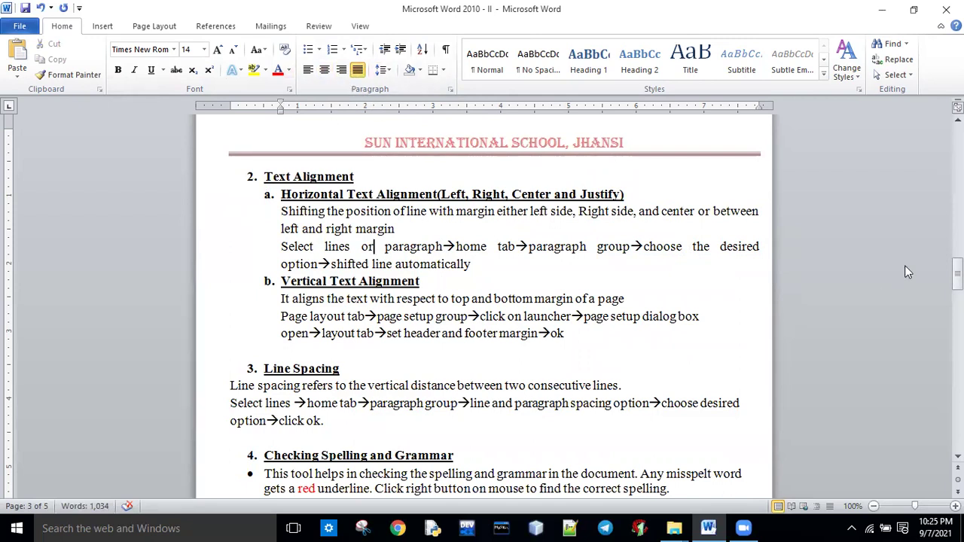
drag(957, 274, 957, 278)
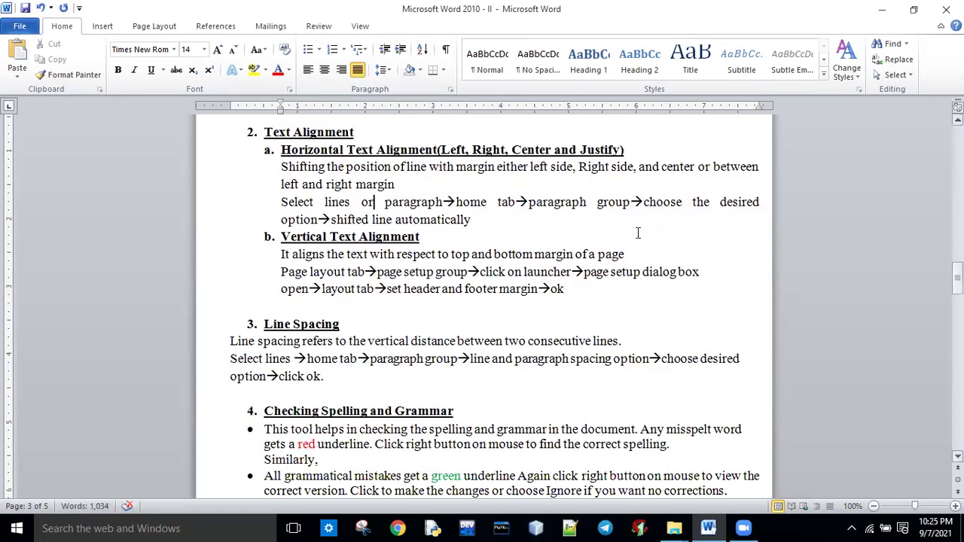
Delete the blank lines after the Adding Word to Dictionary bullets, above Using Thesaurus.
drag(281, 254, 627, 257)
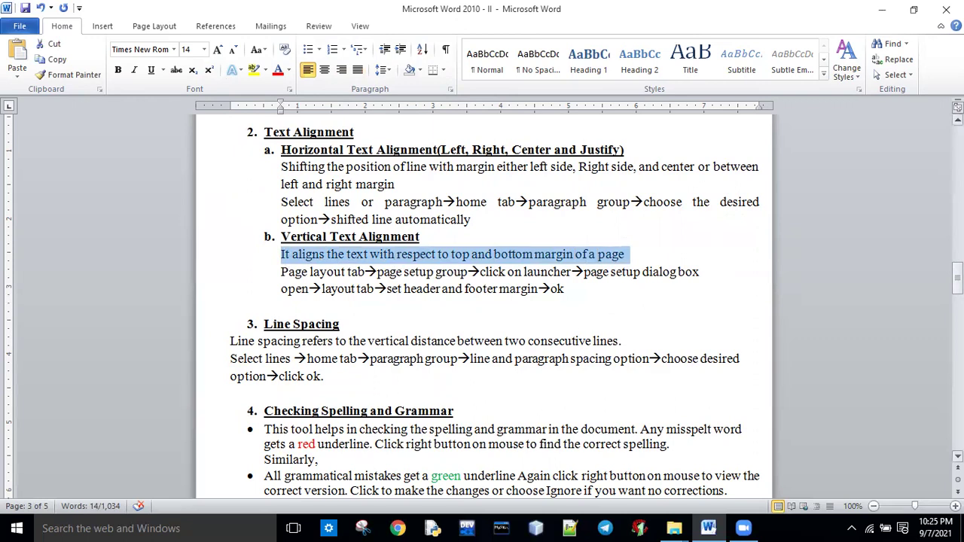
scroll(800, 295, down, 8)
scroll(799, 295, up, 1)
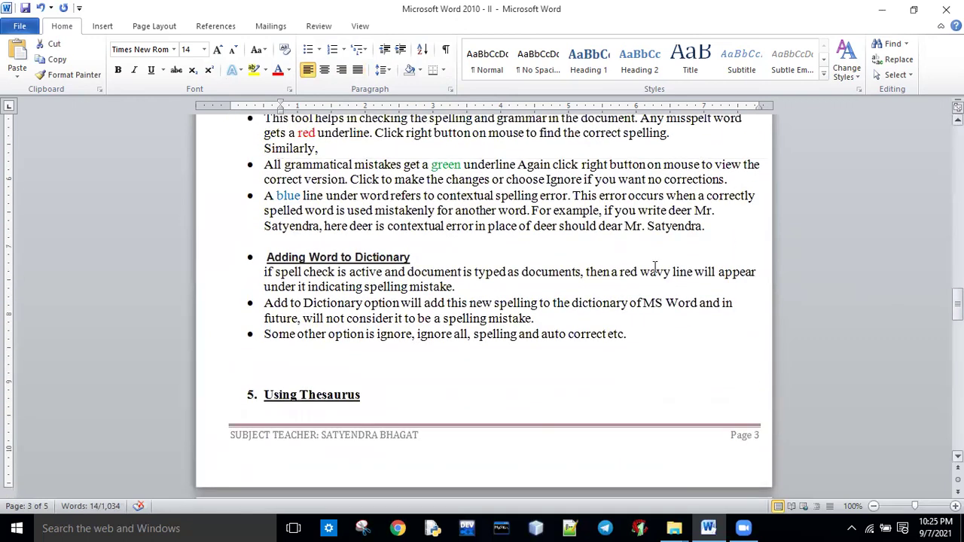
drag(261, 258, 661, 342)
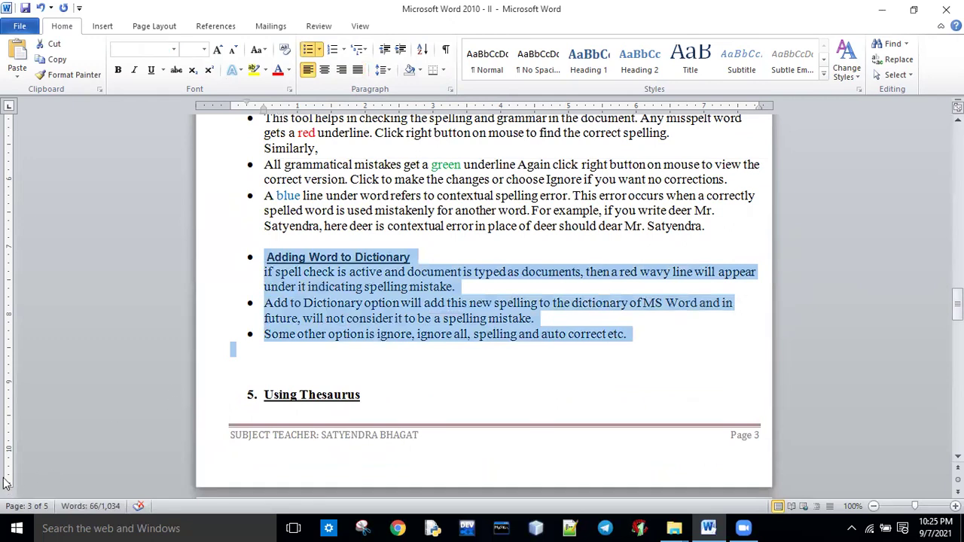
click(638, 334)
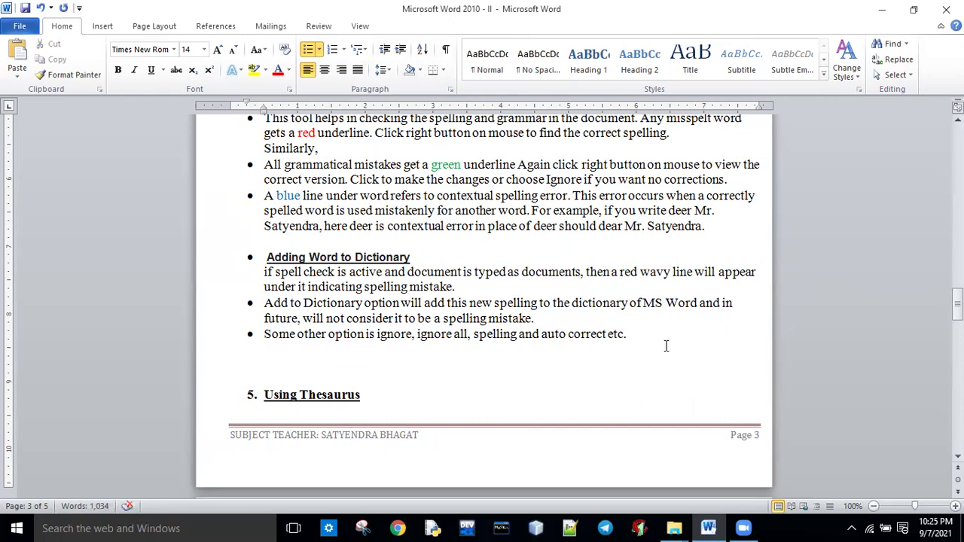
key(Delete)
key(Delete)
key(Delete)
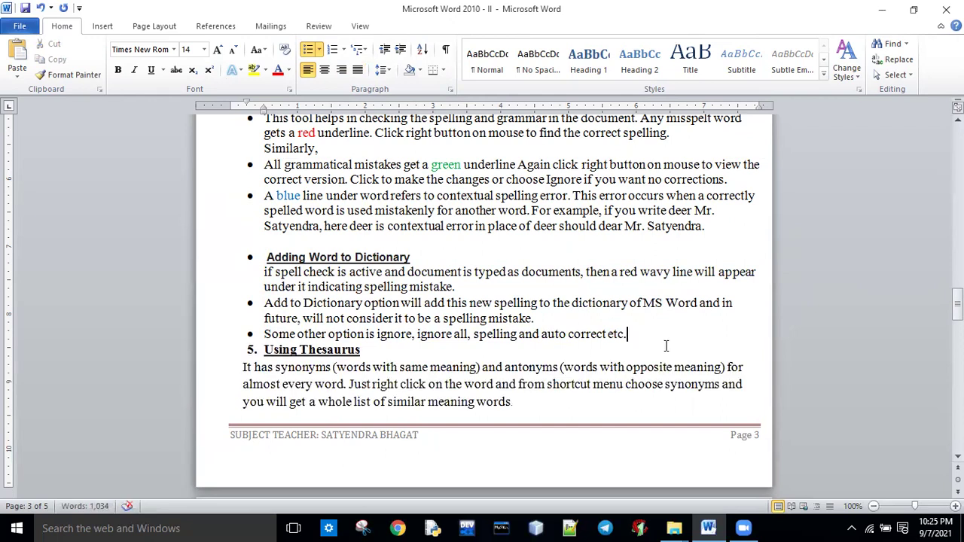
Raise the bottom page margin by dragging it on the vertical ruler.
drag(7, 480, 7, 478)
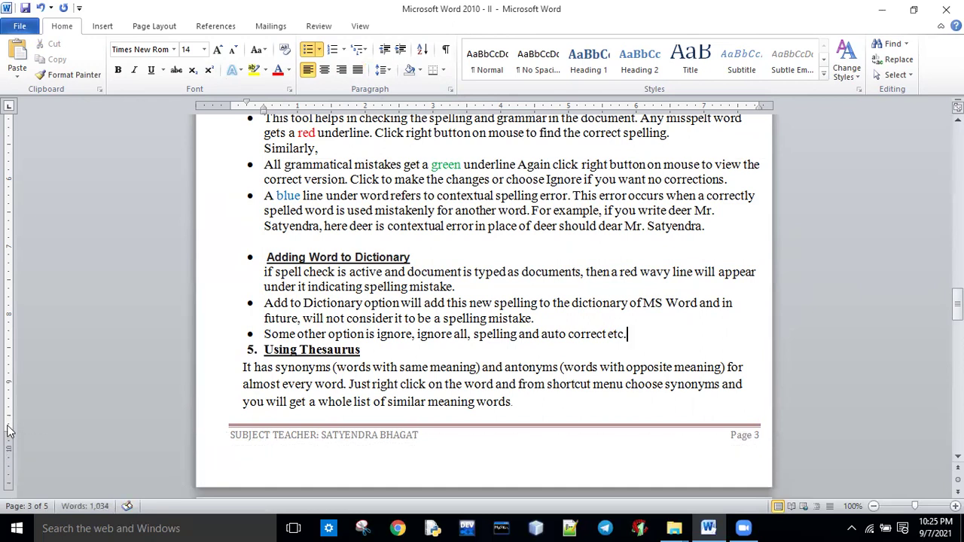
drag(9, 431, 9, 395)
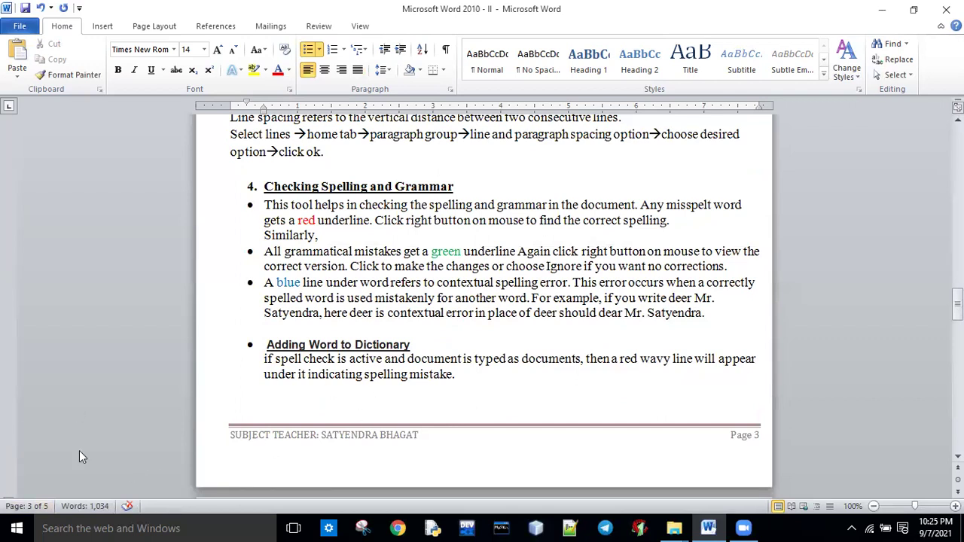
mouse_move(957, 302)
mouse_down()
mouse_move(957, 315)
mouse_move(957, 305)
mouse_up()
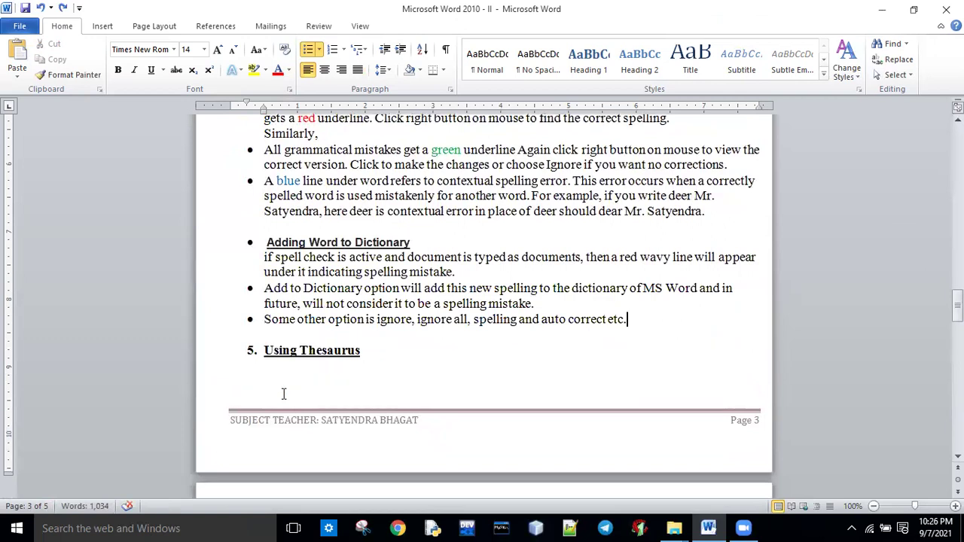
Undo the last change, then left-align and justify the Horizontal Text Alignment block with Ctrl+L and Ctrl+J.
key(ctrl+z)
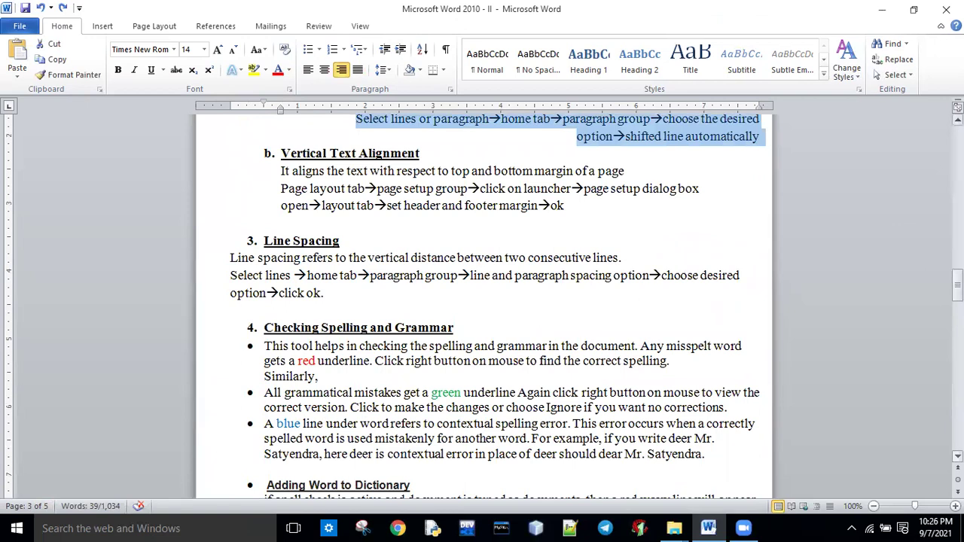
mouse_move(957, 280)
mouse_down()
mouse_move(957, 301)
mouse_move(957, 265)
mouse_up()
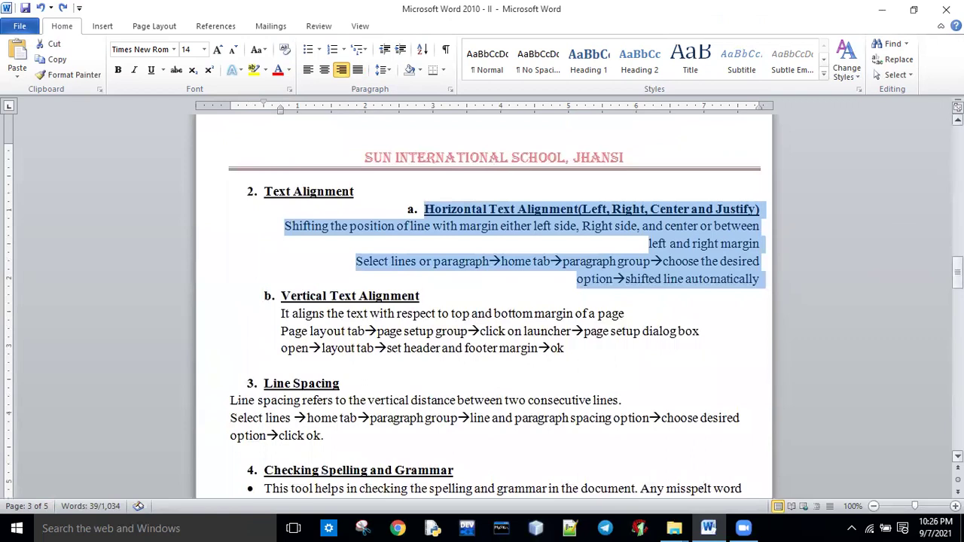
key(ctrl+l)
key(ctrl+j)
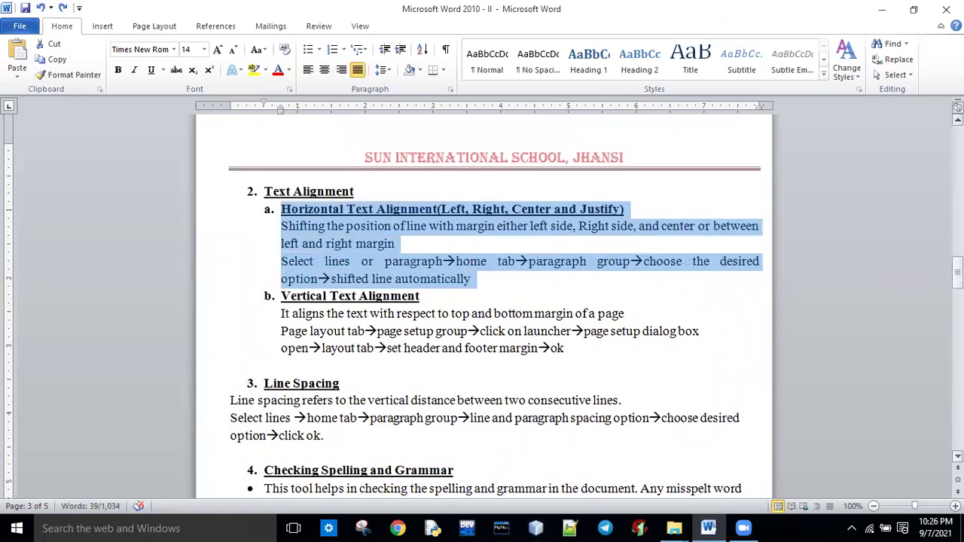
click(810, 310)
drag(956, 268, 957, 291)
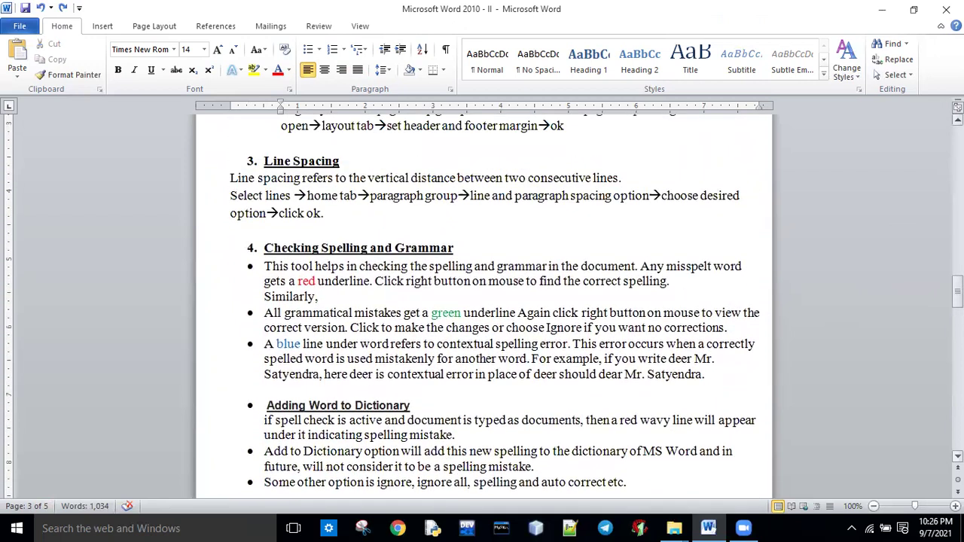
Give the two Line Spacing paragraphs 1.15 line spacing after briefly trying 1.0.
drag(232, 179, 388, 217)
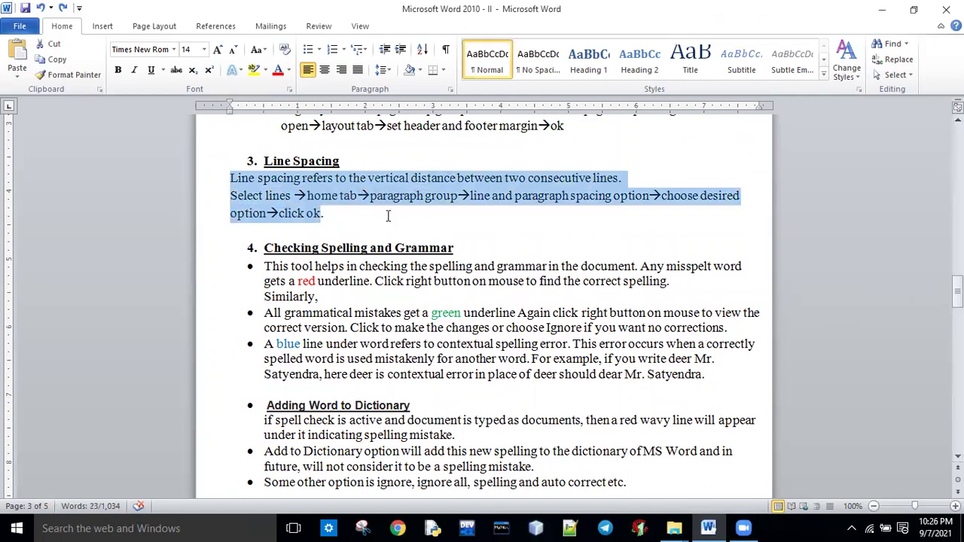
drag(231, 179, 325, 216)
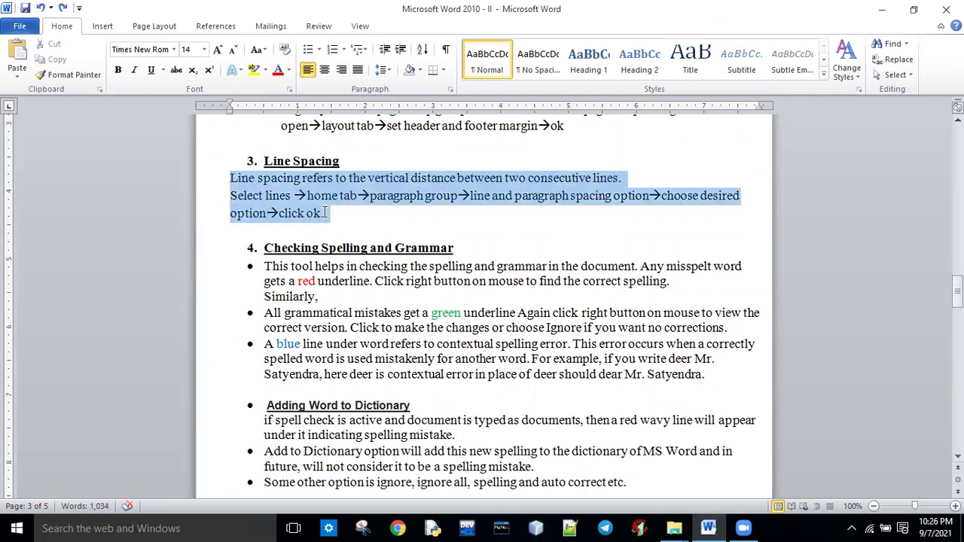
click(387, 76)
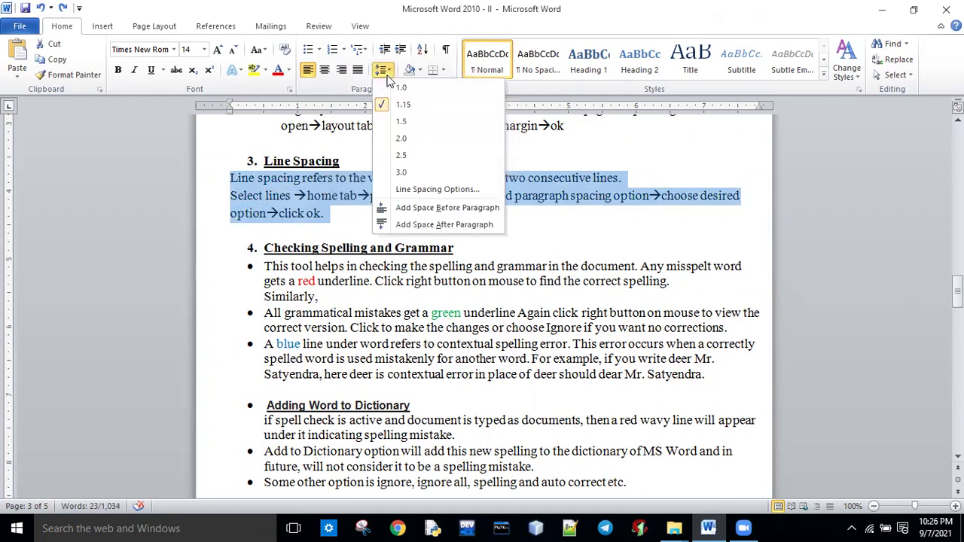
click(397, 91)
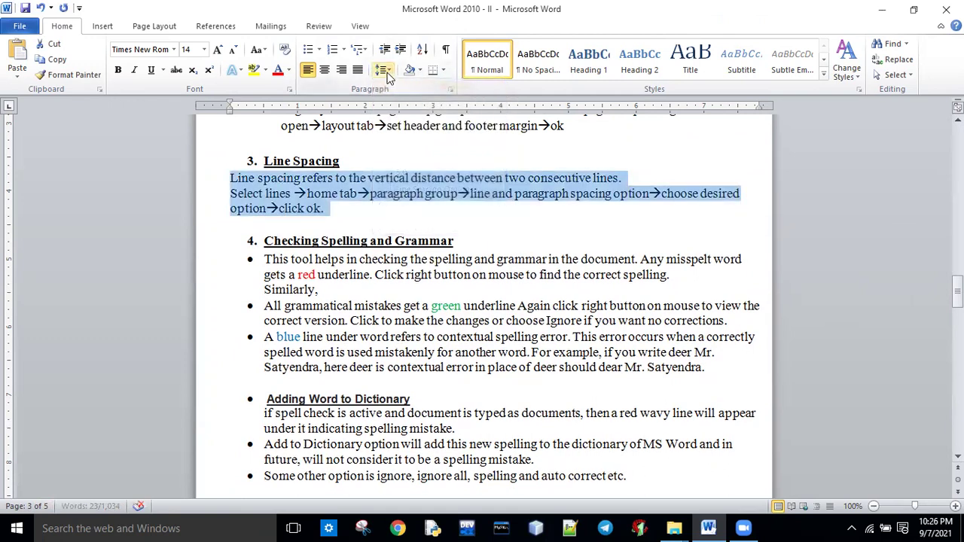
click(387, 74)
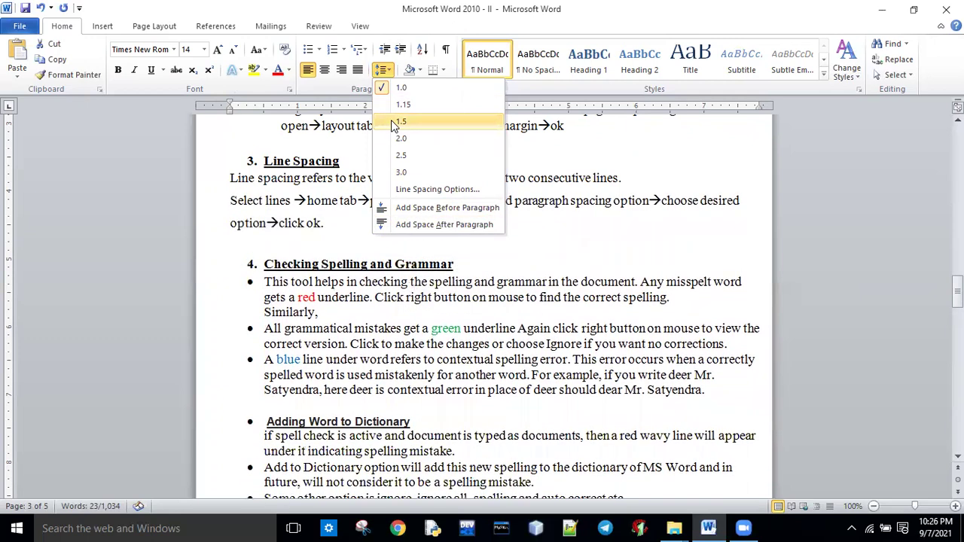
click(401, 106)
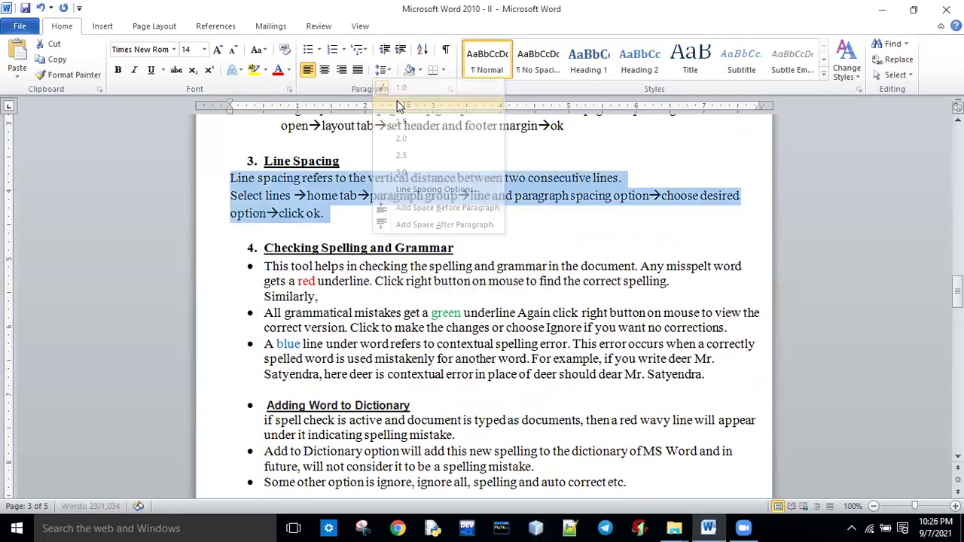
click(370, 230)
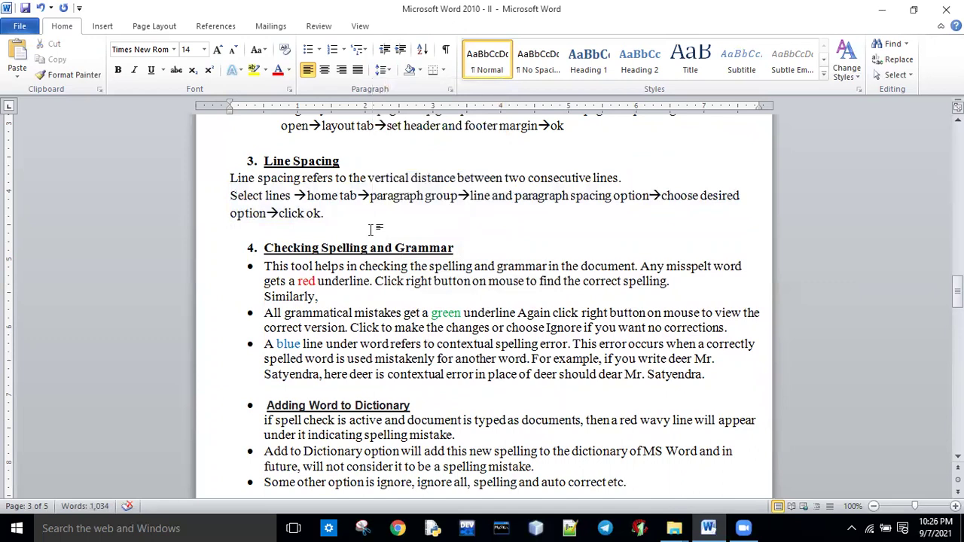
Add an 's' to 'spelling' in the first bullet and accept the suggested 'spellings'.
drag(957, 294, 958, 299)
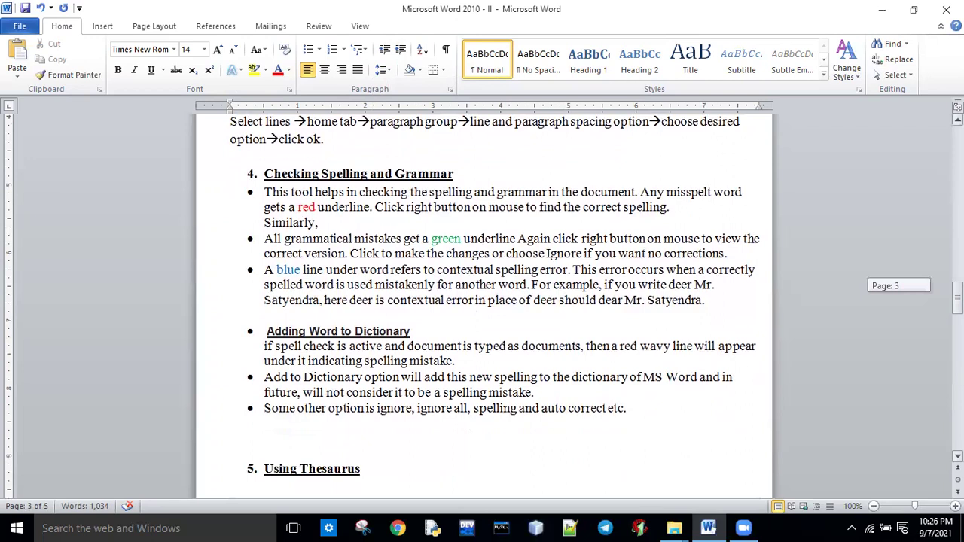
drag(265, 174, 449, 175)
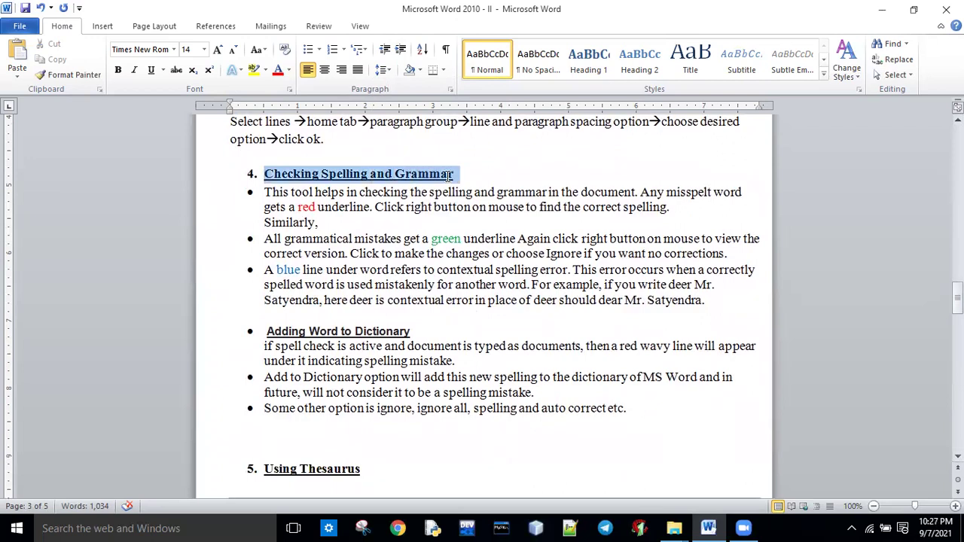
click(380, 254)
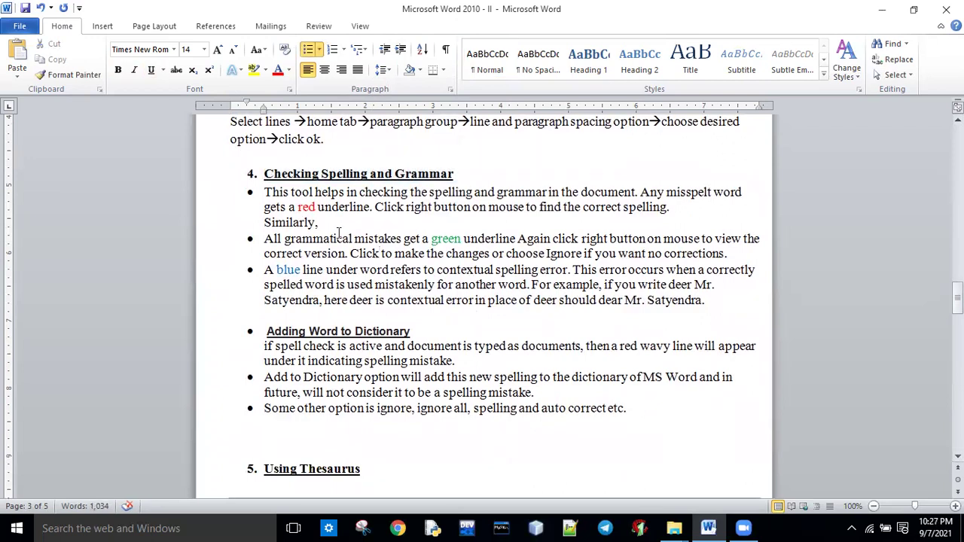
drag(266, 197, 753, 189)
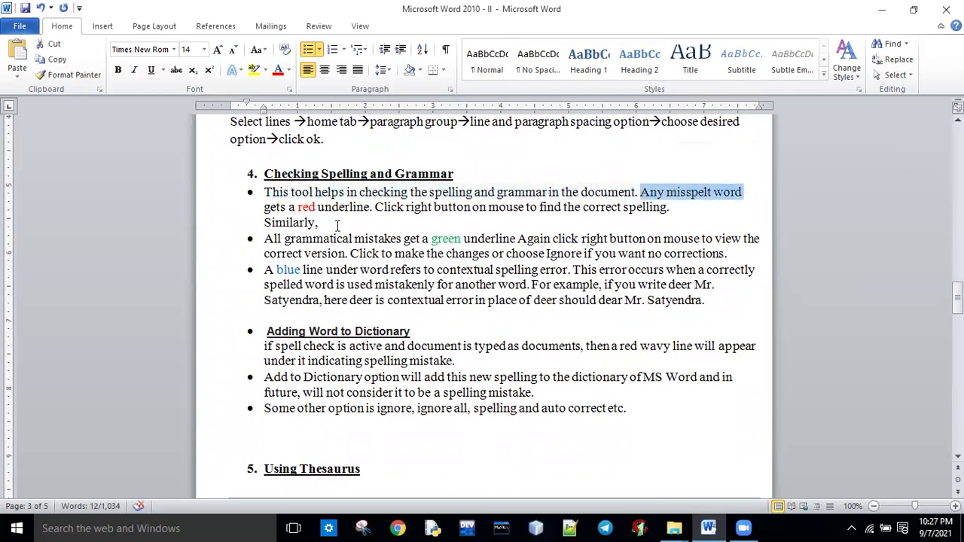
drag(262, 208, 351, 208)
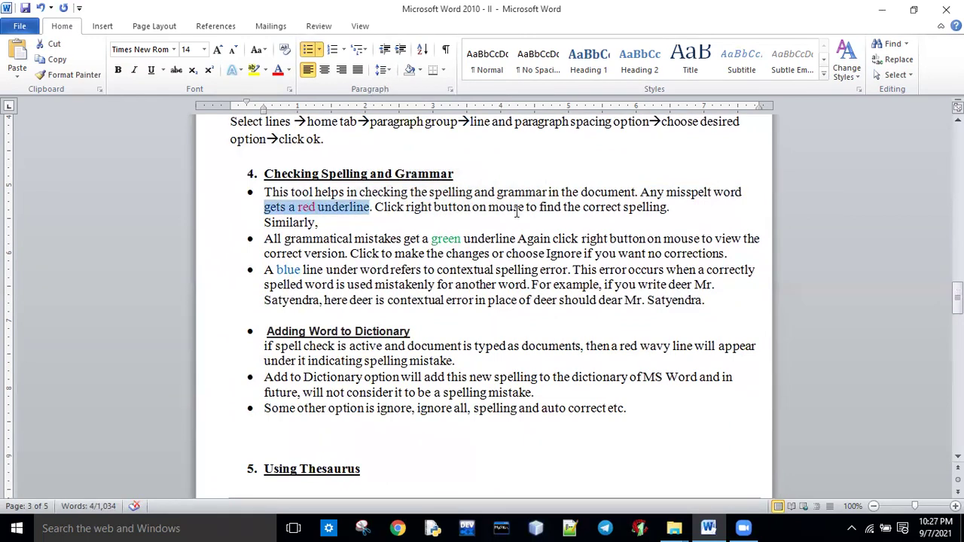
click(670, 207)
text(ss)
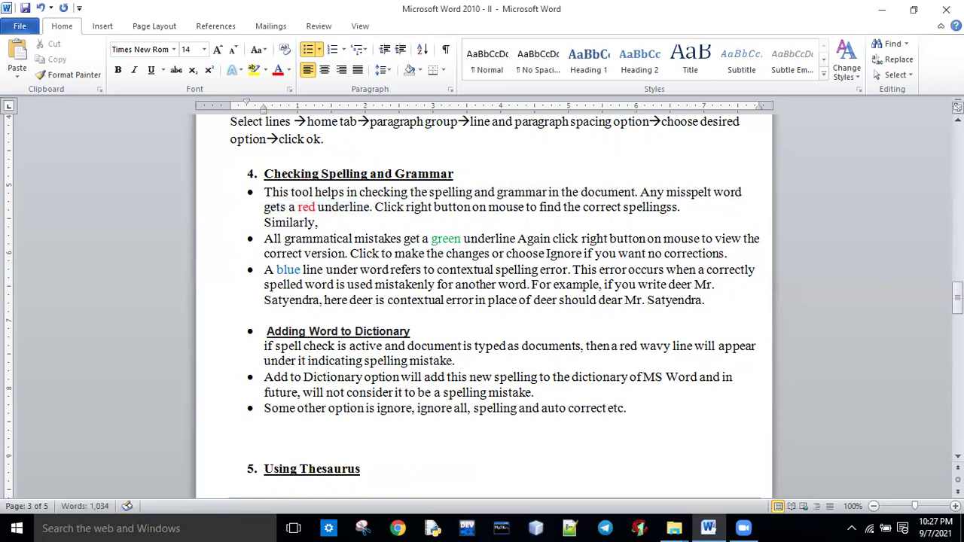
right_click(646, 207)
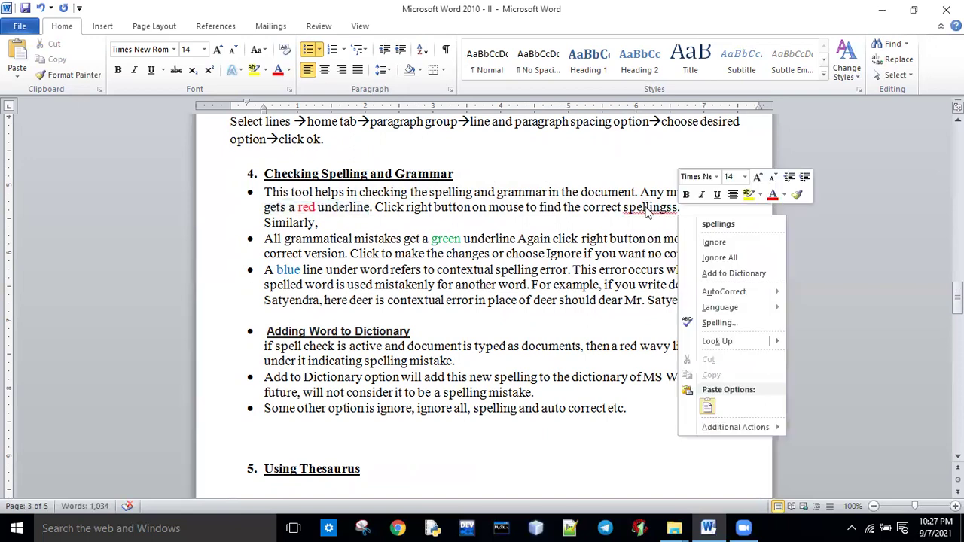
click(719, 225)
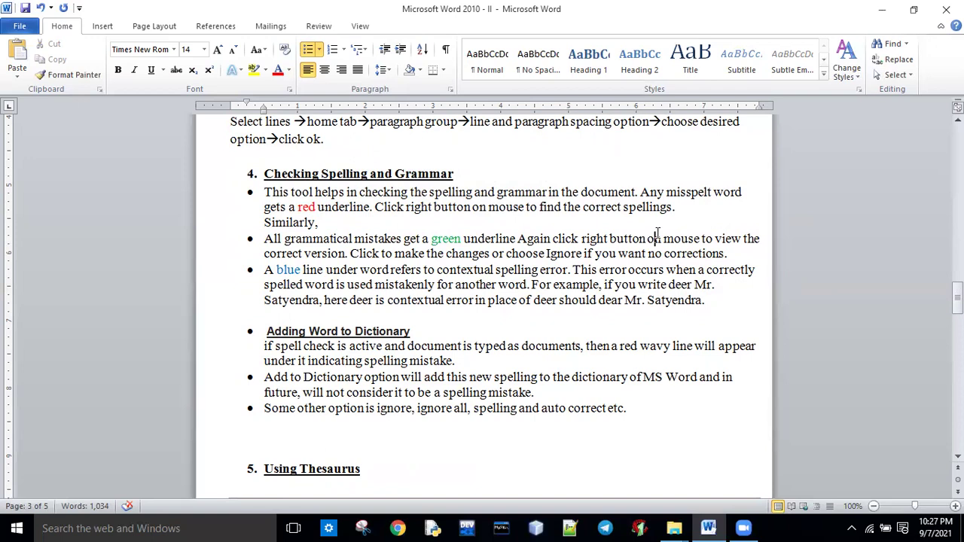
Replace the capital A of 'All' with lowercase 'a' in the grammatical-mistakes bullet.
click(642, 207)
click(268, 242)
key(BackSpace)
text(a)
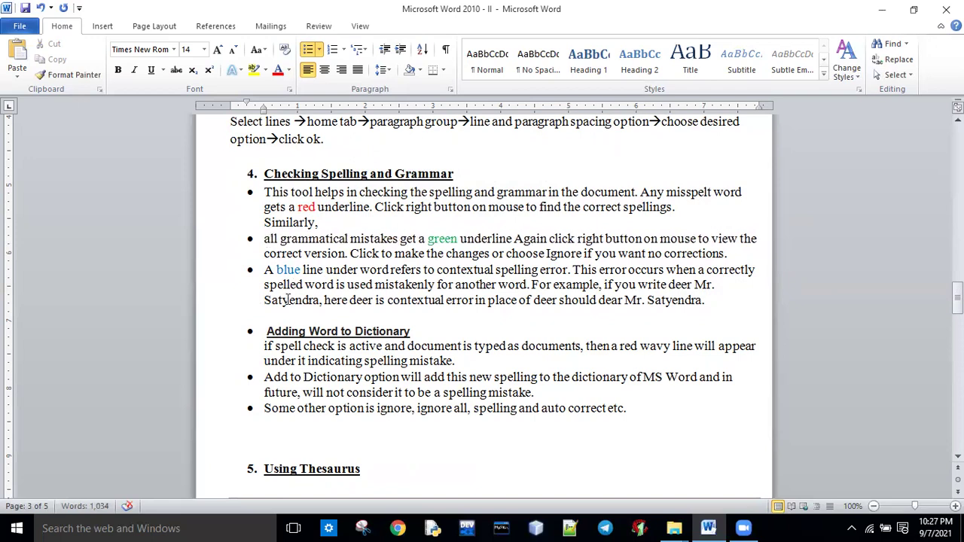
Accept Word's capitalised 'All' suggestion, then change it back to lowercase 'all'.
right_click(270, 241)
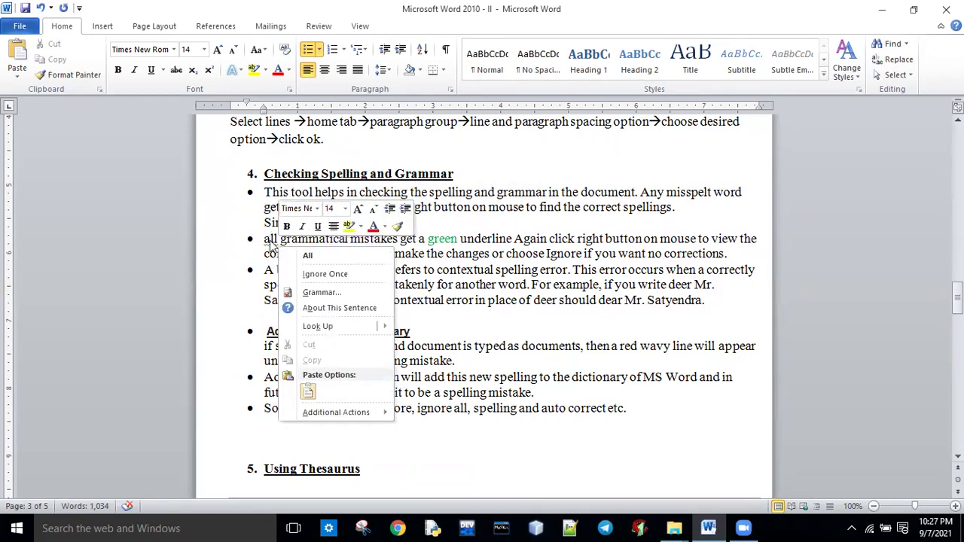
click(325, 253)
click(416, 312)
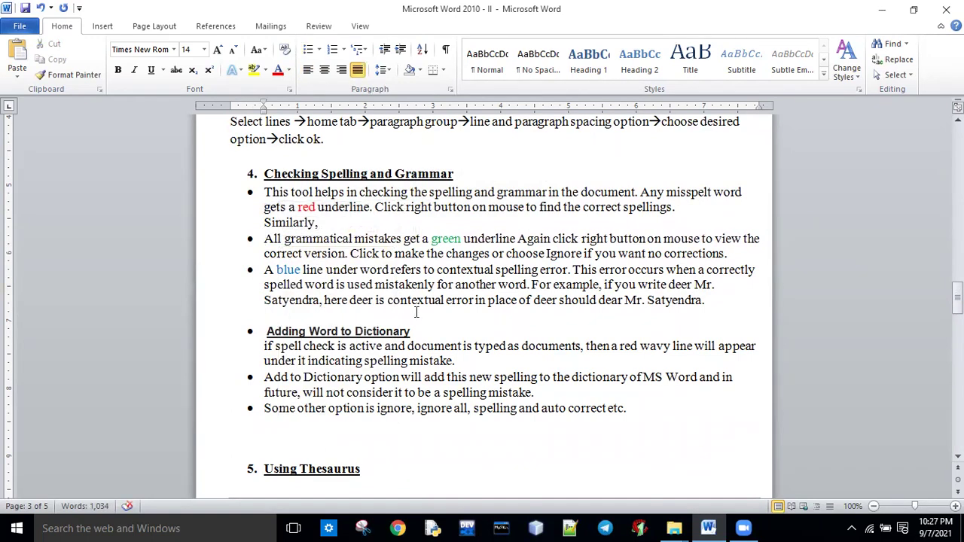
click(272, 240)
key(BackSpace)
text(a)
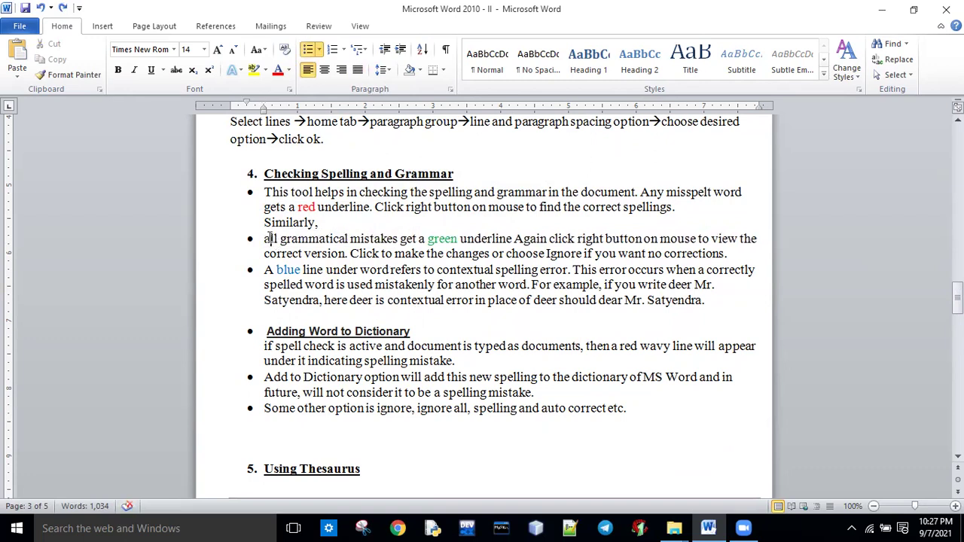
View the grammar explanation for the 'all' sentence, then accept the capitalised 'All' again.
triple_click(268, 240)
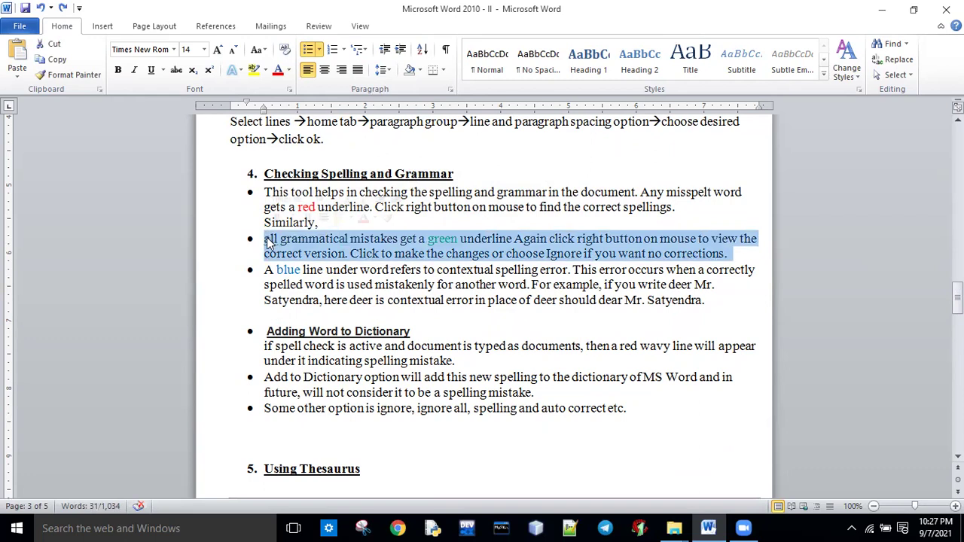
click(268, 241)
right_click(268, 241)
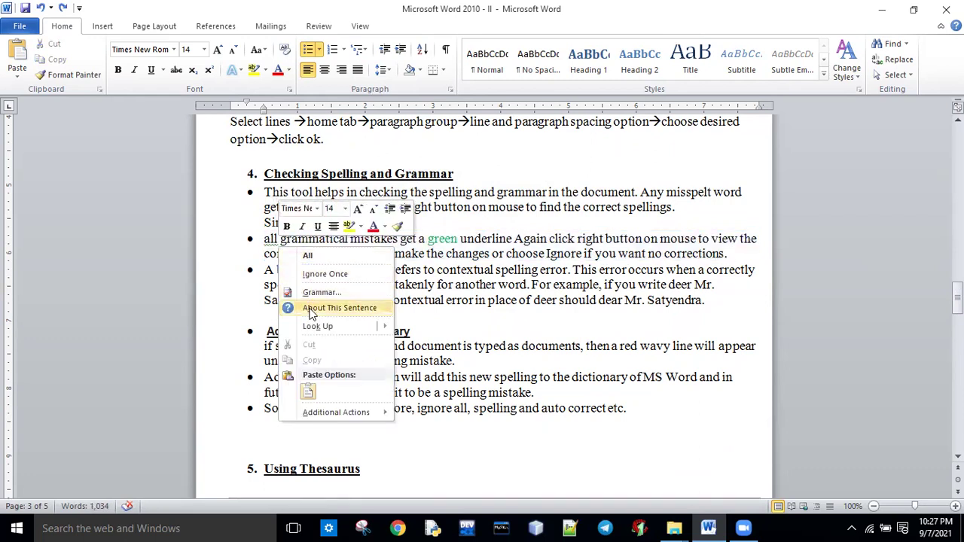
key(Escape)
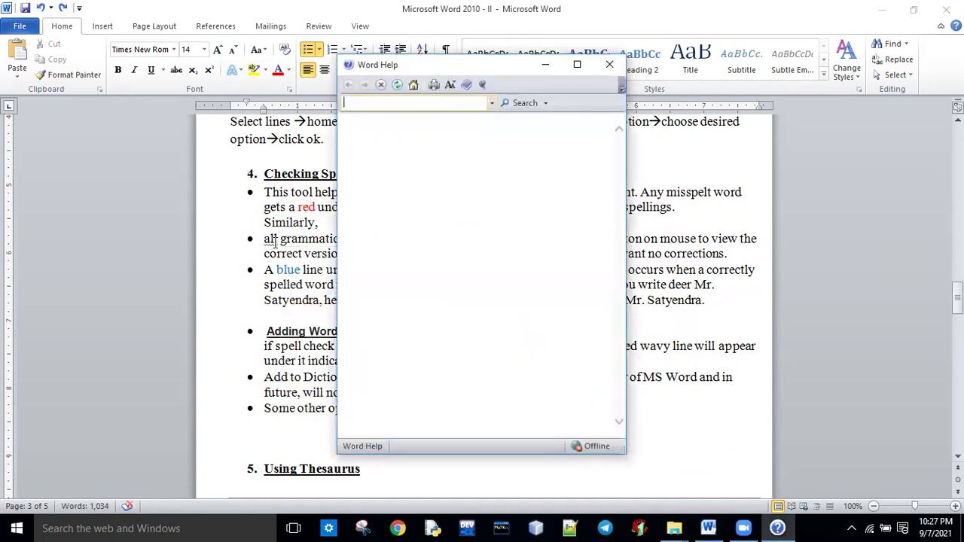
click(609, 67)
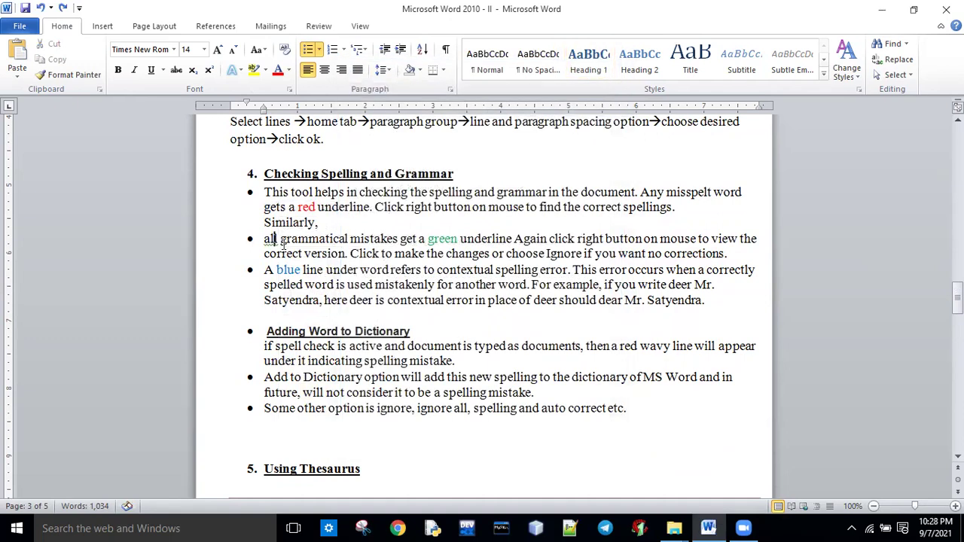
right_click(274, 239)
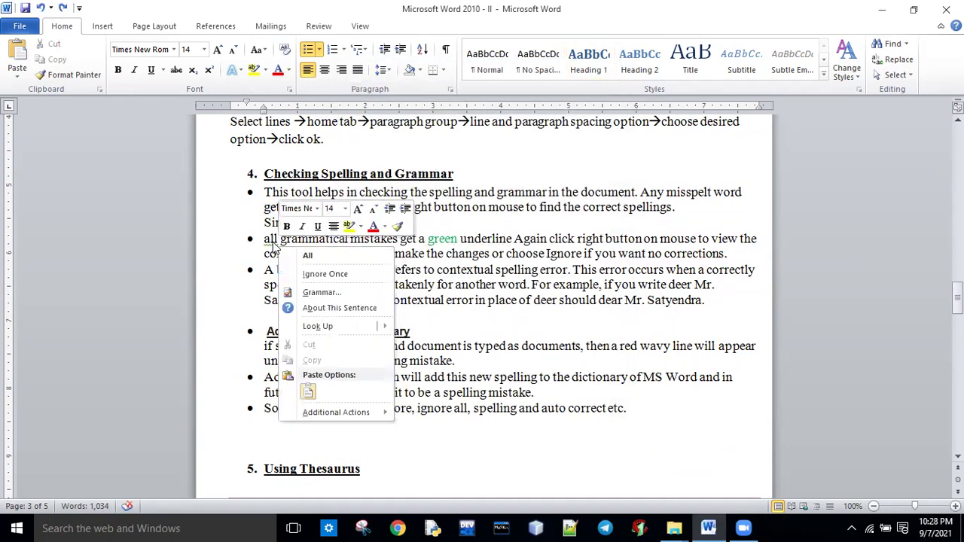
click(316, 258)
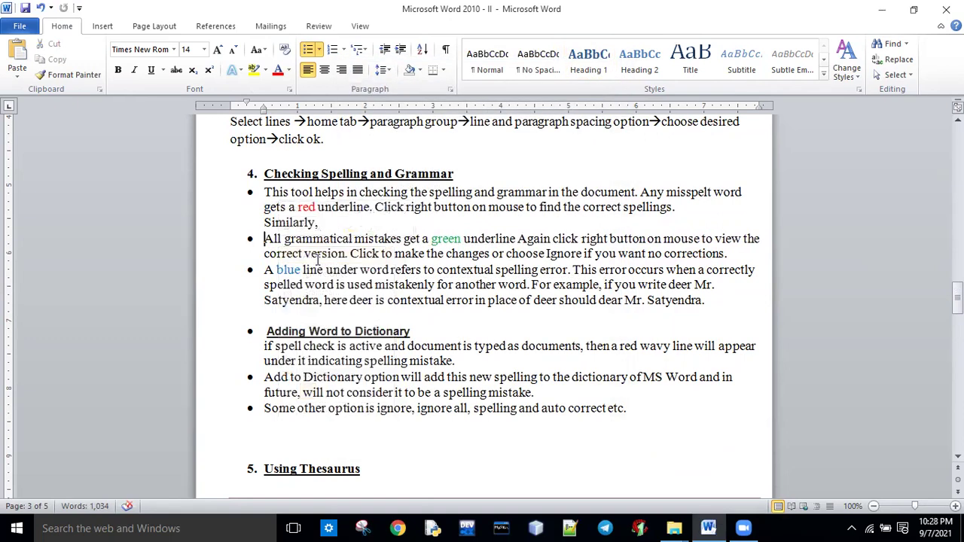
Browse the Insert, Page Layout and References tabs, ending on Review.
click(102, 27)
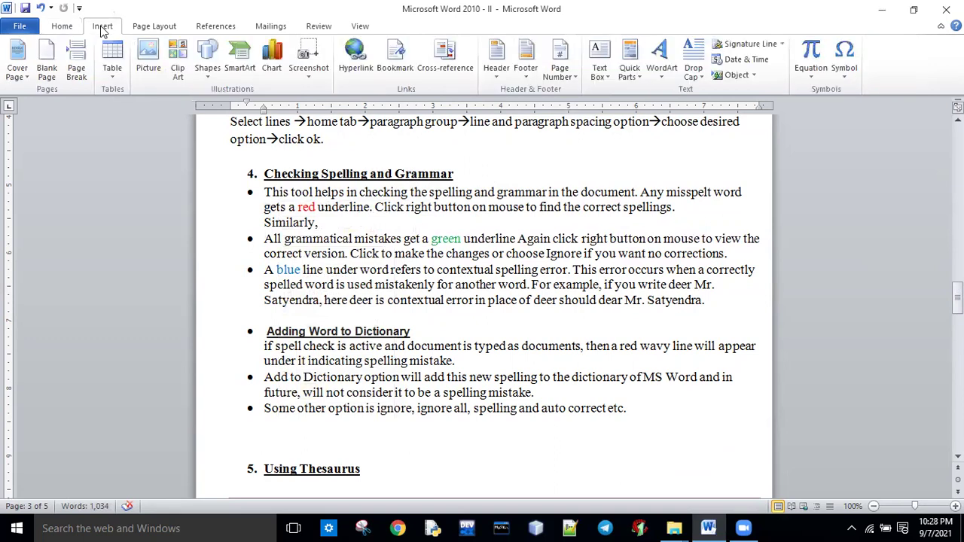
click(153, 27)
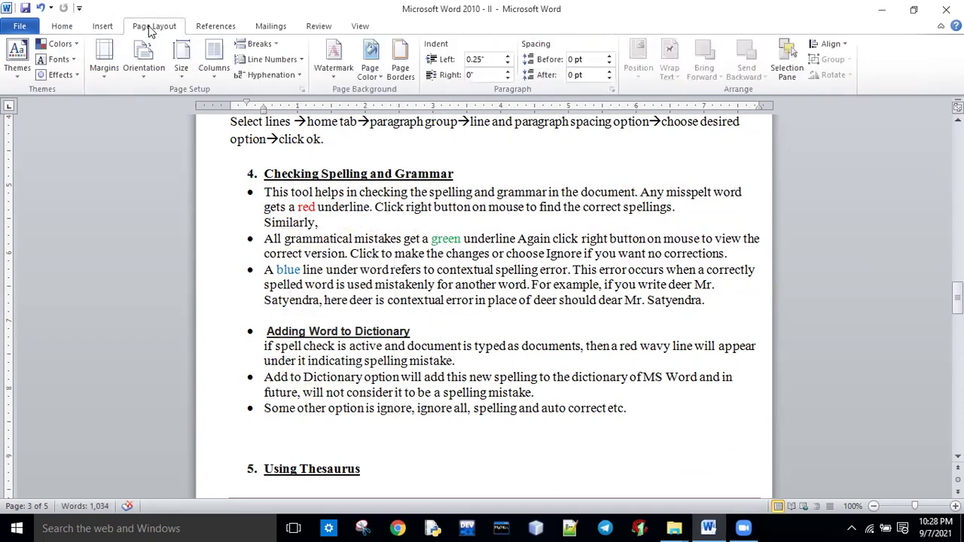
click(216, 27)
click(303, 27)
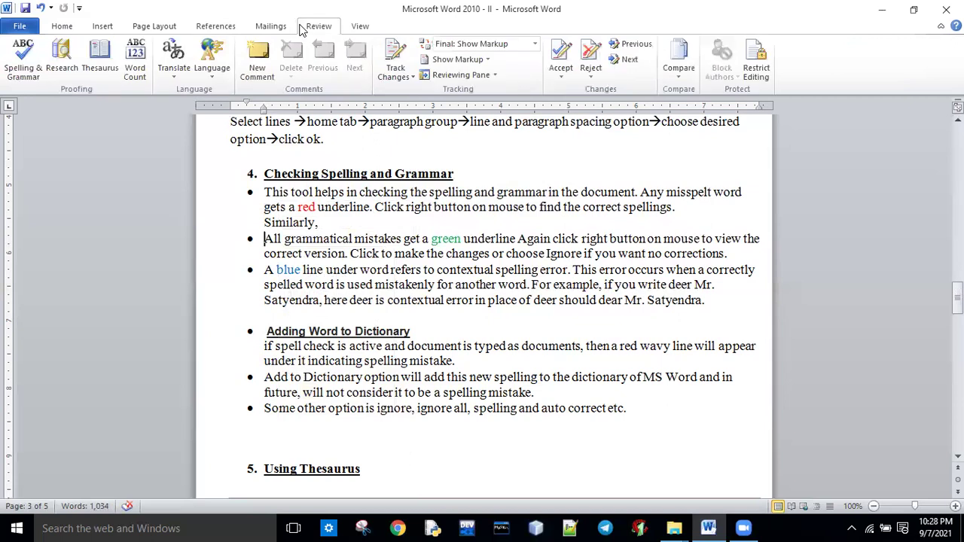
Make 'all' lowercase again and start a full Spelling & Grammar check.
click(265, 239)
key(Delete)
text(a)
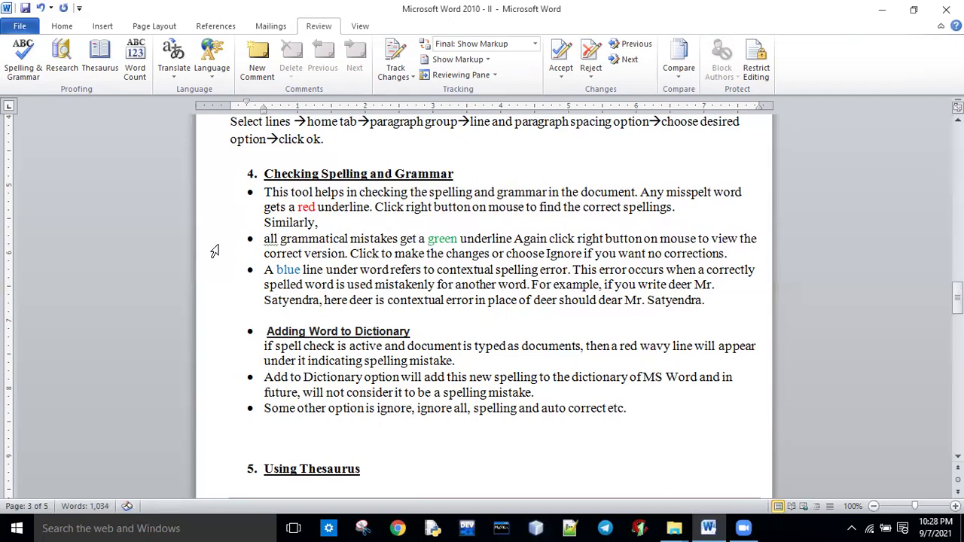
click(24, 81)
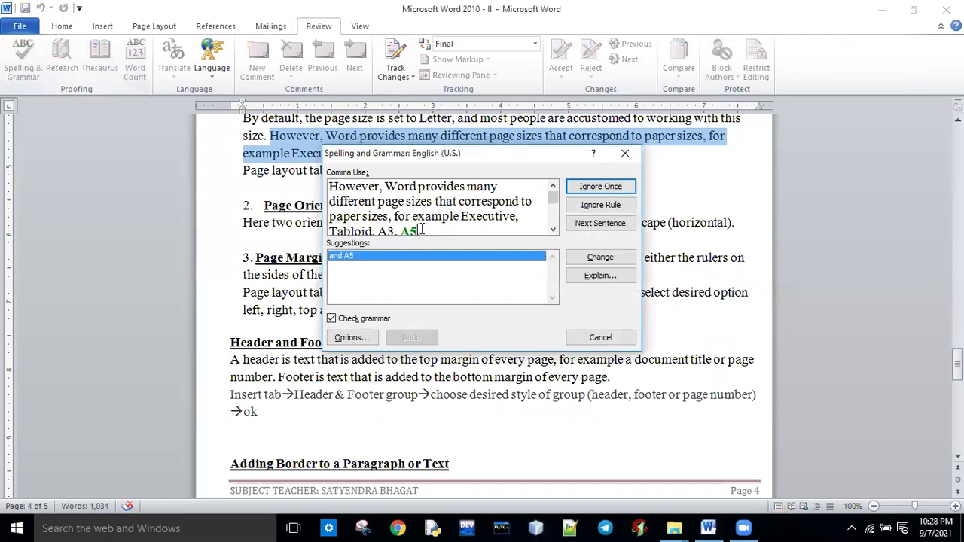
Change Ctrl+P to Ctrl+S, ignore the spacing issue once, close the check, then undo.
click(553, 205)
drag(554, 210, 554, 198)
click(591, 224)
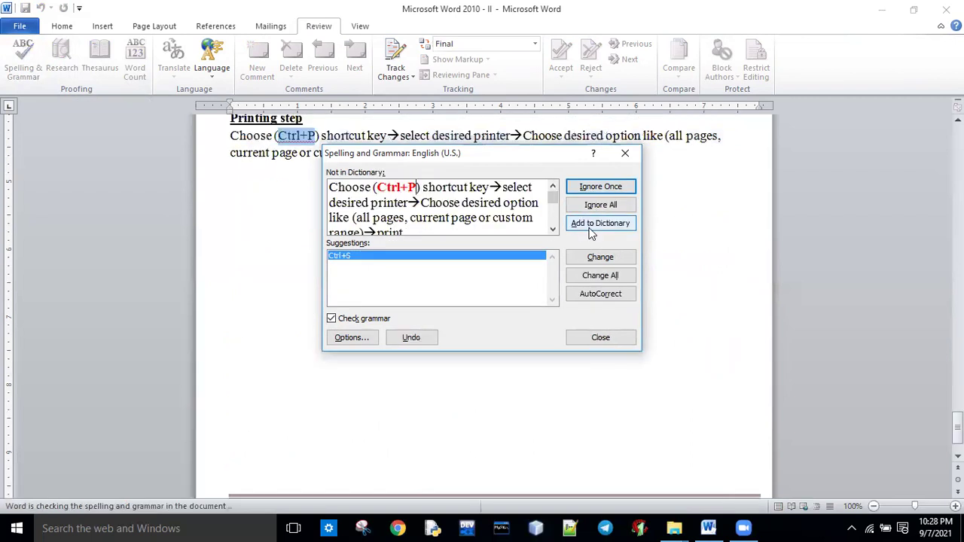
click(593, 257)
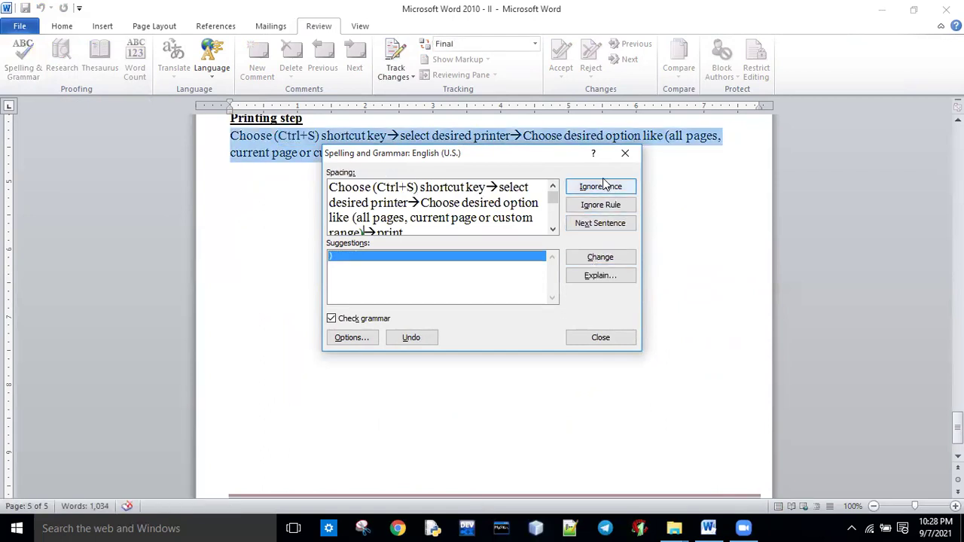
click(578, 226)
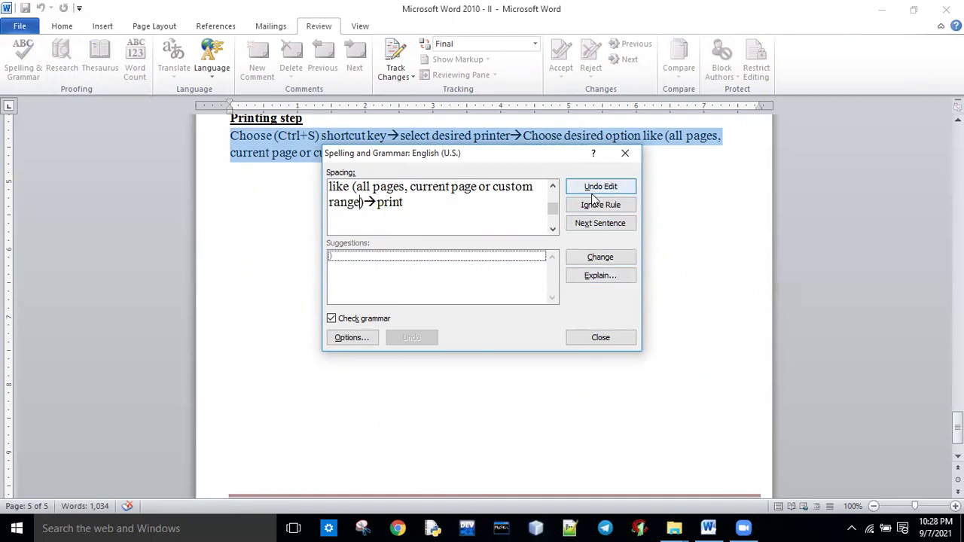
click(603, 338)
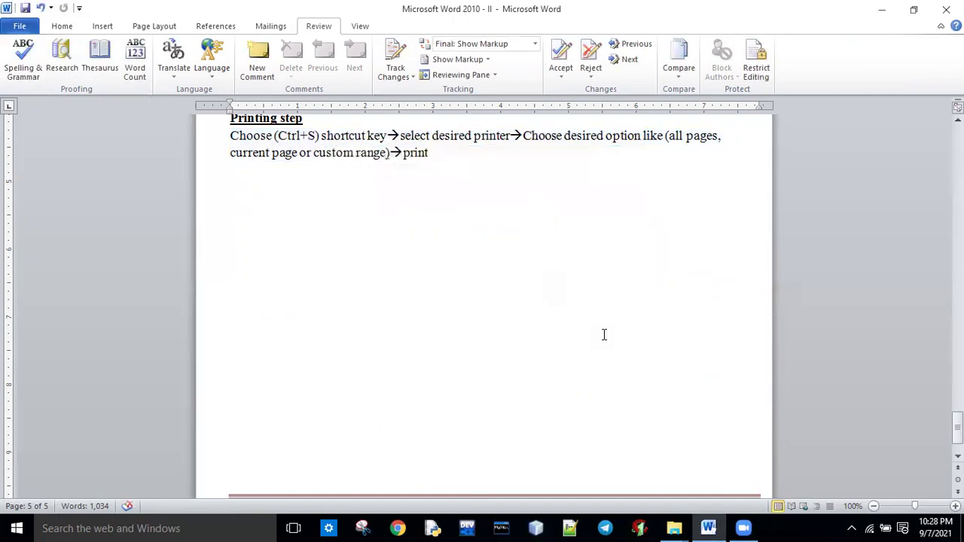
key(ctrl+z)
key(ctrl+z)
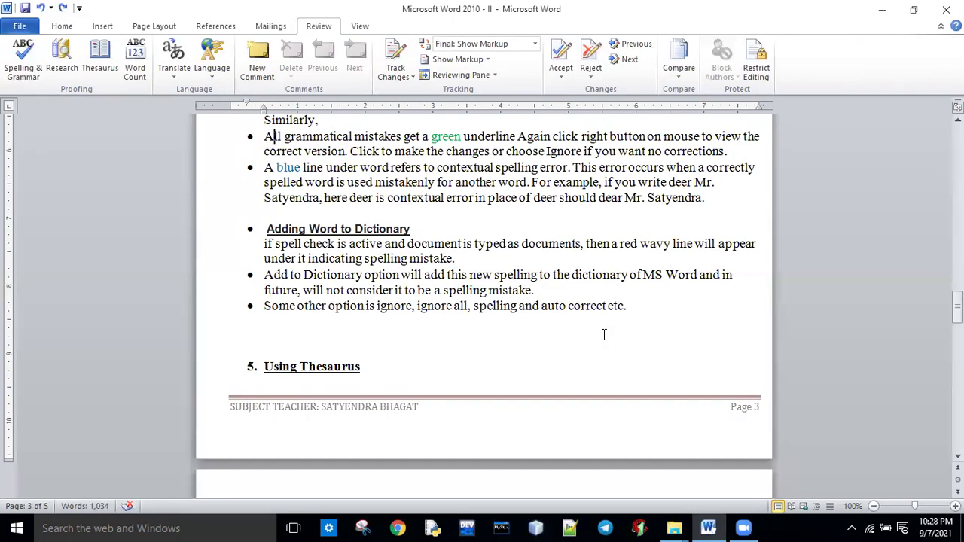
scroll(874, 271, up, 3)
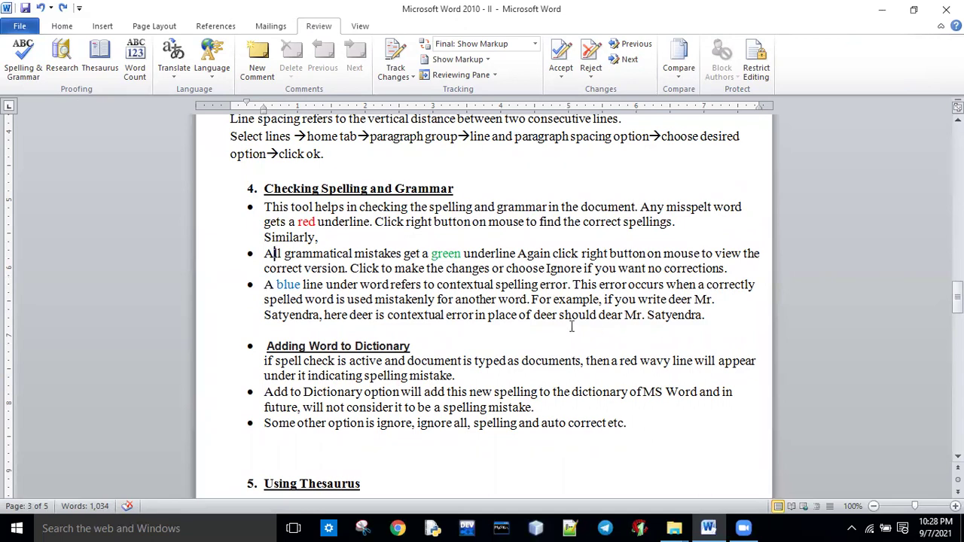
drag(534, 315, 557, 316)
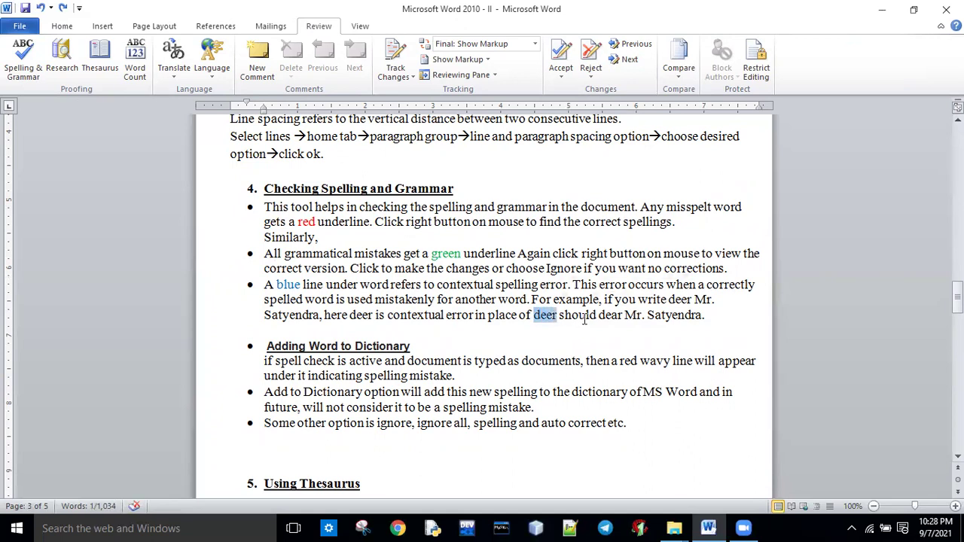
double_click(600, 316)
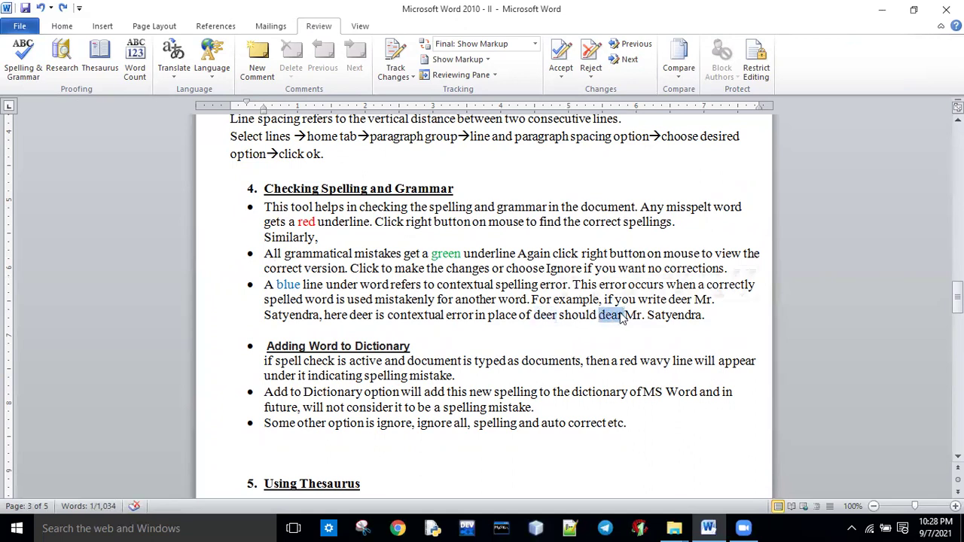
click(543, 316)
drag(557, 316, 534, 319)
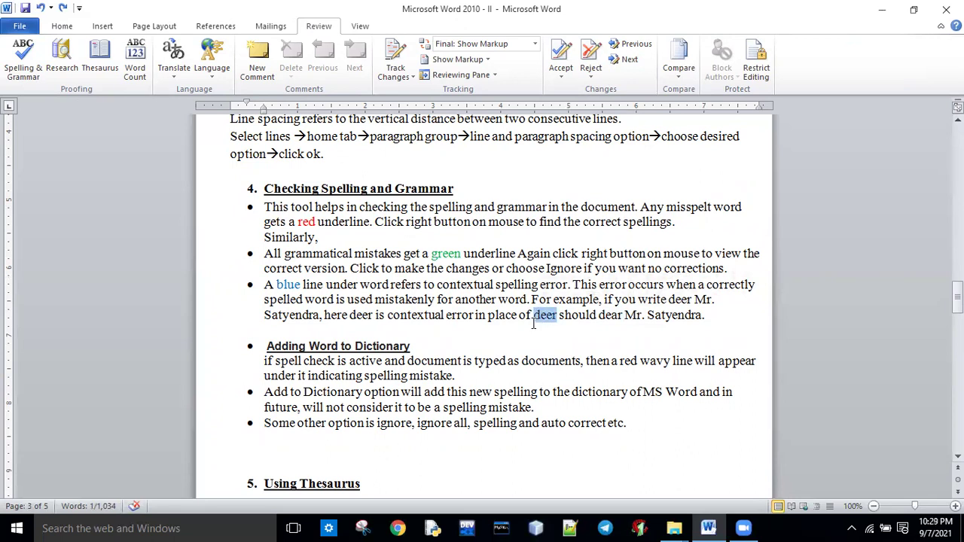
click(718, 315)
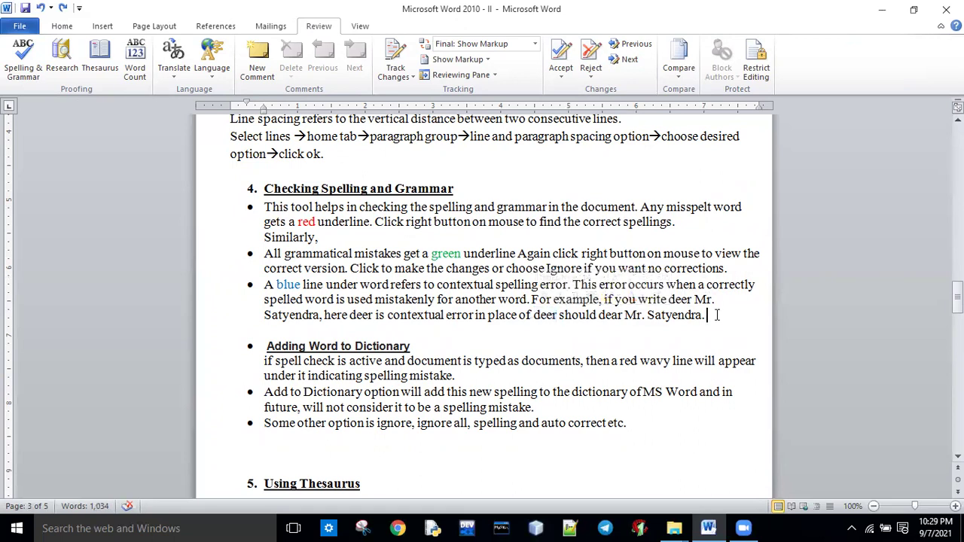
key(Return)
text(dee)
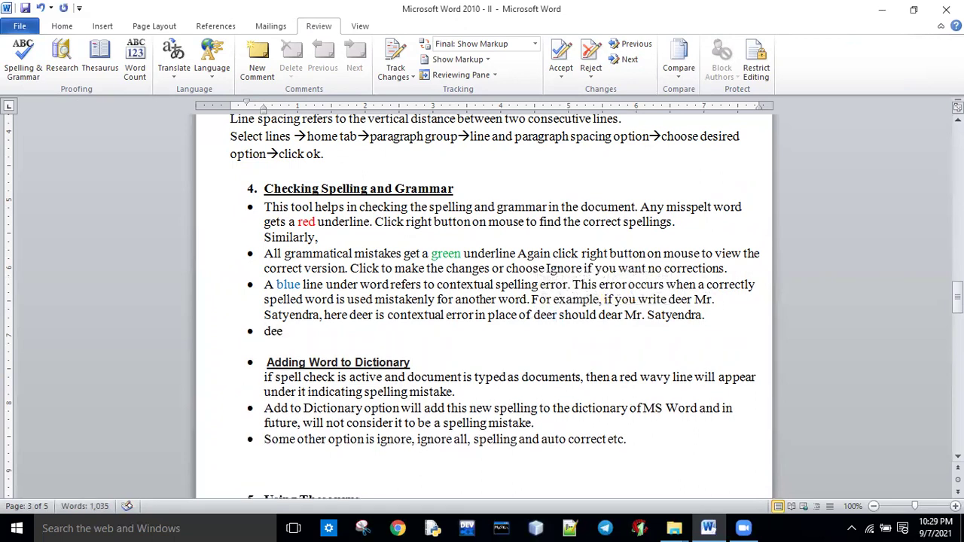
text(r m)
key(BackSpace)
text(Mr bhagat)
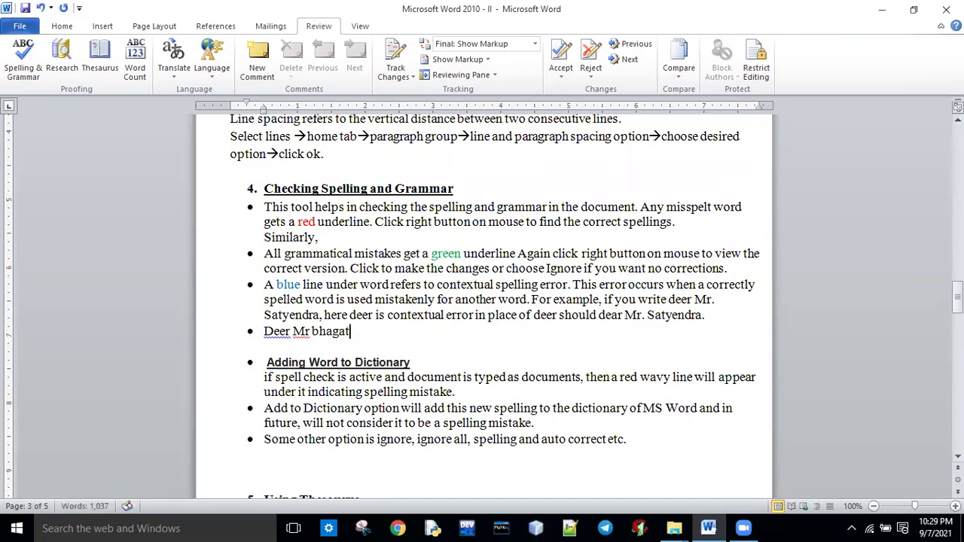
click(496, 434)
right_click(277, 332)
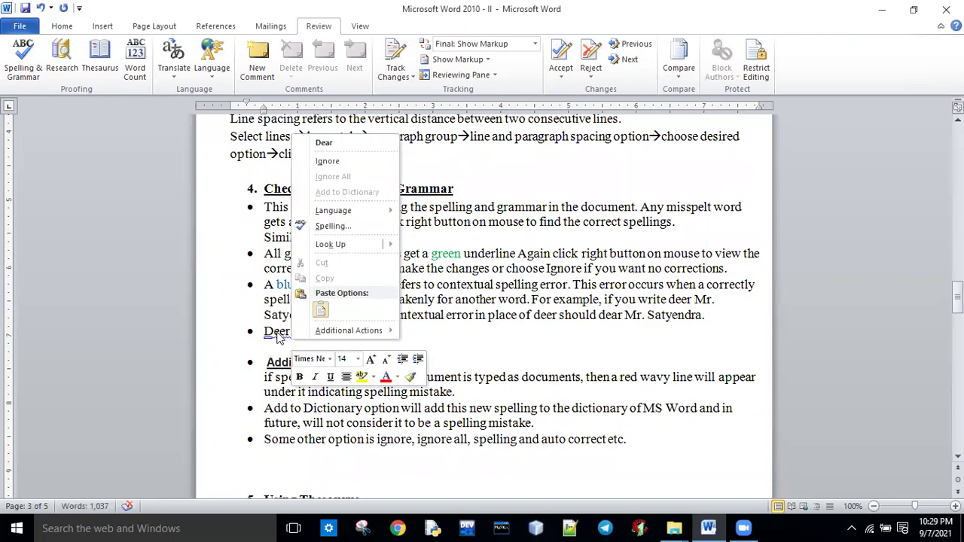
click(332, 142)
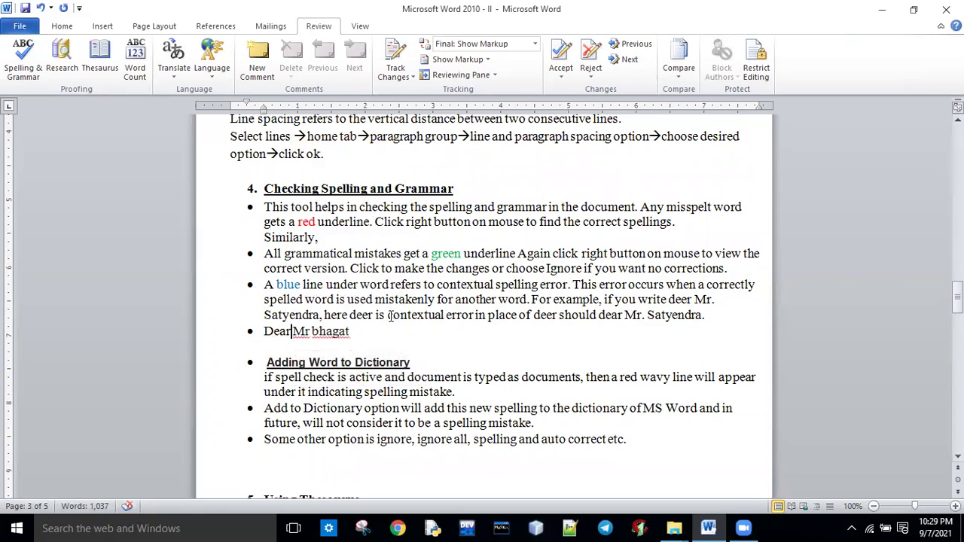
click(318, 331)
key(BackSpace)
text(B)
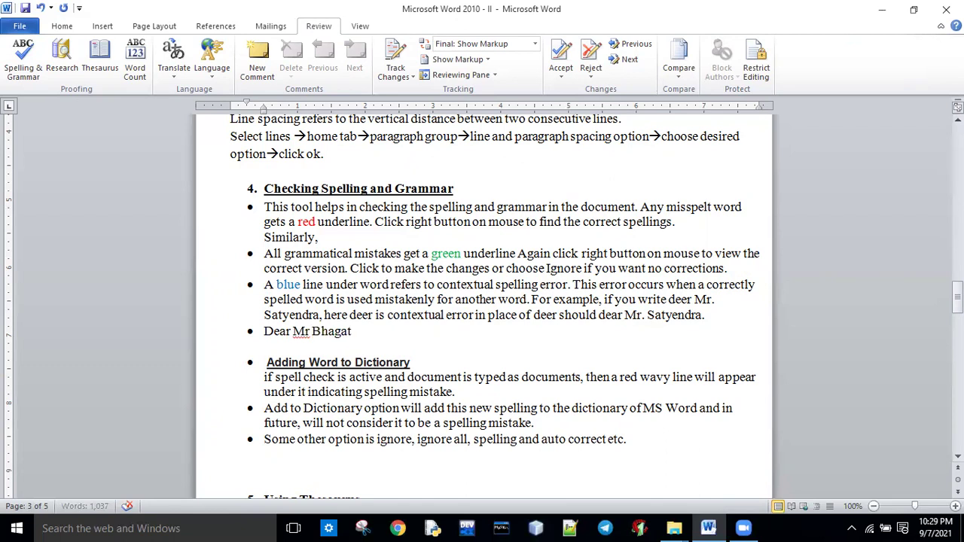
right_click(300, 332)
click(337, 80)
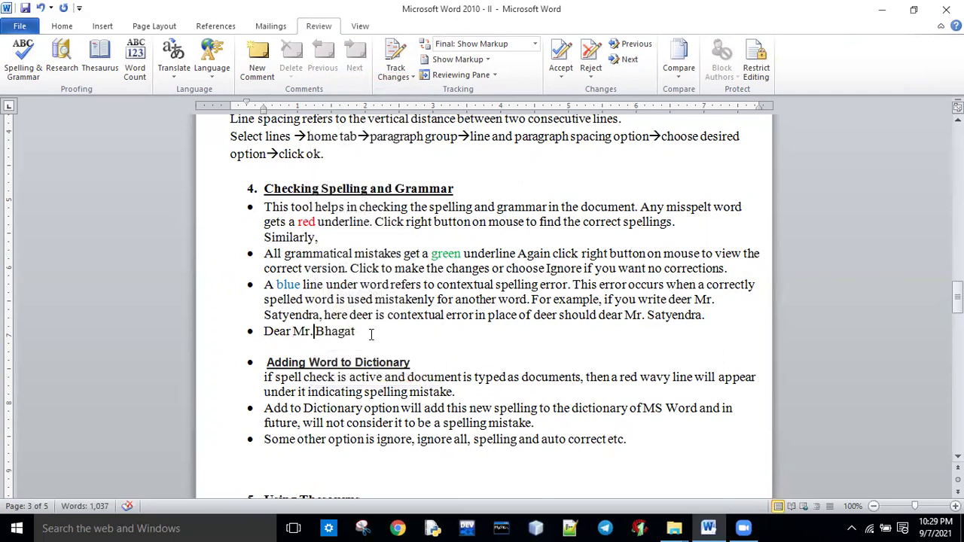
drag(371, 335, 265, 335)
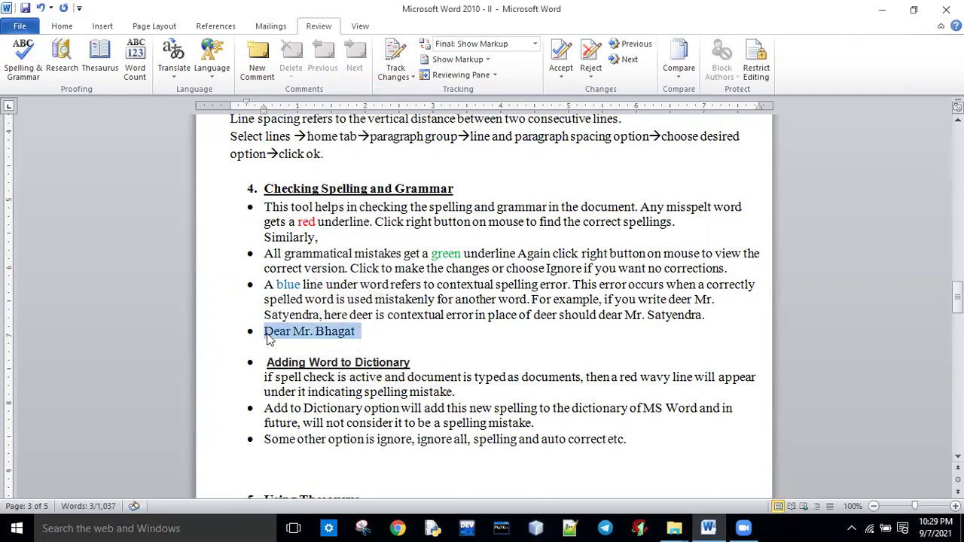
key(Delete)
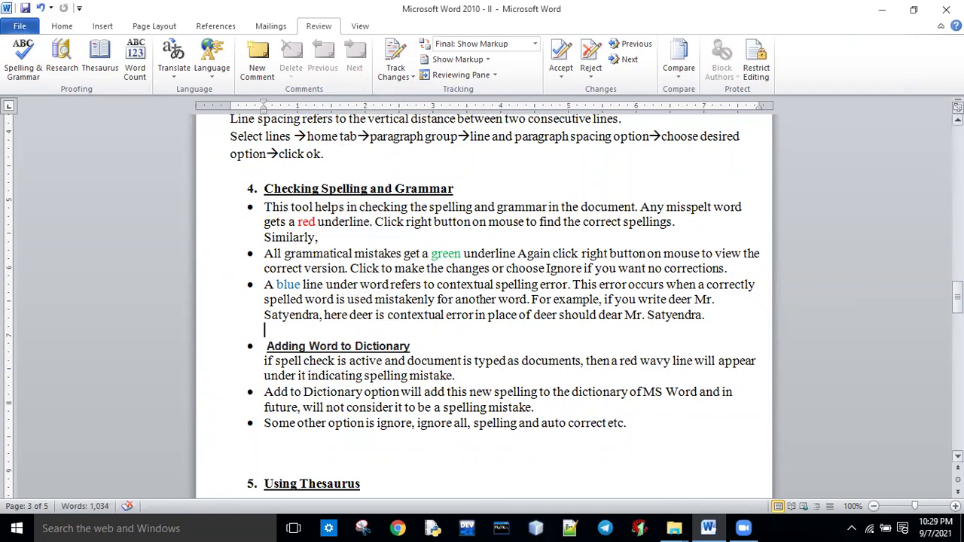
scroll(482, 301, down, 2)
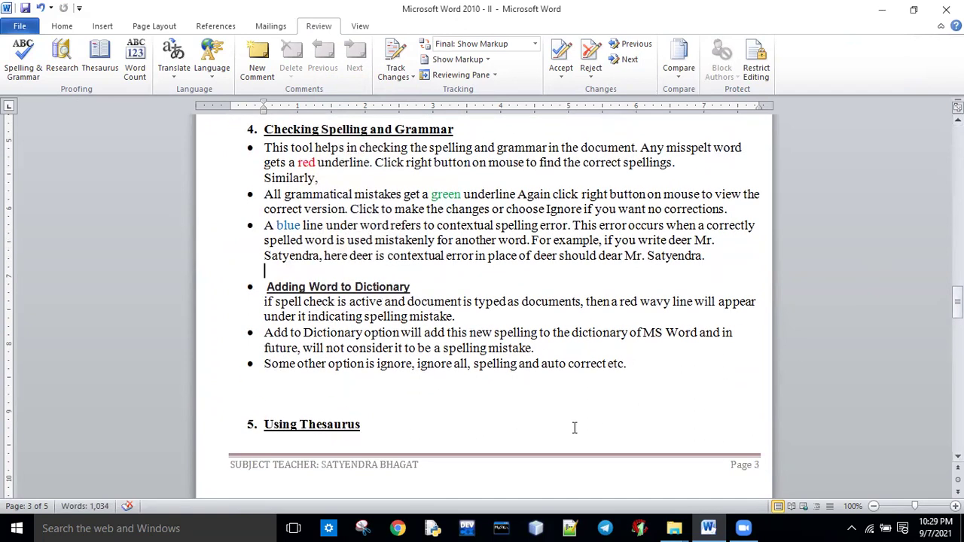
click(279, 394)
click(270, 403)
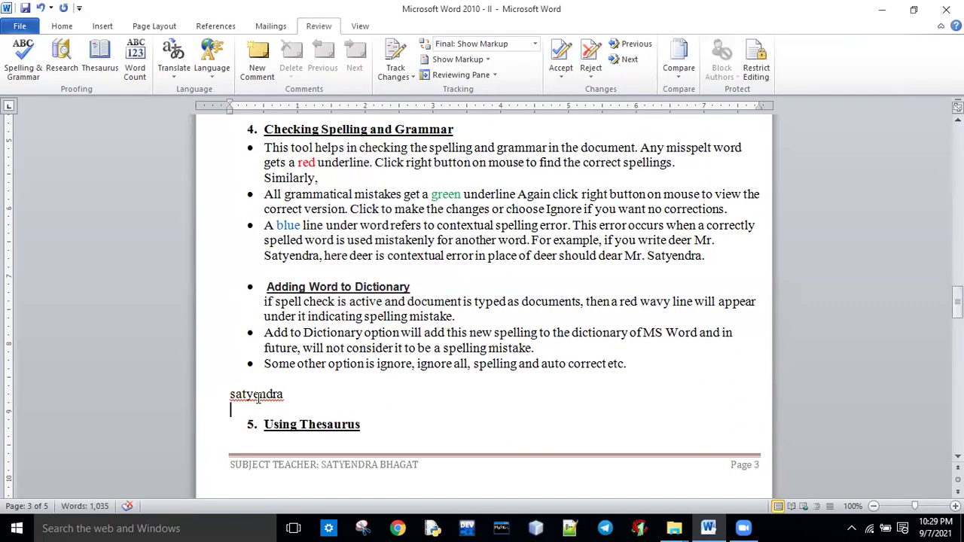
right_click(259, 397)
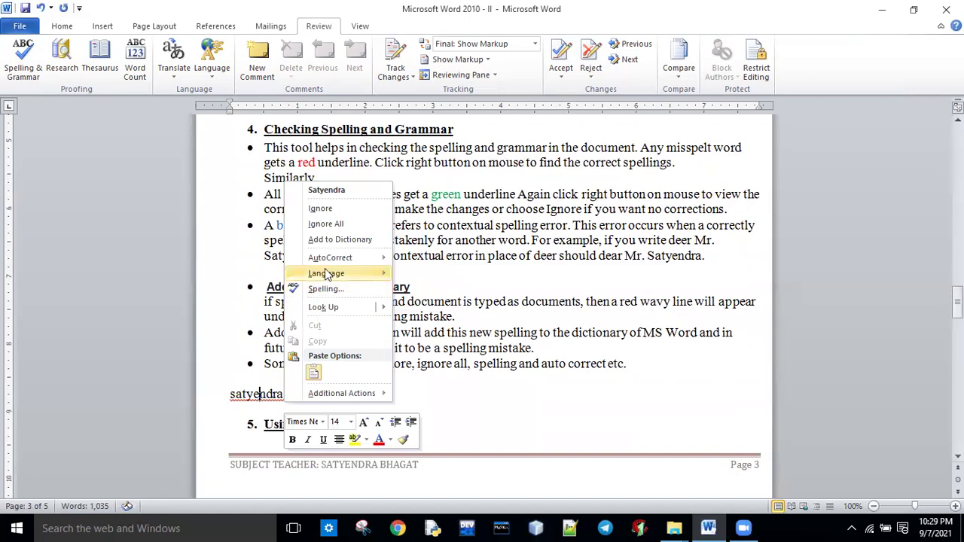
click(339, 241)
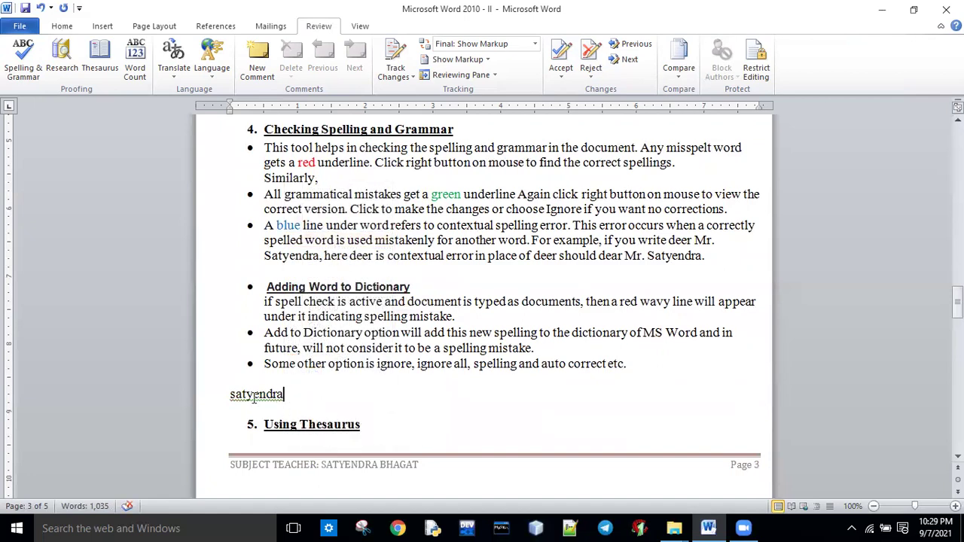
click(235, 394)
key(BackSpace)
text(S)
click(299, 397)
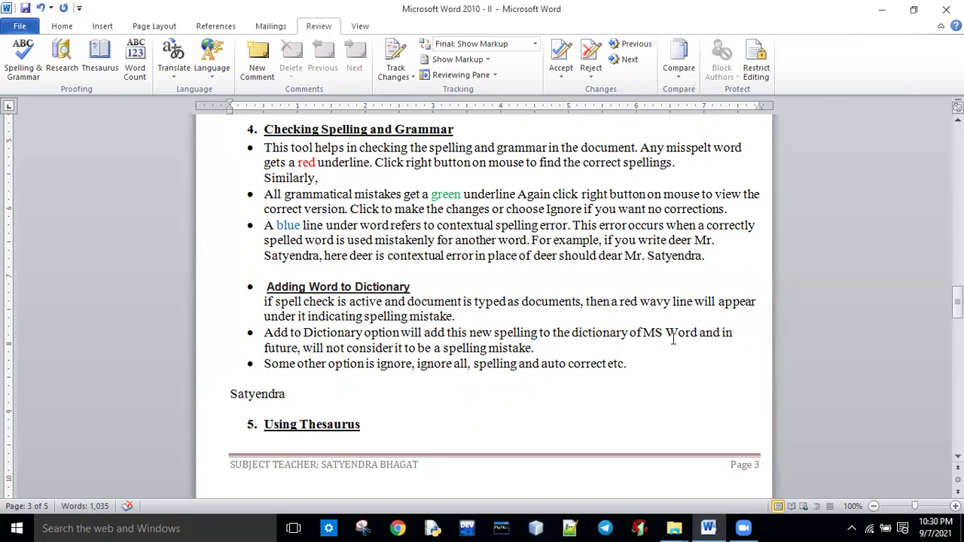
drag(304, 351, 535, 349)
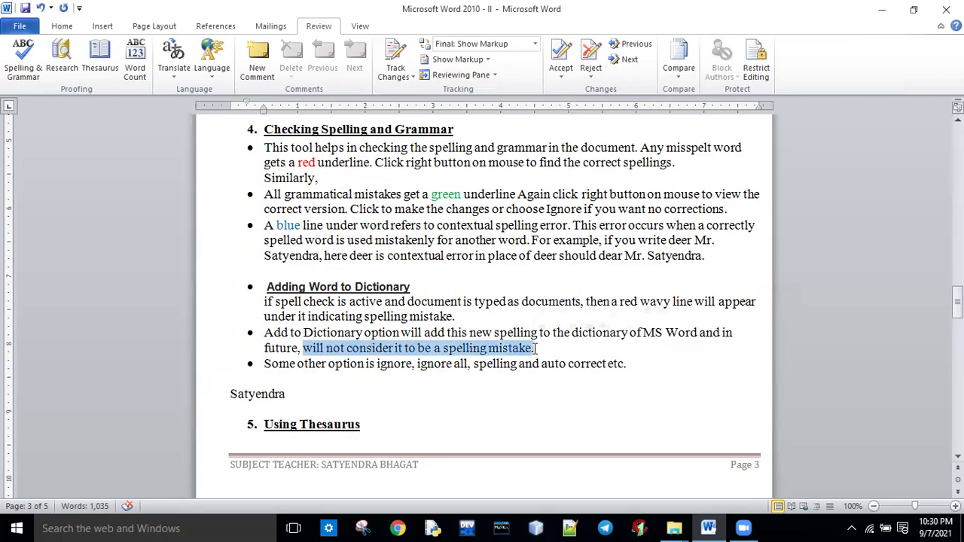
click(286, 394)
key(Down)
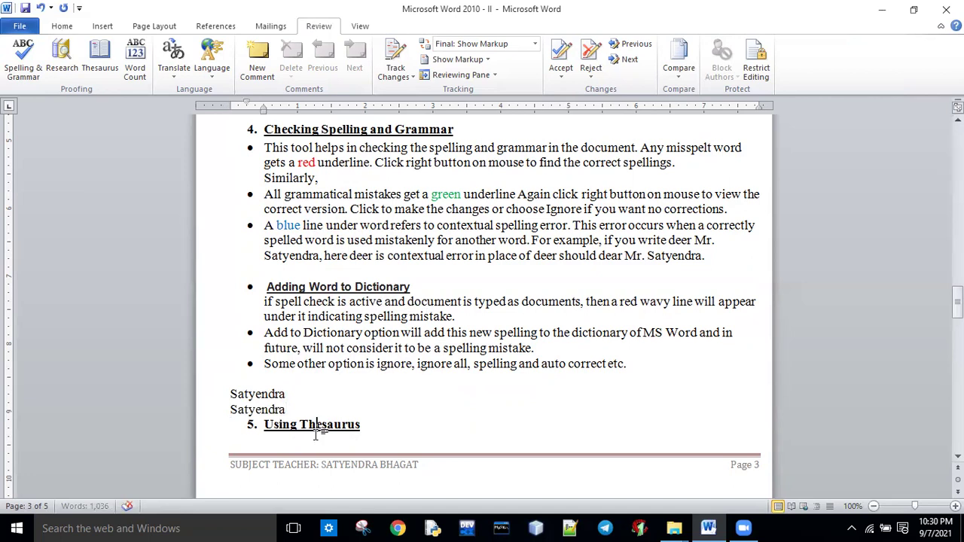
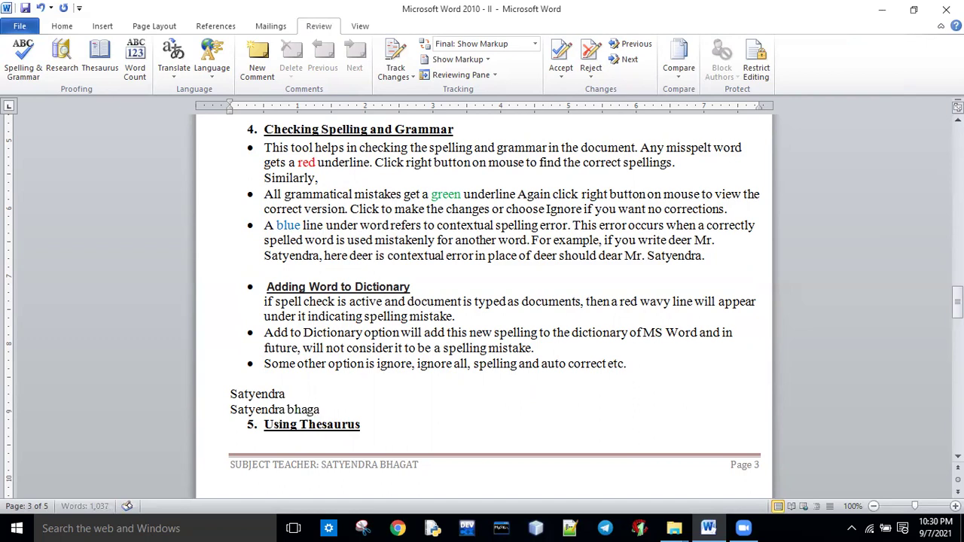
right_click(309, 411)
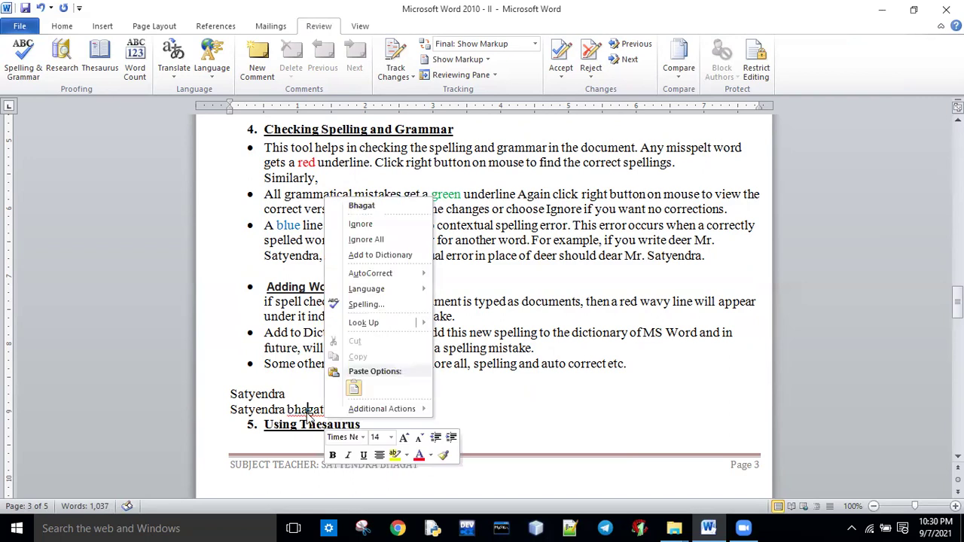
click(380, 255)
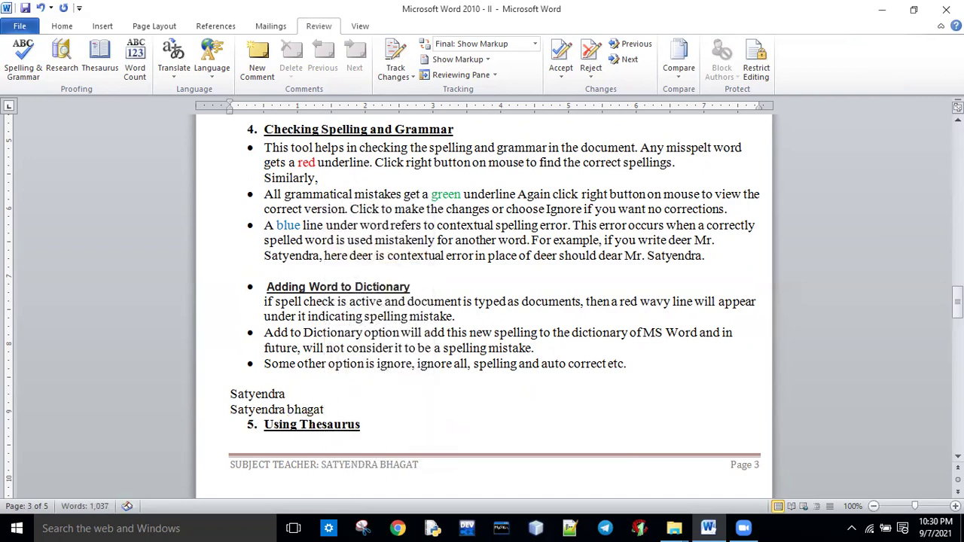
click(399, 431)
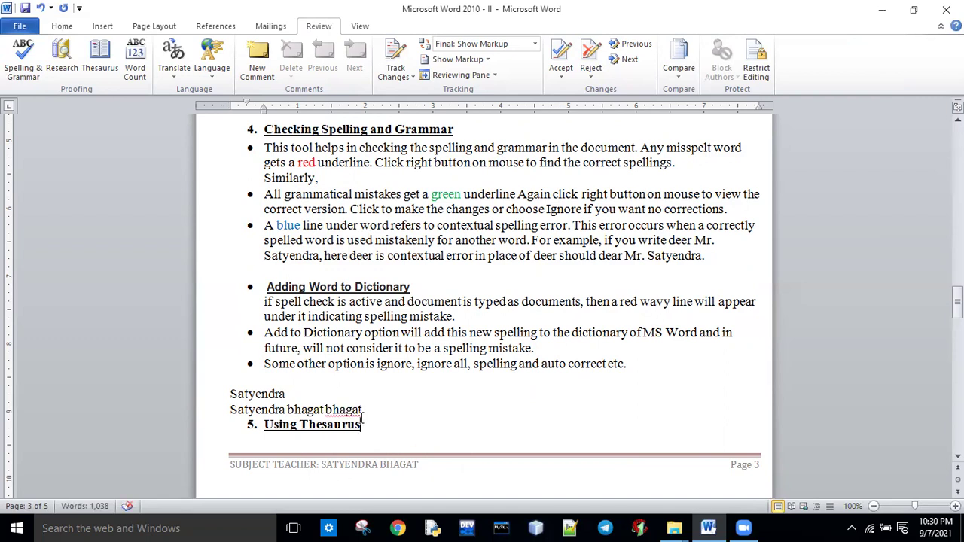
right_click(350, 413)
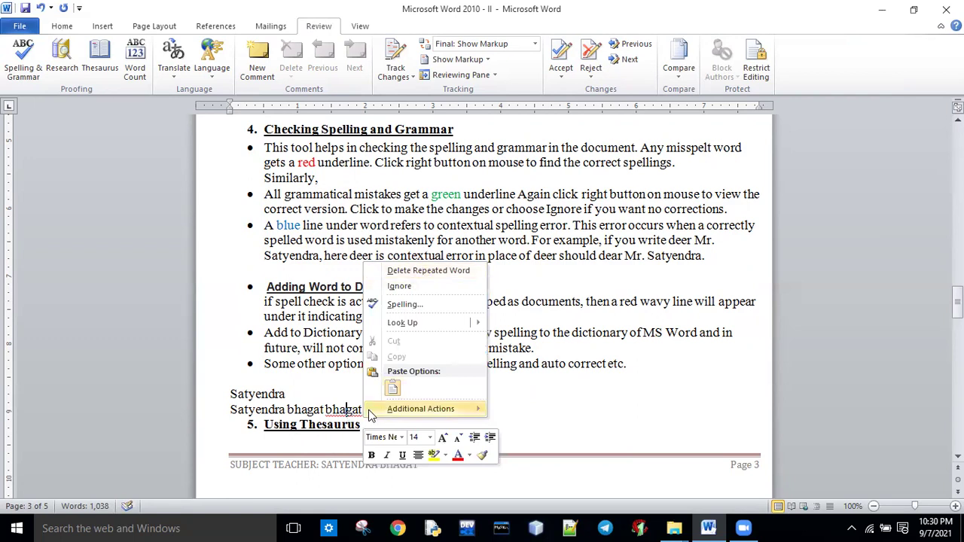
click(360, 410)
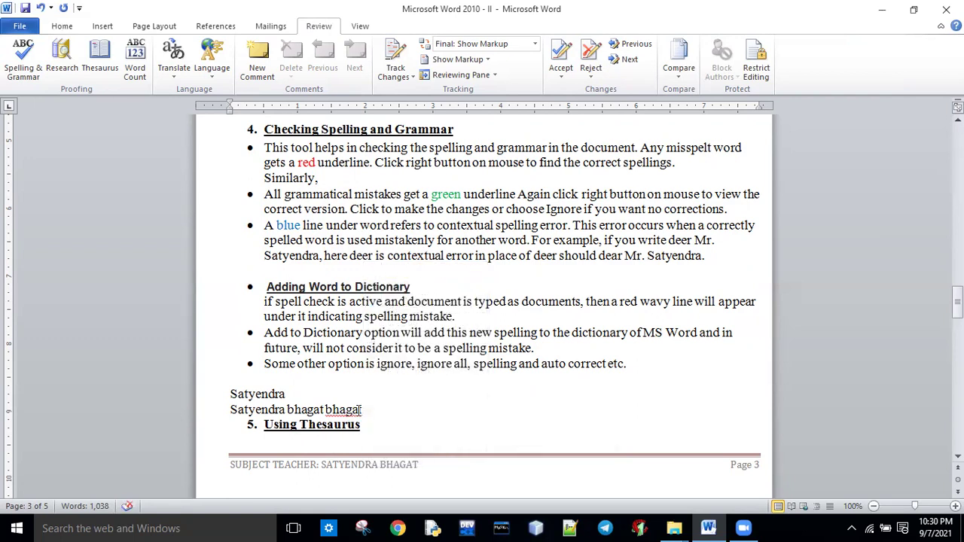
right_click(352, 409)
click(391, 268)
click(292, 443)
key(Return)
text(bhagat)
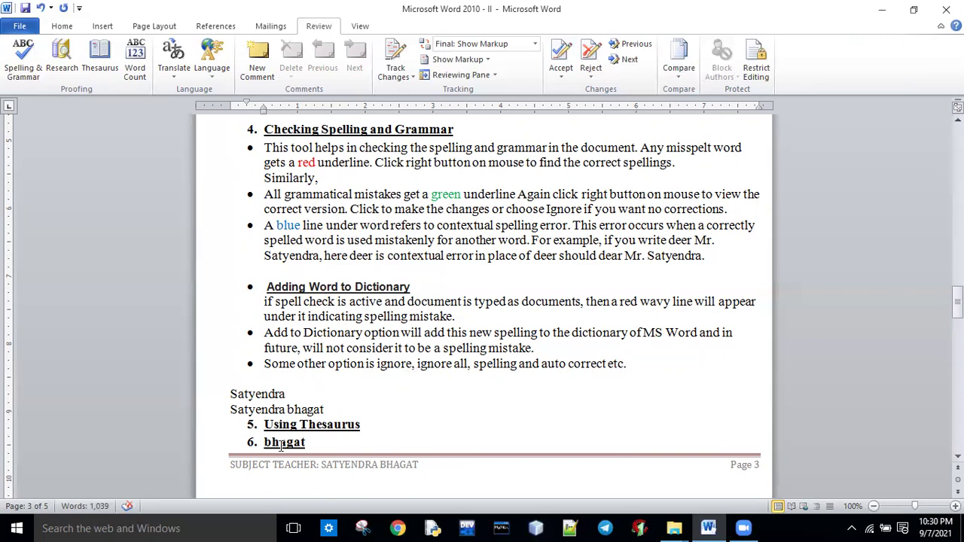
key(ctrl+z)
key(ctrl+z)
key(ctrl+z)
key(ctrl+z)
key(ctrl+z)
key(ctrl+z)
key(ctrl+z)
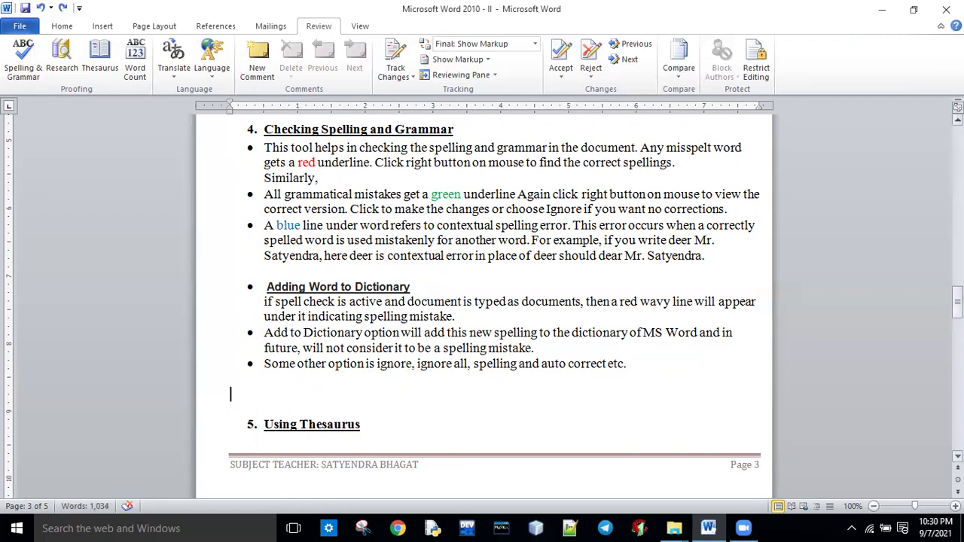
scroll(482, 301, down, 2)
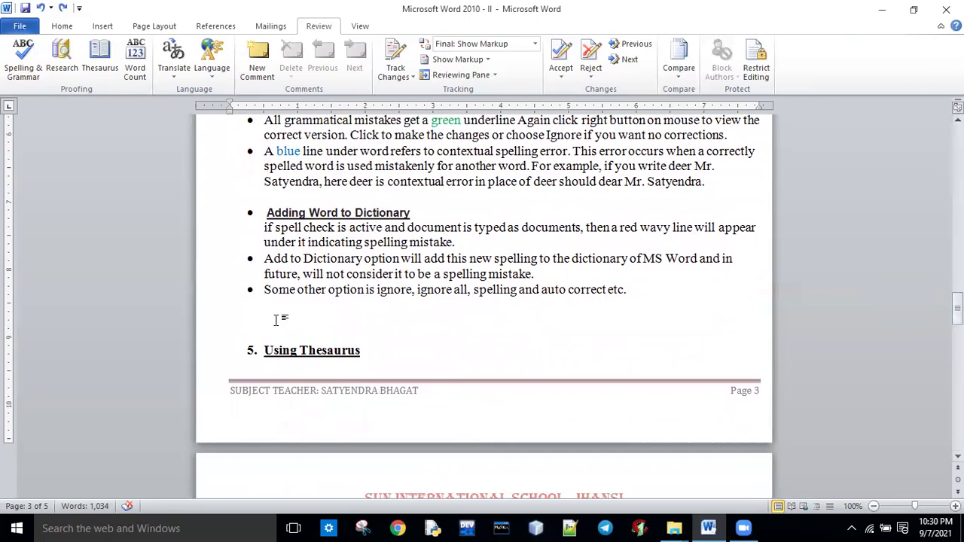
Push the Using Thesaurus heading onto page 4 and select phrases in its synonyms explanation.
key(Return)
key(Return)
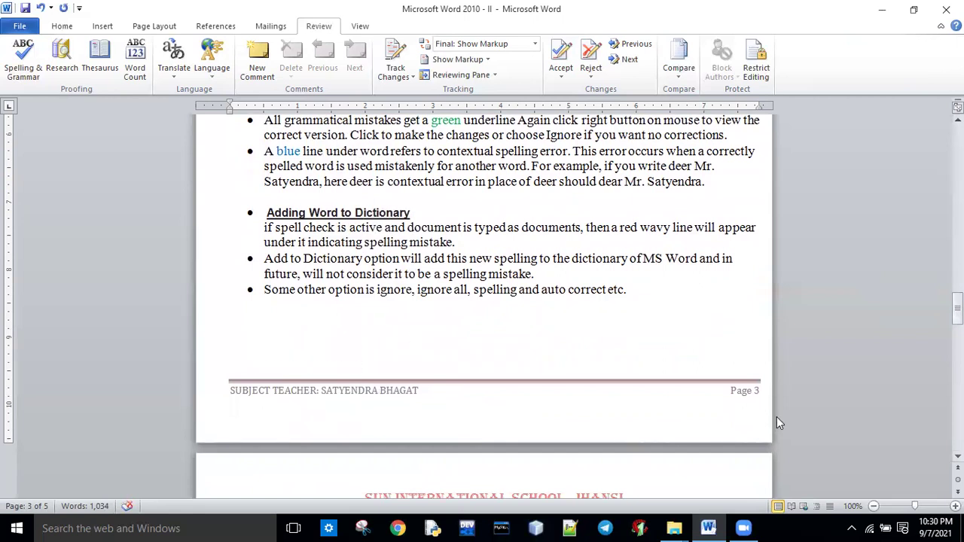
click(958, 452)
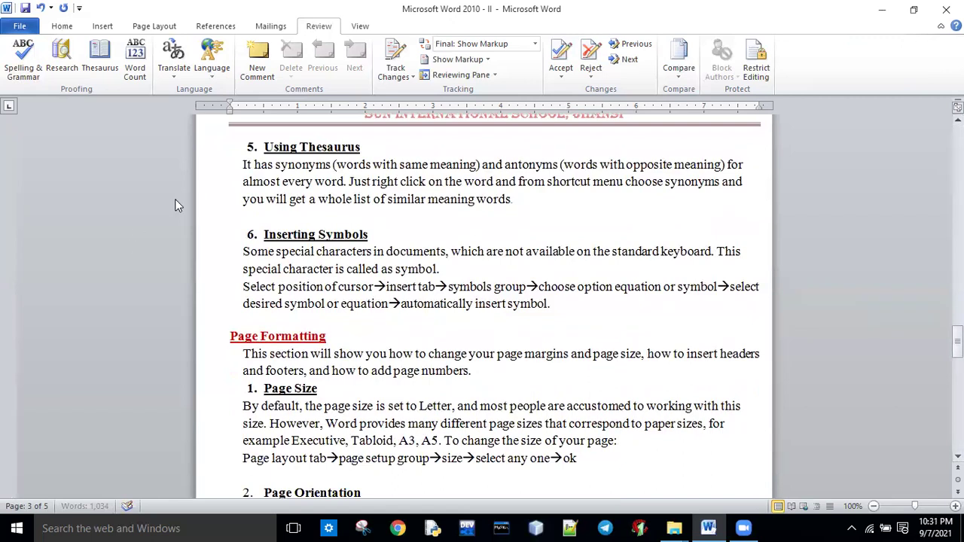
drag(336, 166, 721, 167)
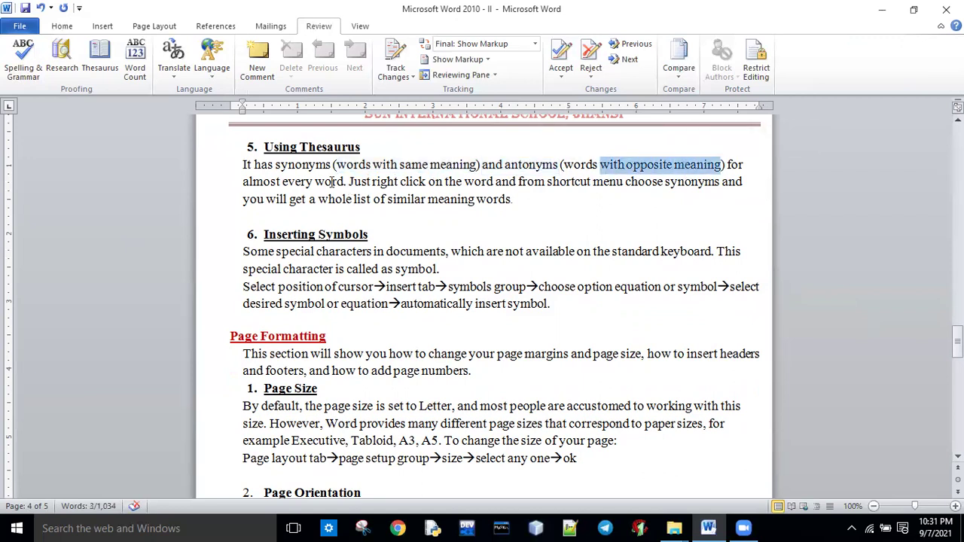
drag(276, 166, 331, 167)
drag(399, 166, 476, 167)
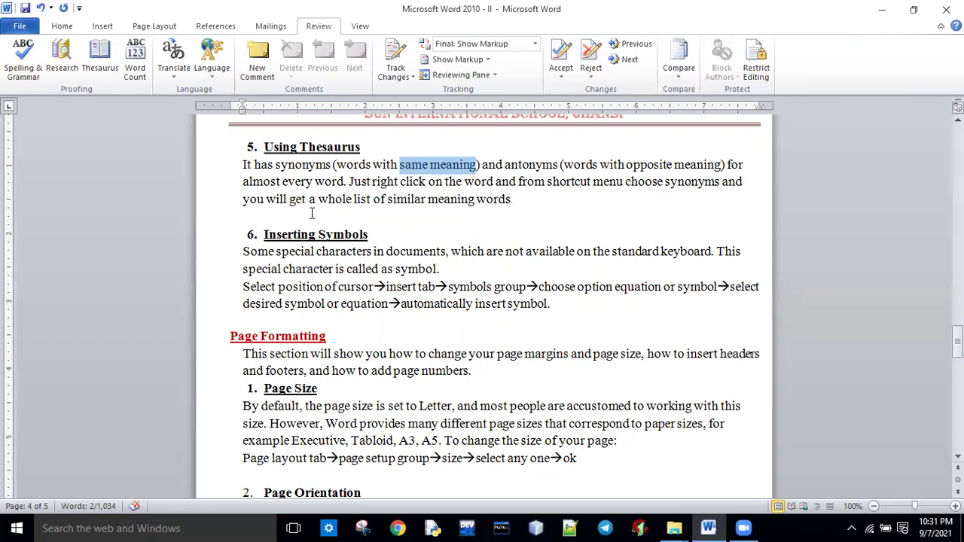
click(488, 199)
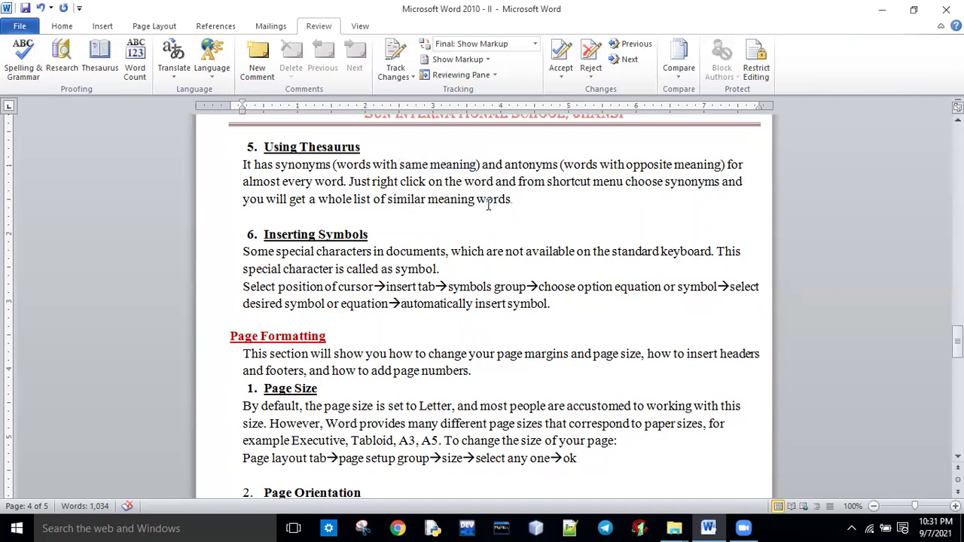
Look up synonyms for 'words' in the Thesaurus, then close the results.
right_click(489, 207)
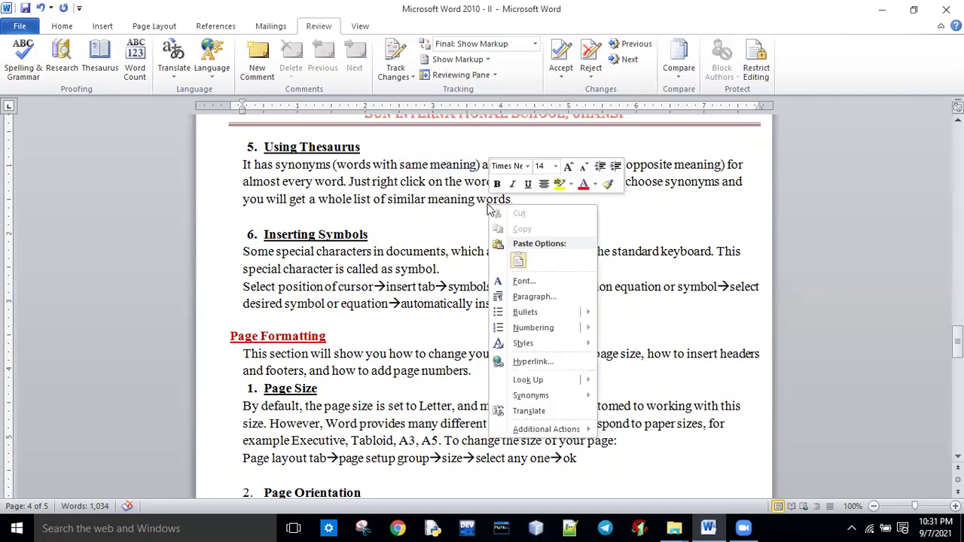
key(Escape)
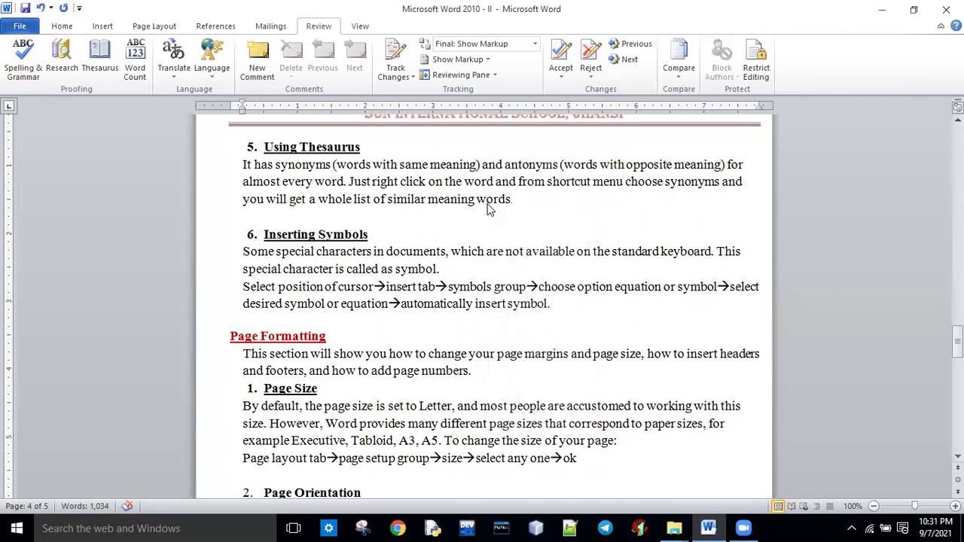
click(103, 72)
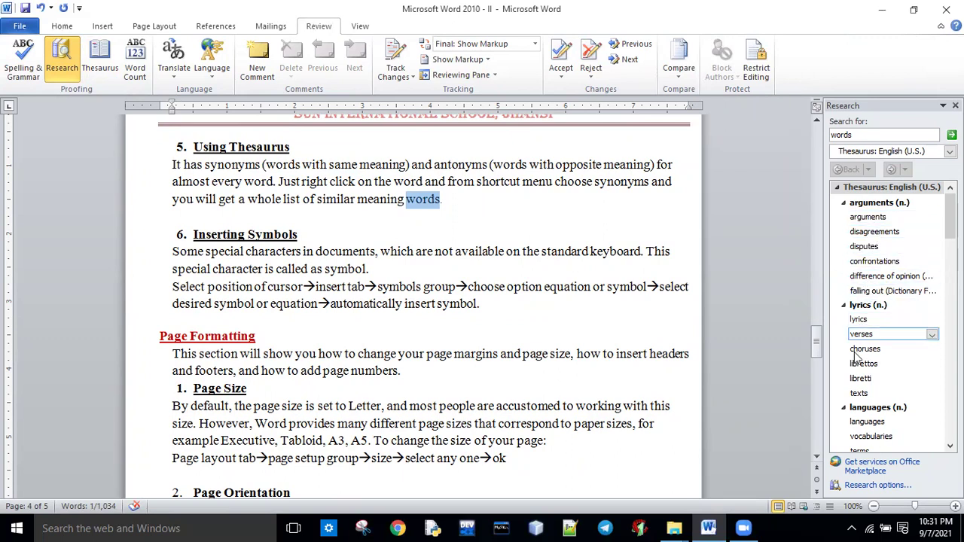
click(444, 251)
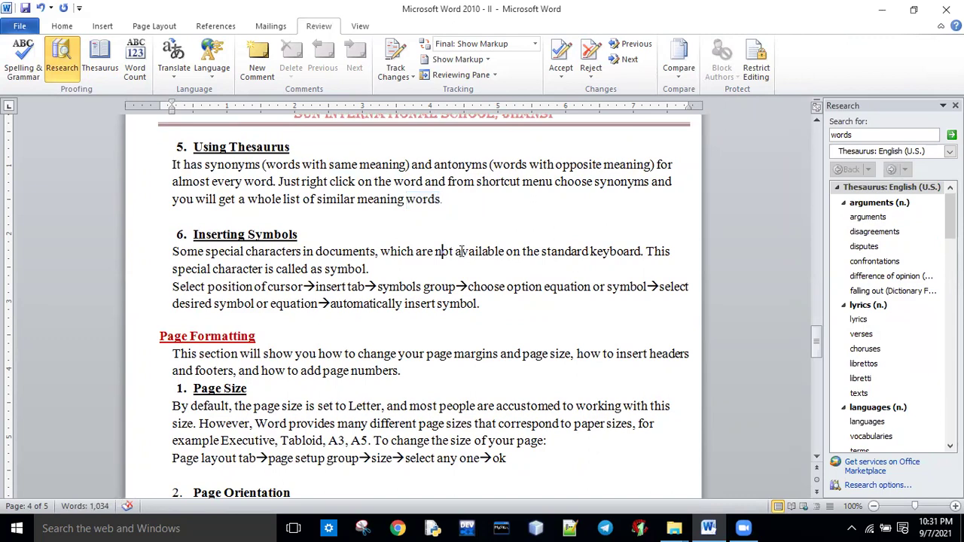
click(955, 105)
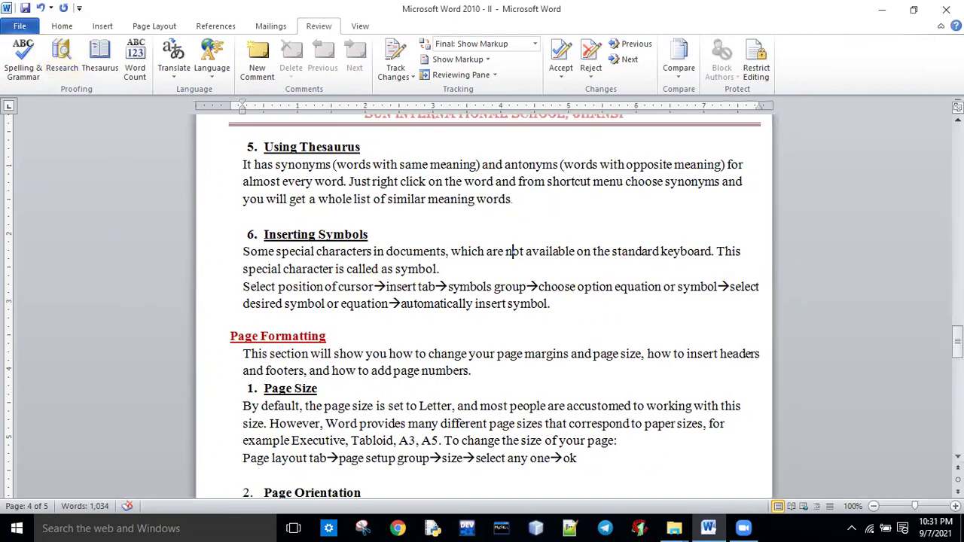
Look up synonyms for 'not' in the Thesaurus, then close the results.
drag(526, 251, 507, 252)
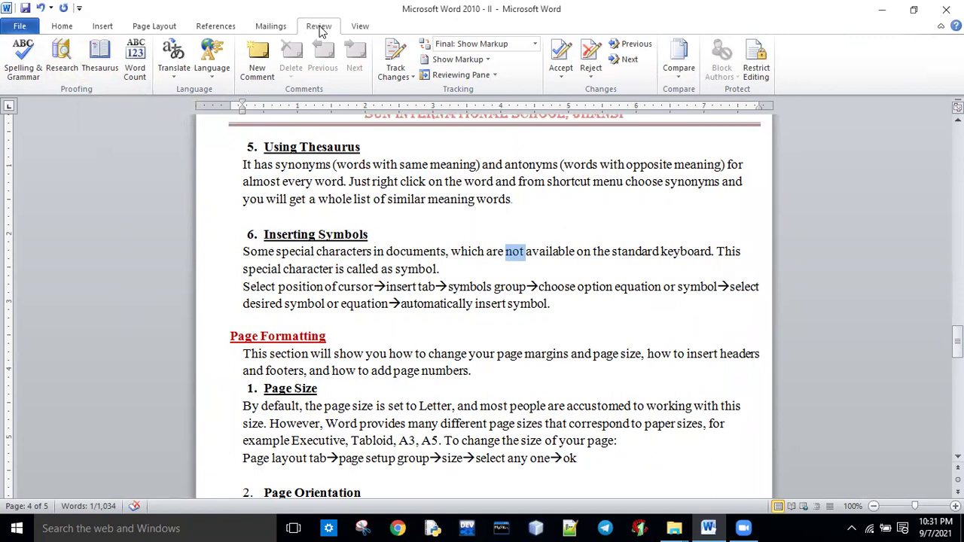
click(97, 75)
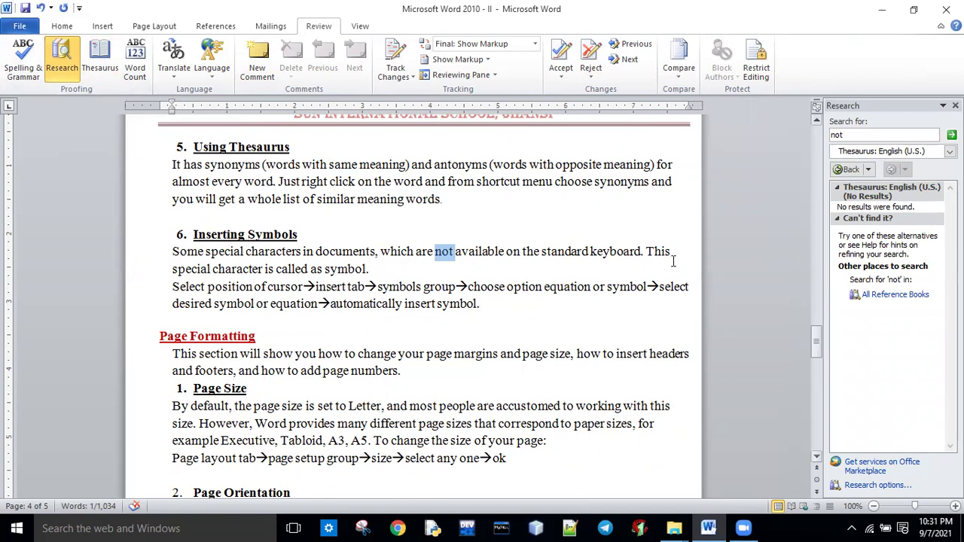
drag(377, 287, 456, 287)
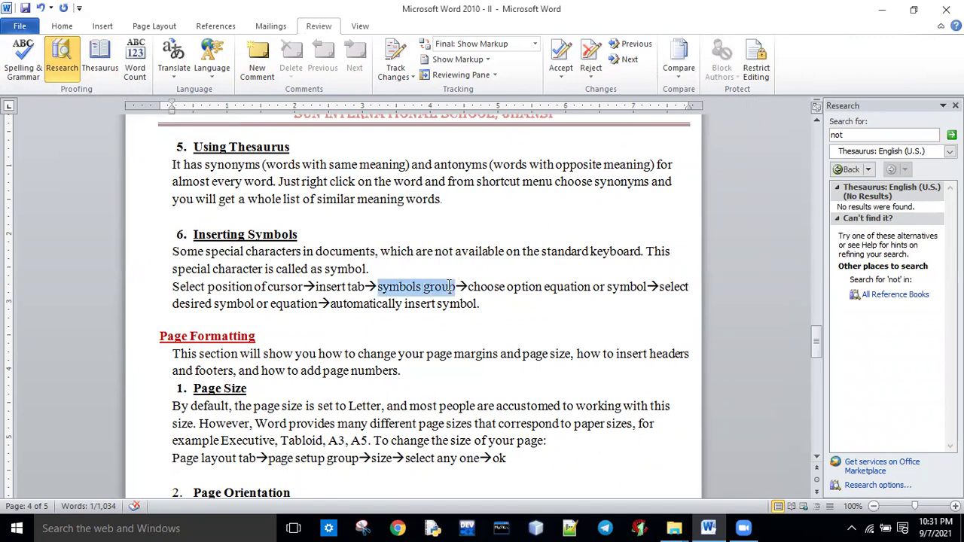
click(436, 304)
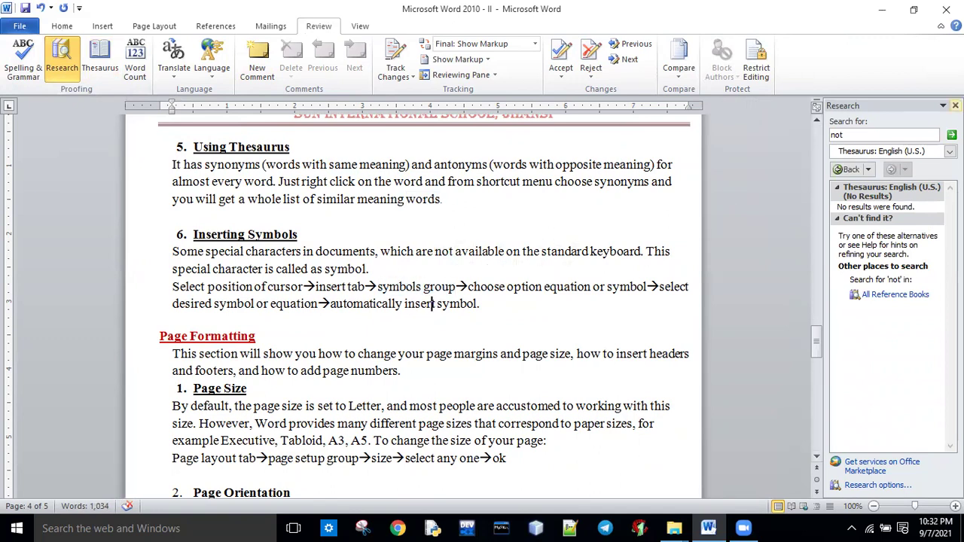
click(956, 105)
Look up synonyms for 'group' in the Thesaurus, then close the results.
drag(487, 272, 522, 272)
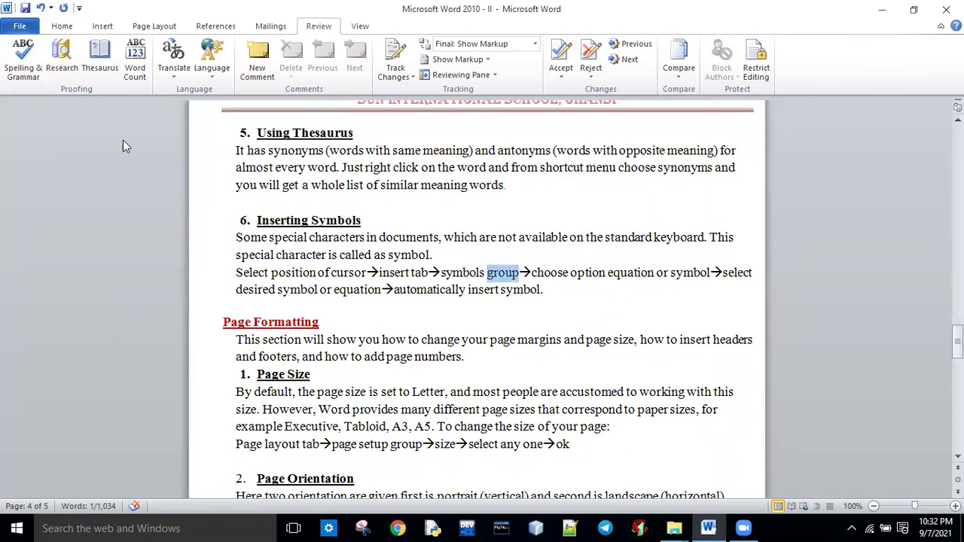
click(92, 61)
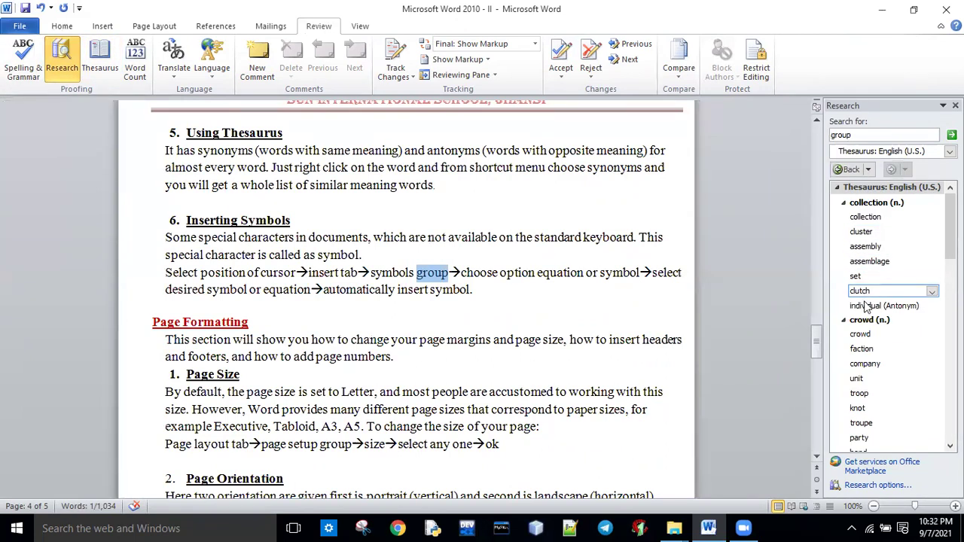
right_click(577, 340)
key(Escape)
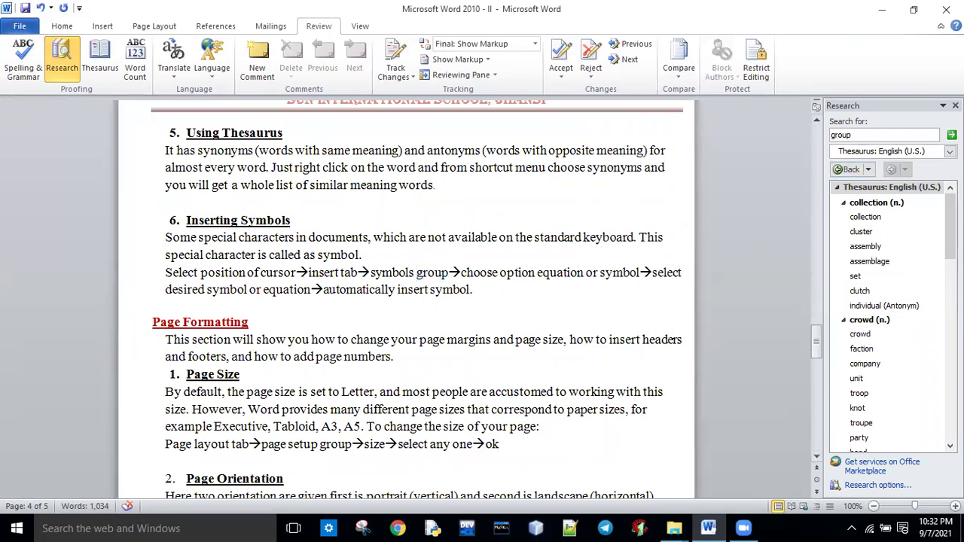
click(955, 105)
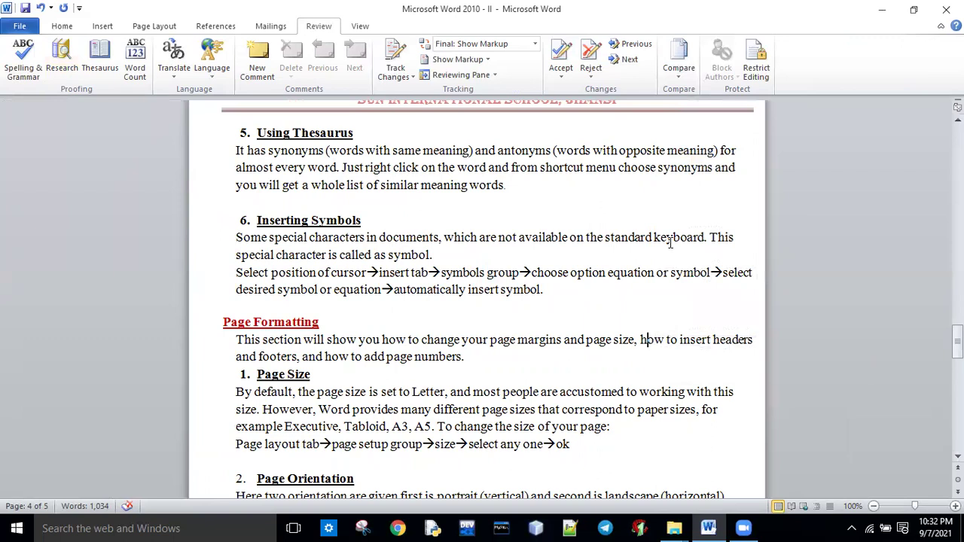
Select phrases in the Page Formatting intro and the Page Size heading.
drag(957, 338, 958, 360)
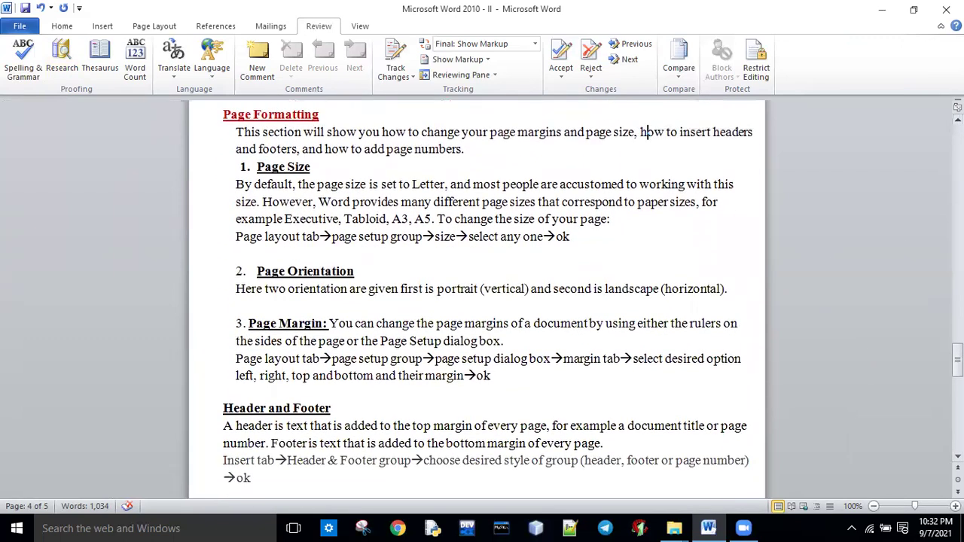
right_click(505, 304)
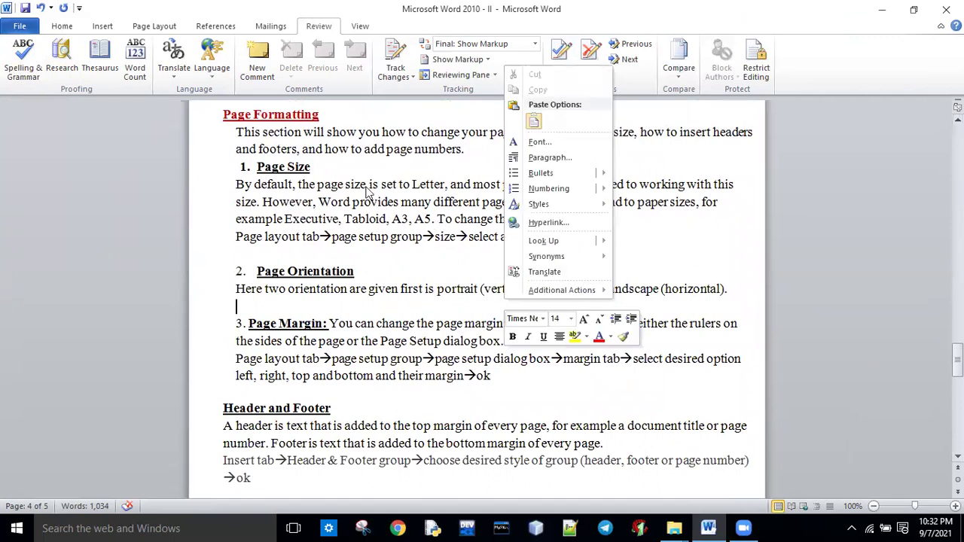
key(Escape)
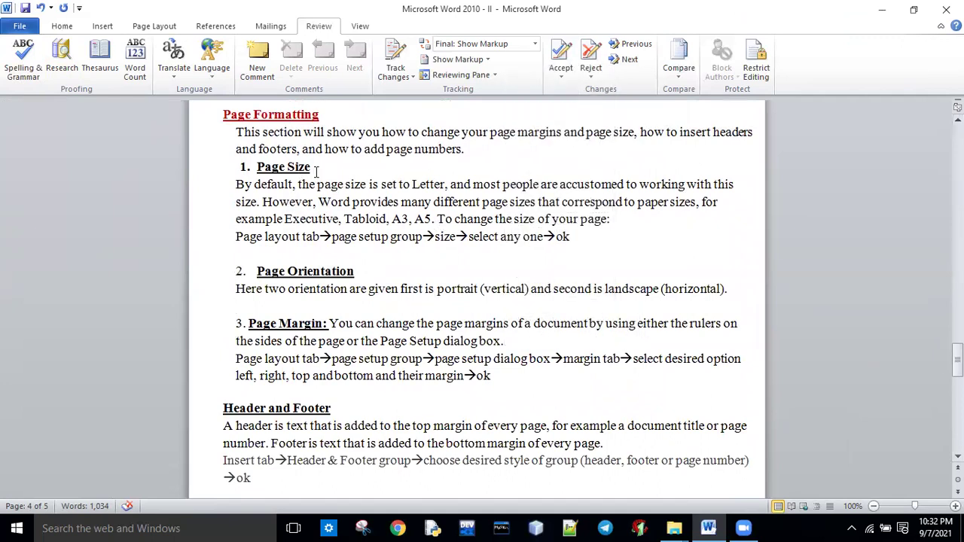
drag(517, 132, 612, 133)
drag(712, 132, 633, 133)
drag(238, 149, 452, 154)
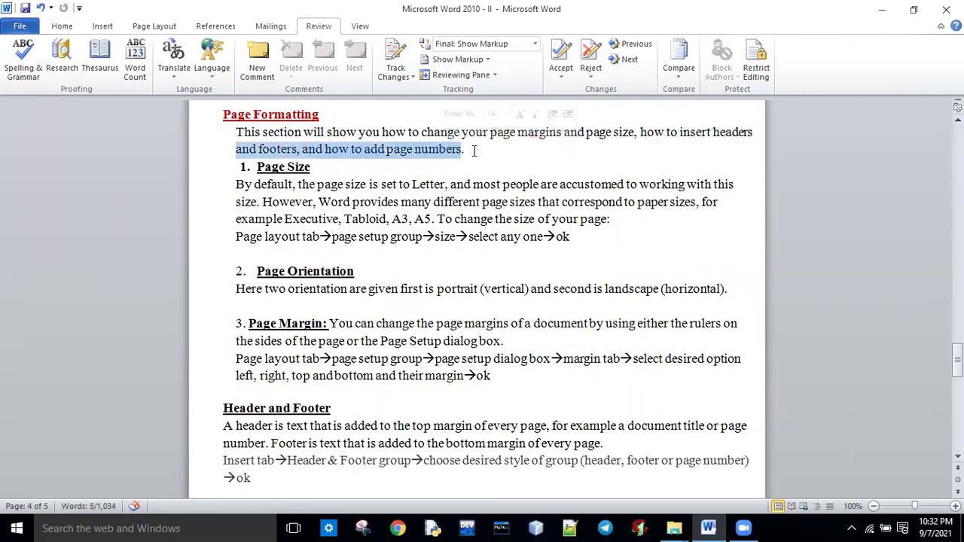
click(474, 151)
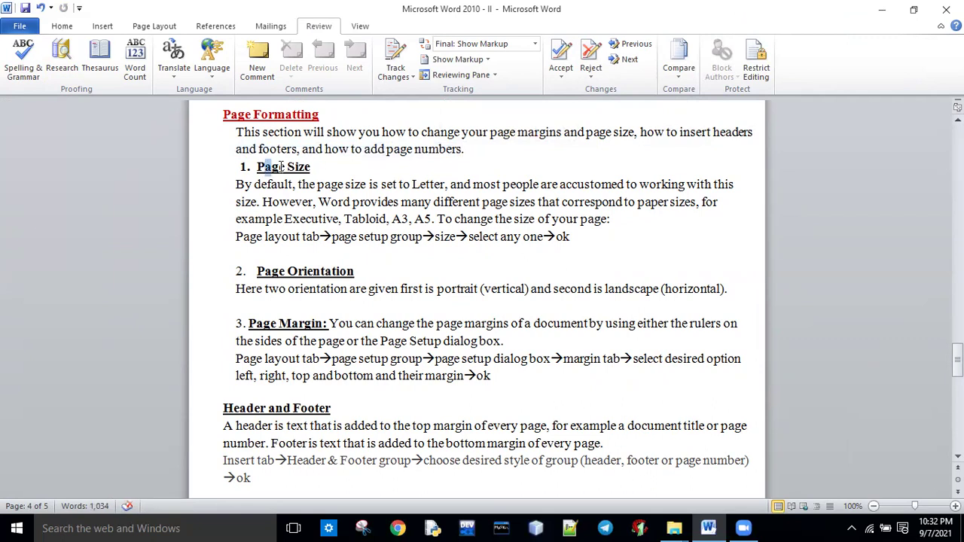
drag(260, 167, 308, 171)
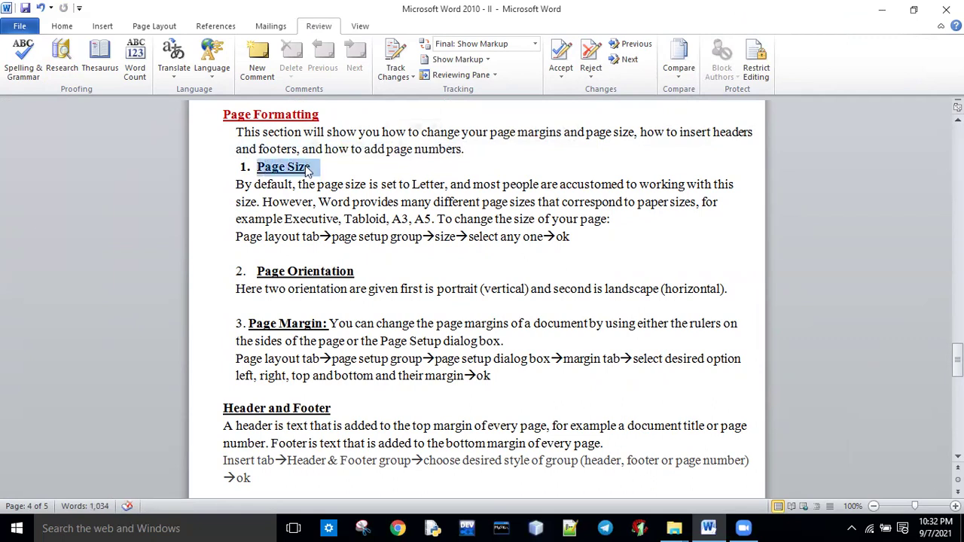
Set the paper size to the 8.5 x 13 custom size from Page Layout.
click(69, 29)
click(102, 28)
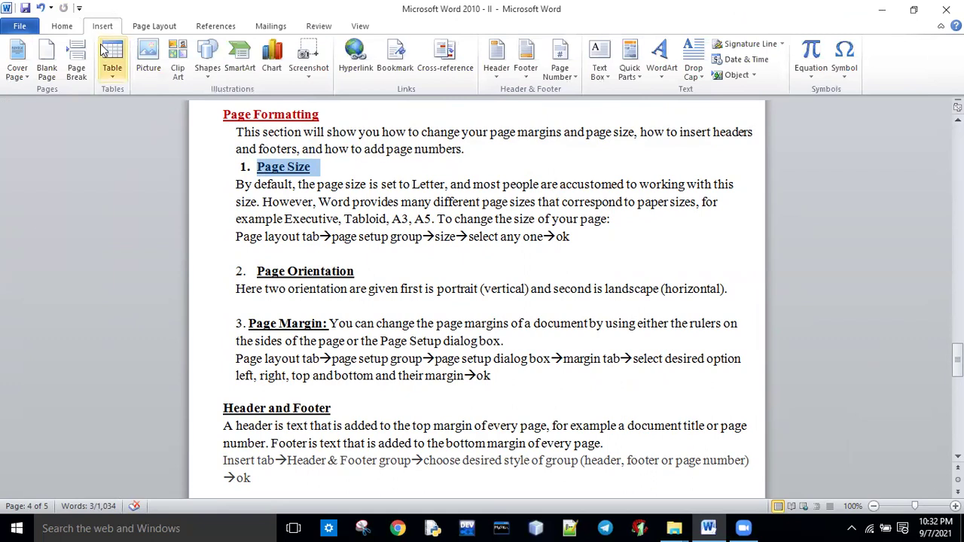
click(145, 26)
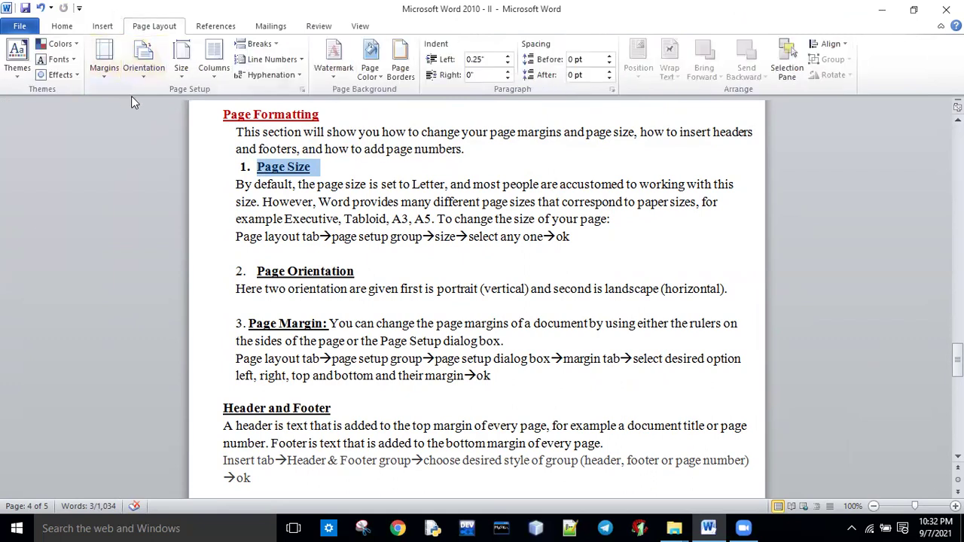
click(181, 74)
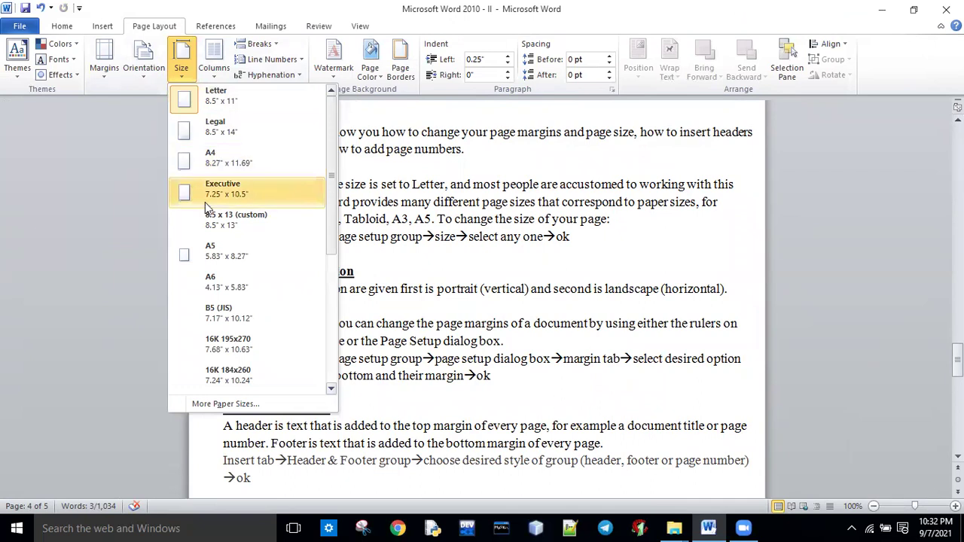
click(206, 226)
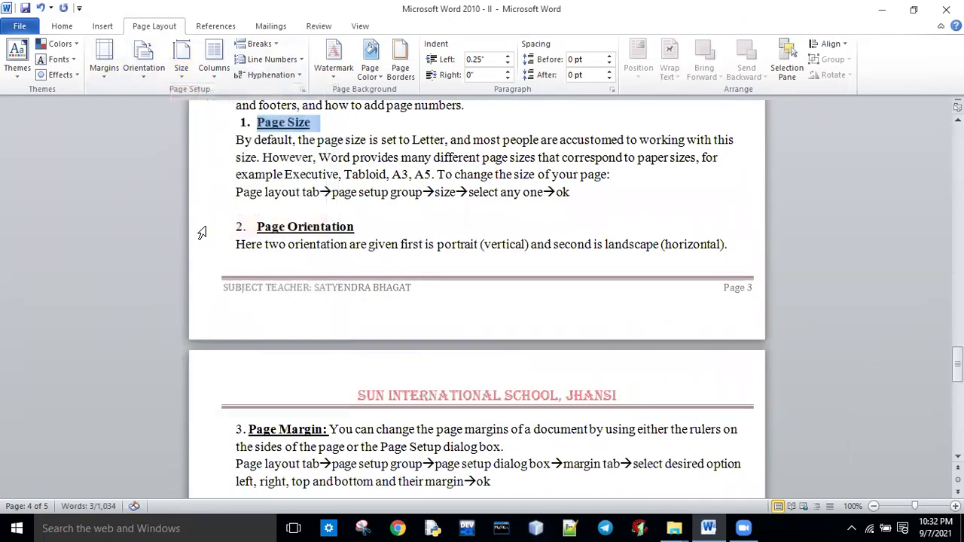
Try A4, then A6 paper size, and undo the A6 change.
click(191, 76)
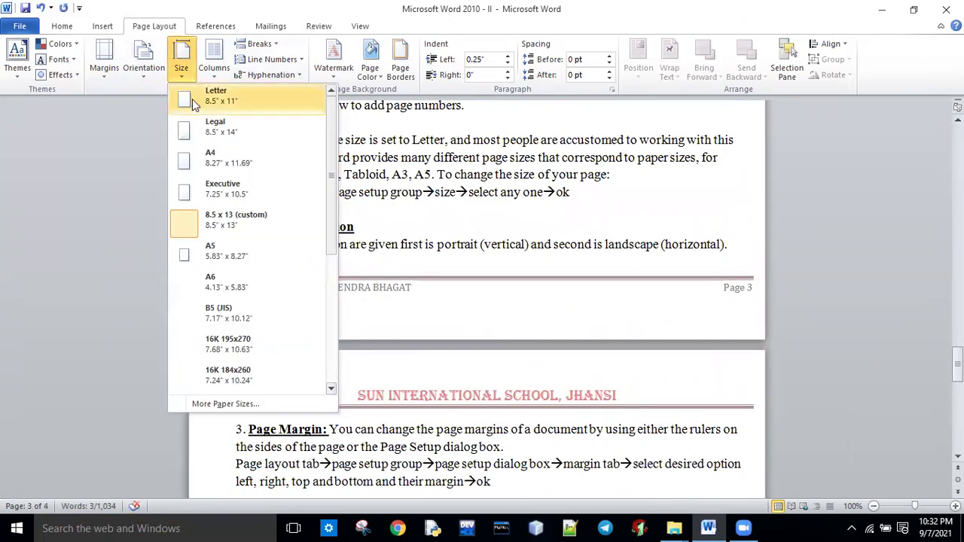
click(195, 156)
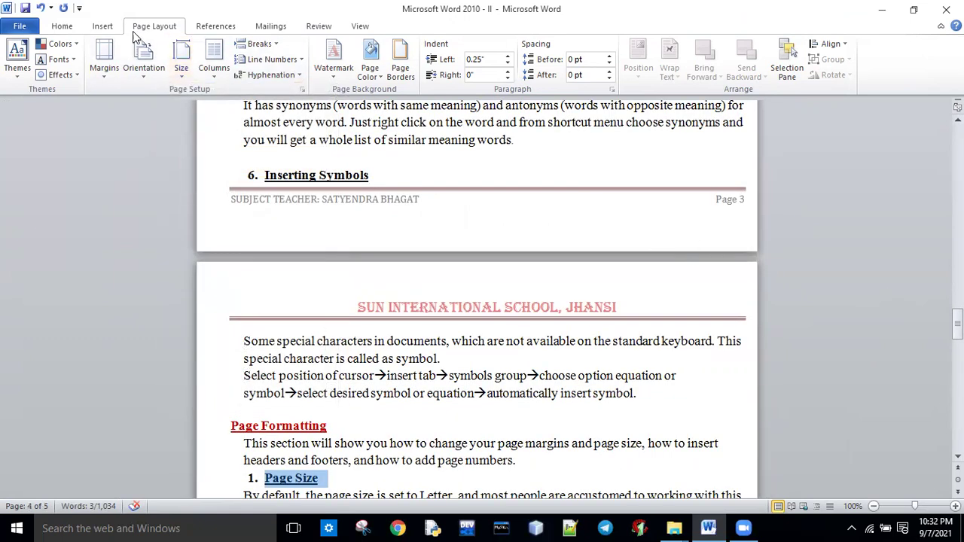
click(179, 79)
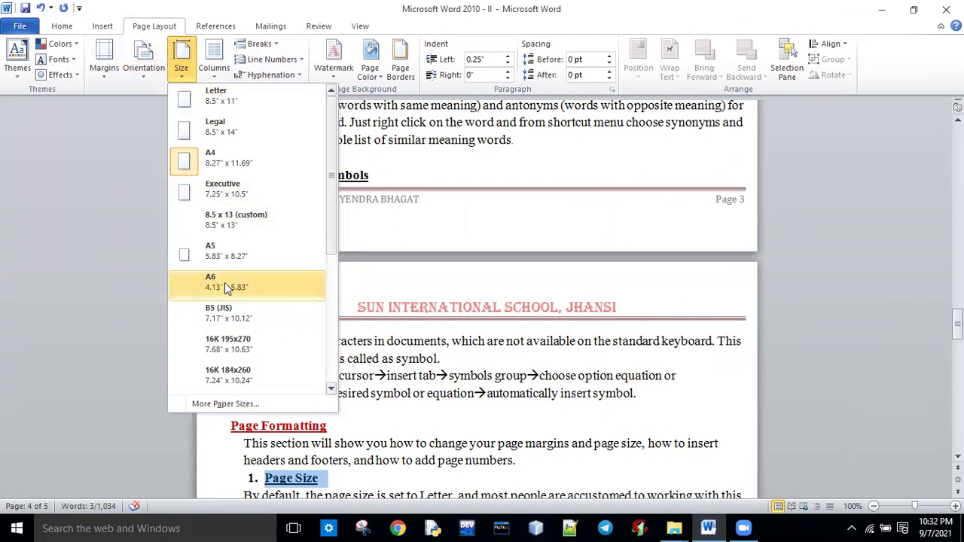
click(224, 282)
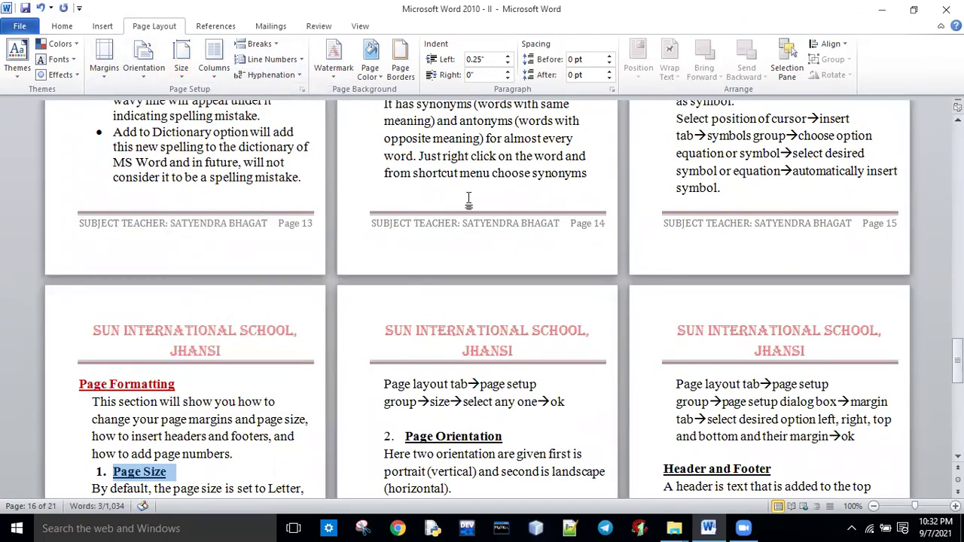
key(ctrl+z)
key(ctrl+z)
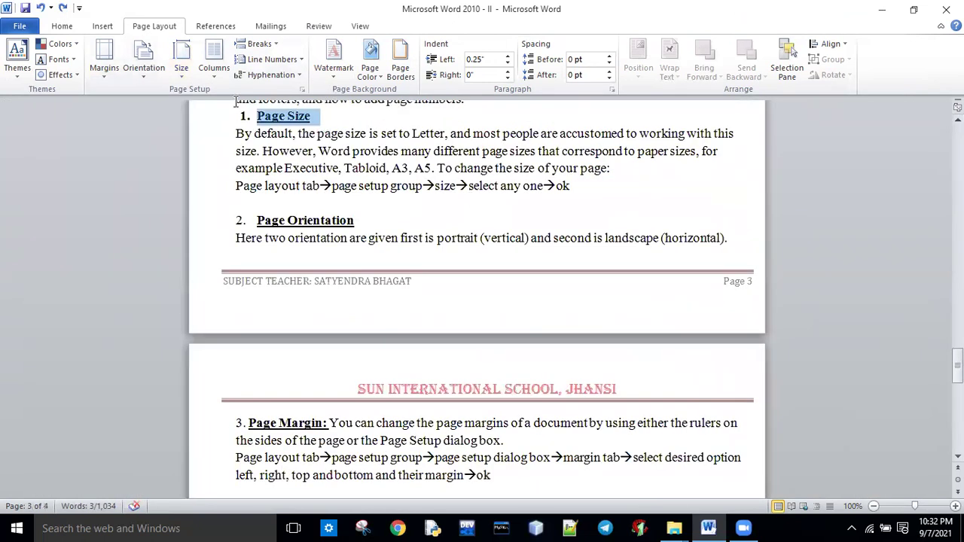
Switch to A4 again, then settle the pages on Letter paper size.
click(189, 79)
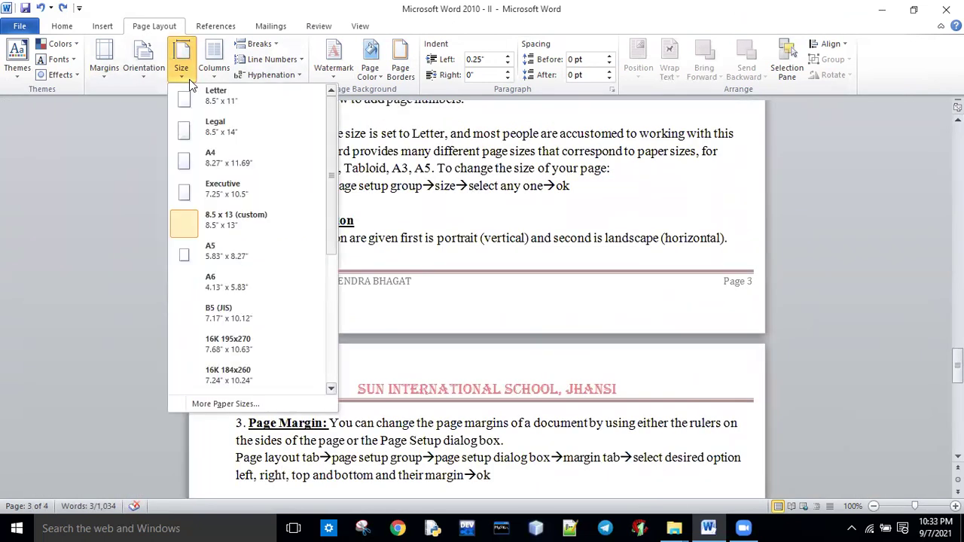
click(193, 162)
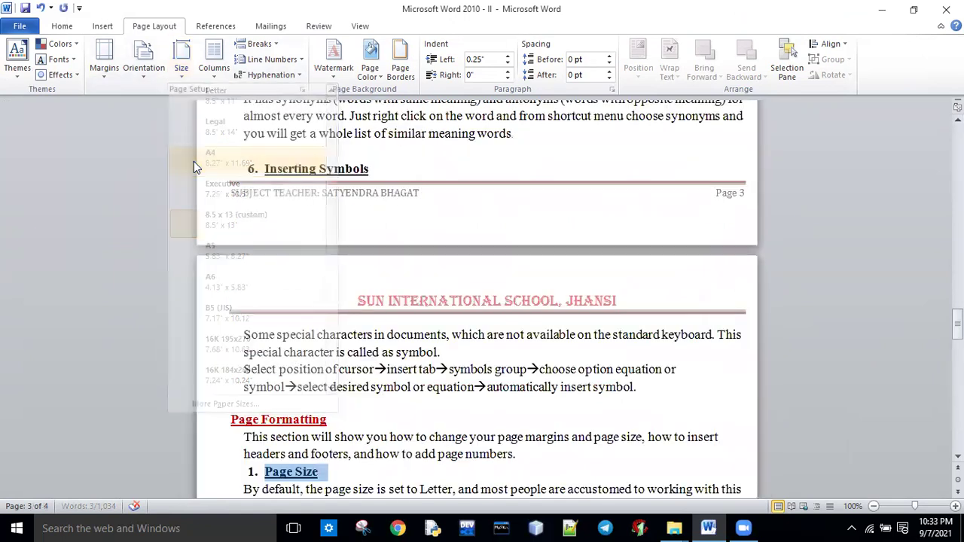
click(182, 70)
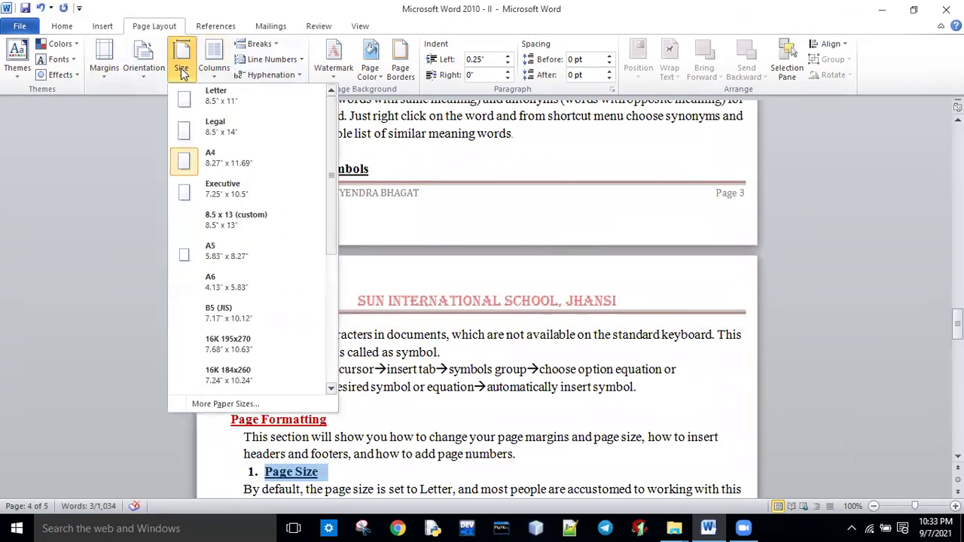
click(205, 107)
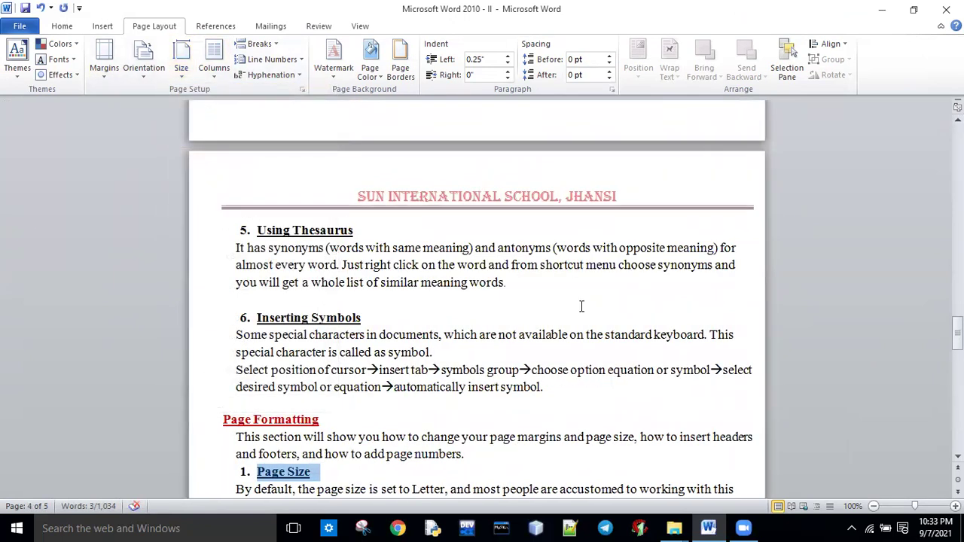
drag(958, 331, 958, 353)
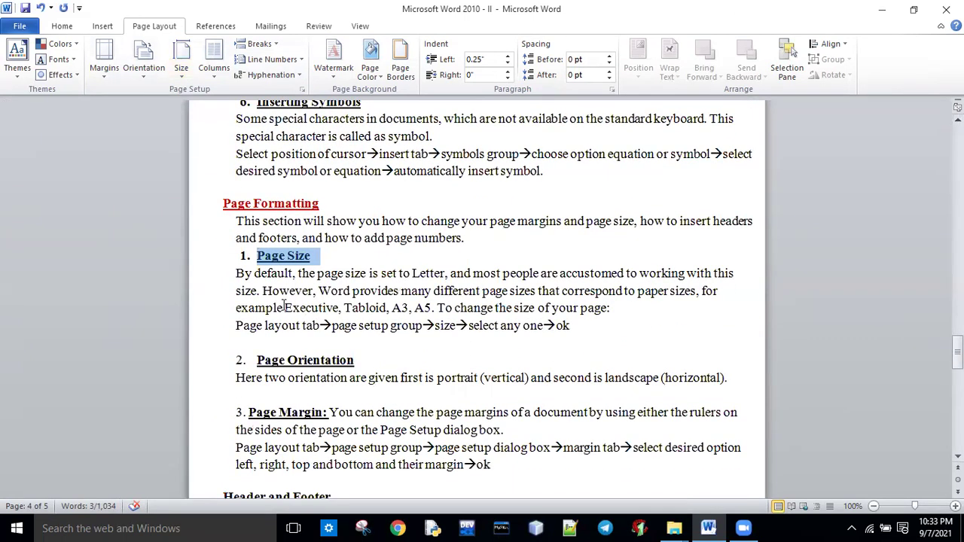
drag(239, 328, 570, 328)
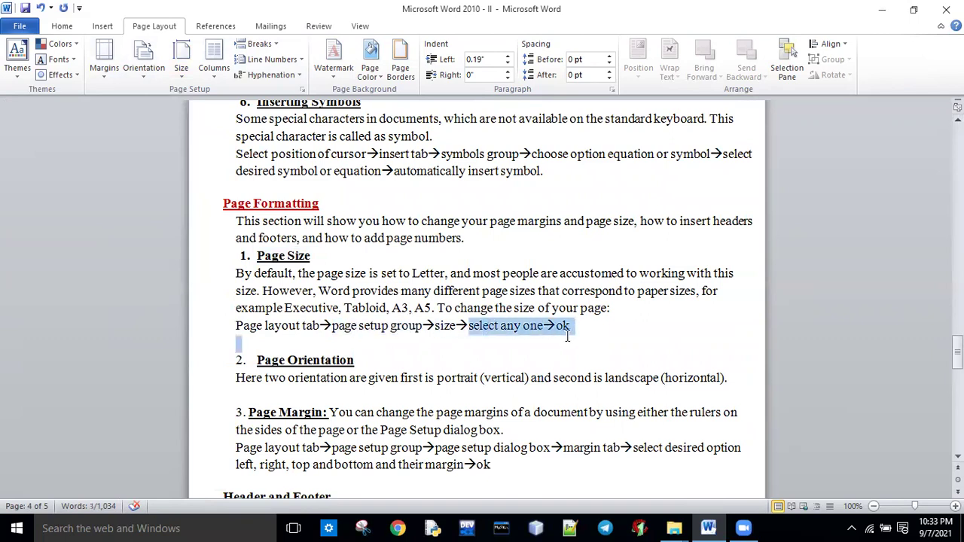
click(502, 358)
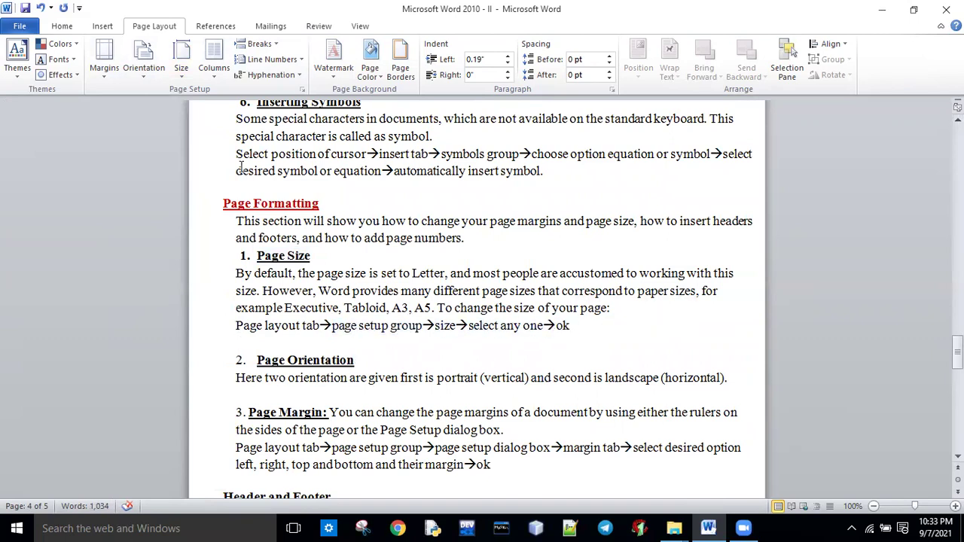
click(146, 74)
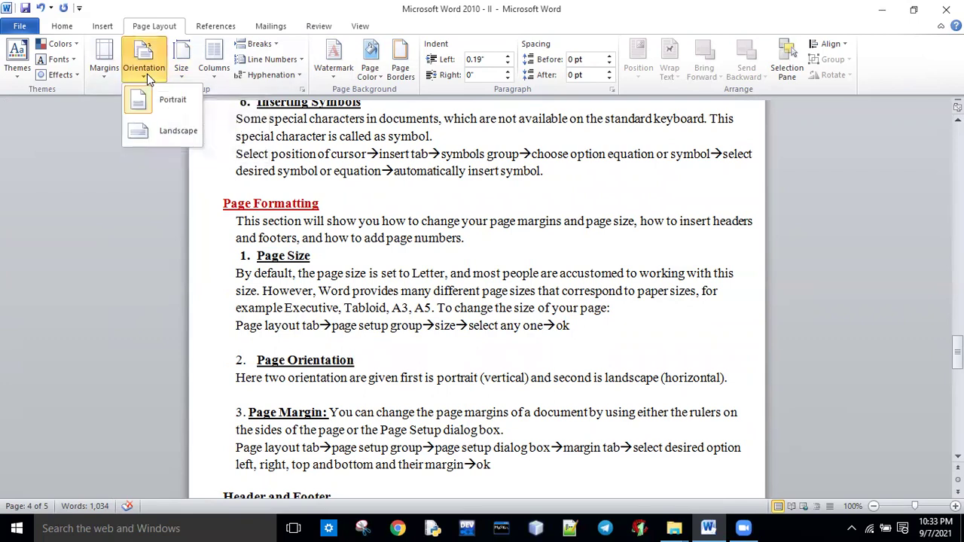
click(170, 136)
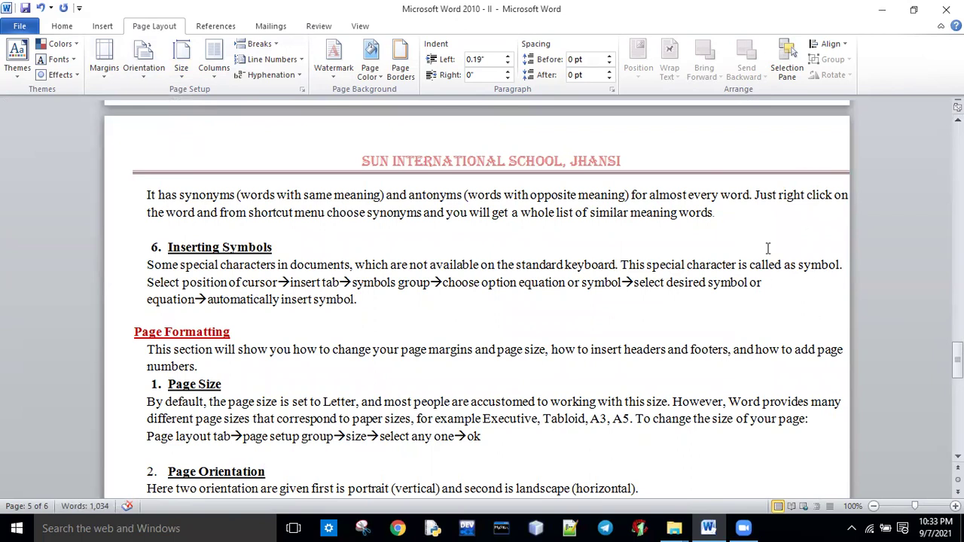
key(ctrl+z)
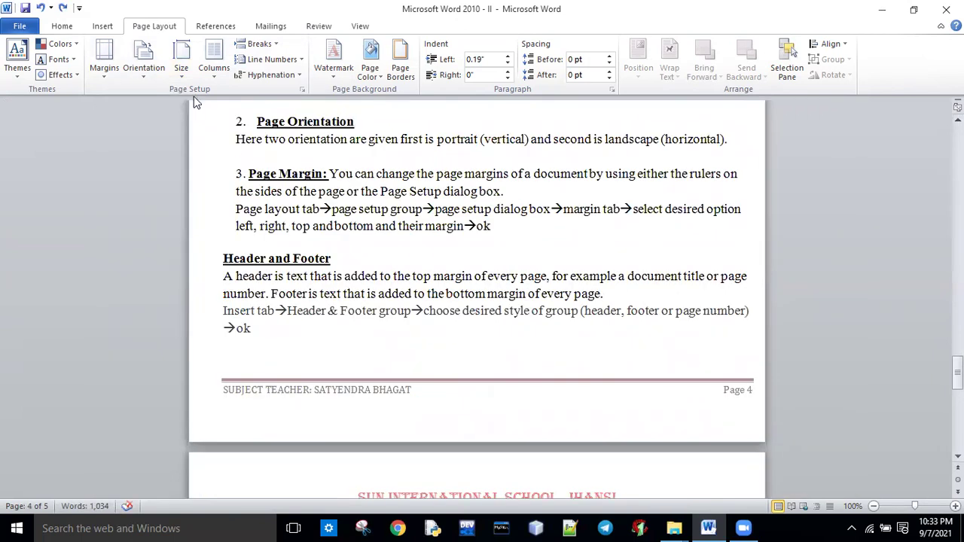
click(155, 79)
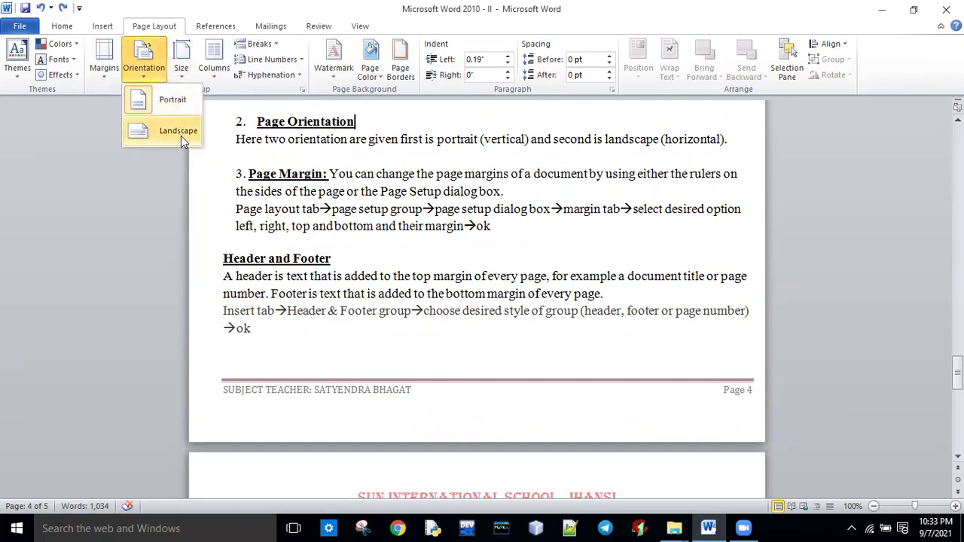
click(284, 230)
drag(258, 181, 699, 193)
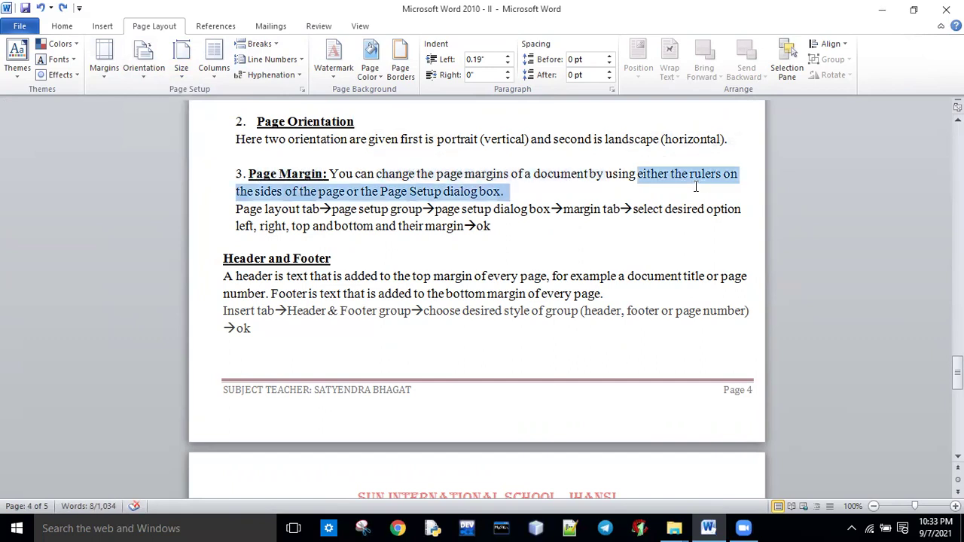
click(382, 192)
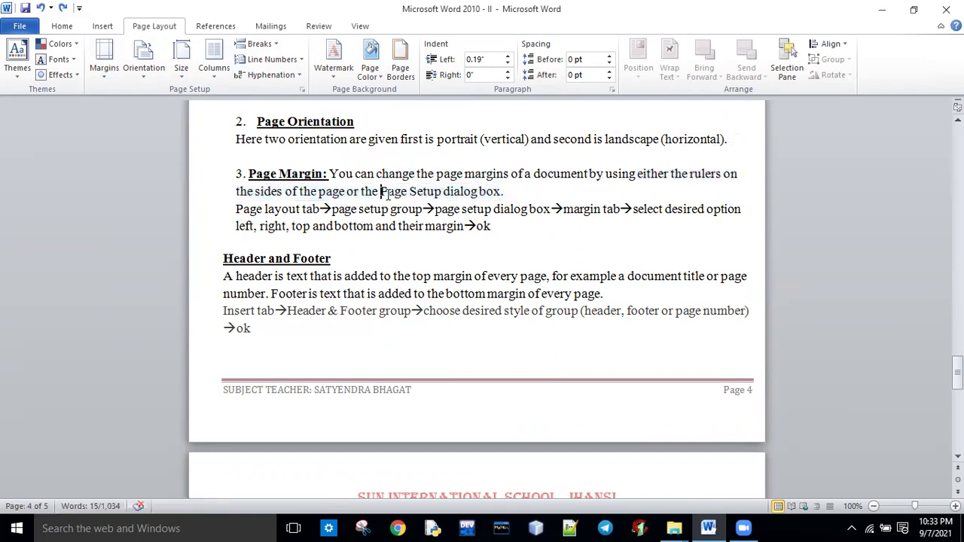
drag(393, 190, 517, 193)
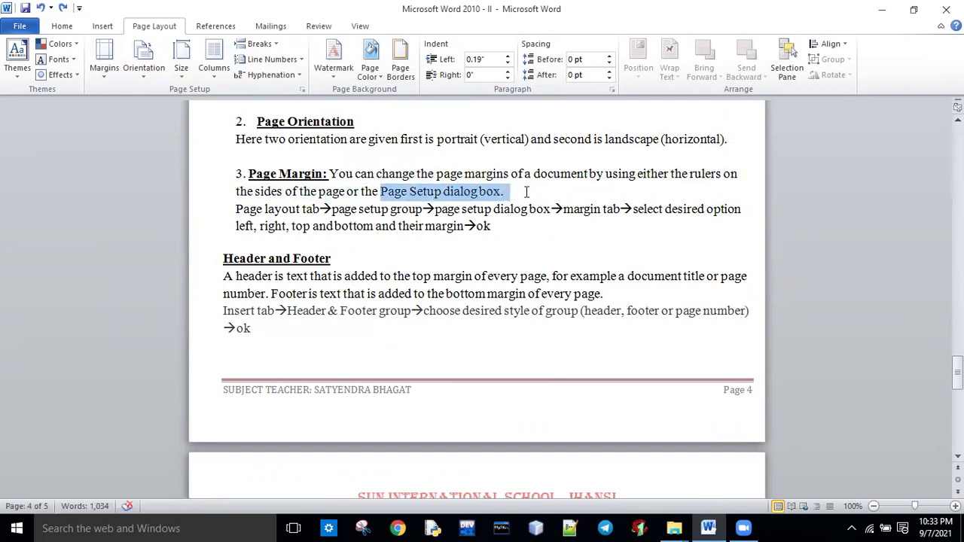
click(456, 245)
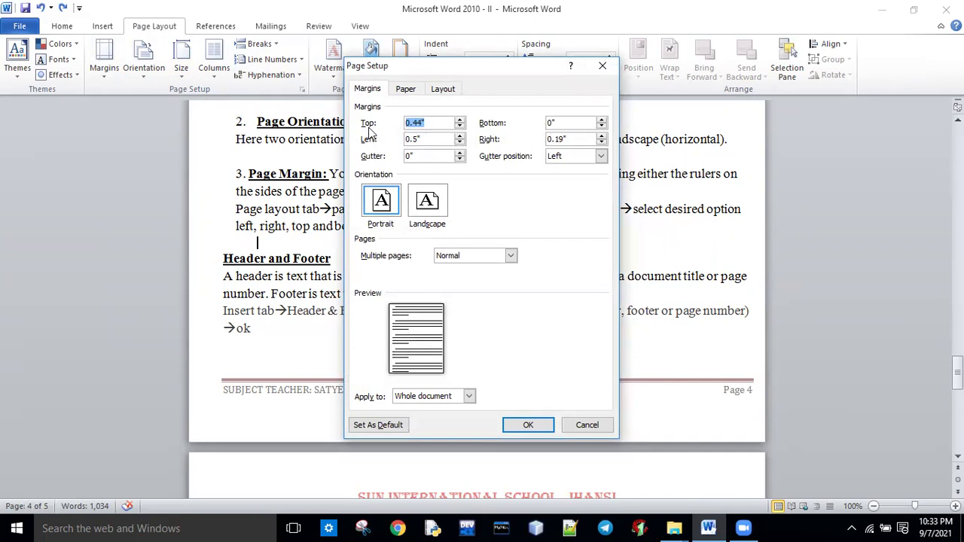
Apply margins of 0.6" top, 0.2" bottom, 0.3" left and right in Page Setup.
click(459, 122)
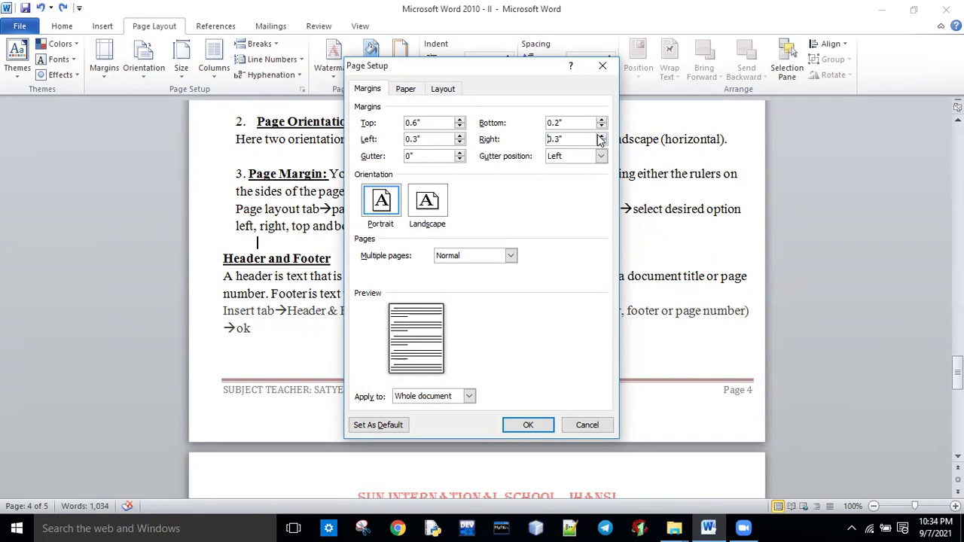
click(529, 425)
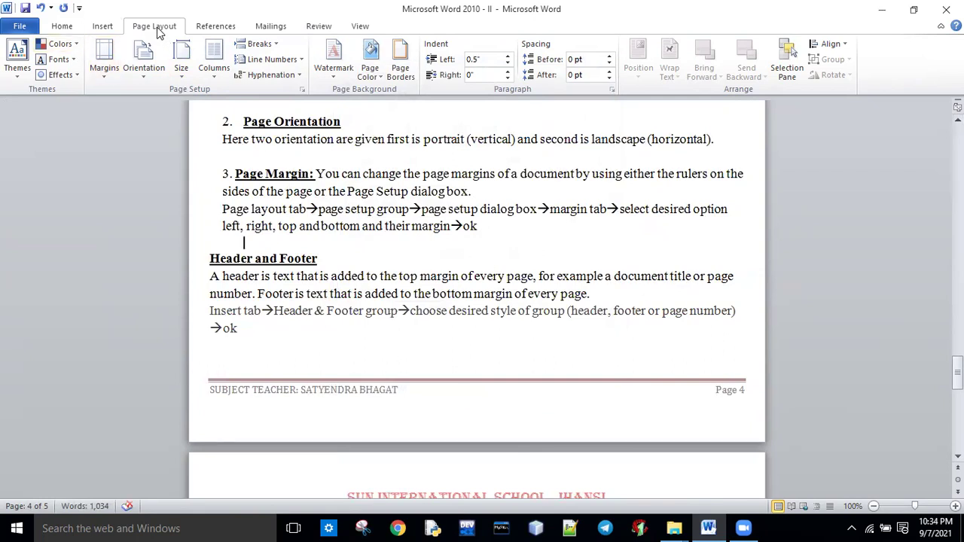
click(304, 89)
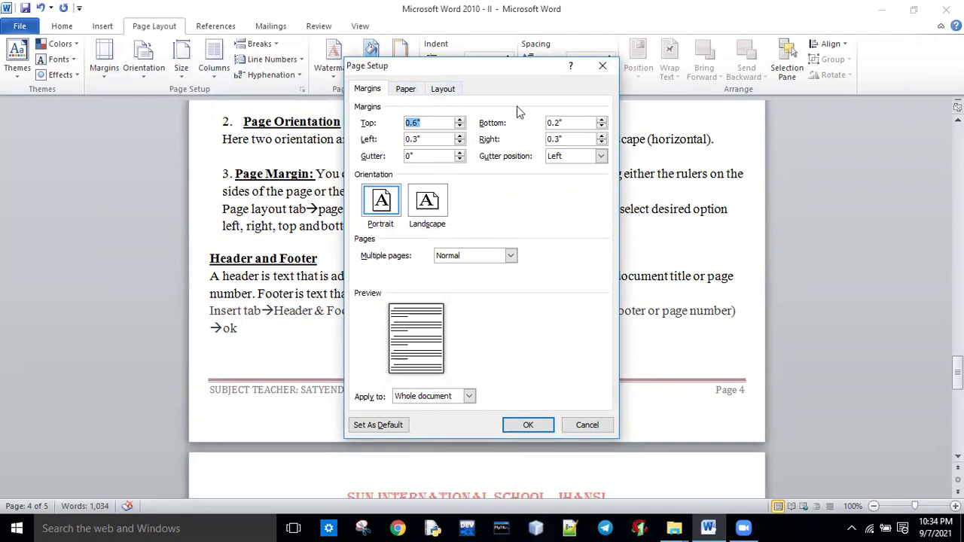
click(529, 426)
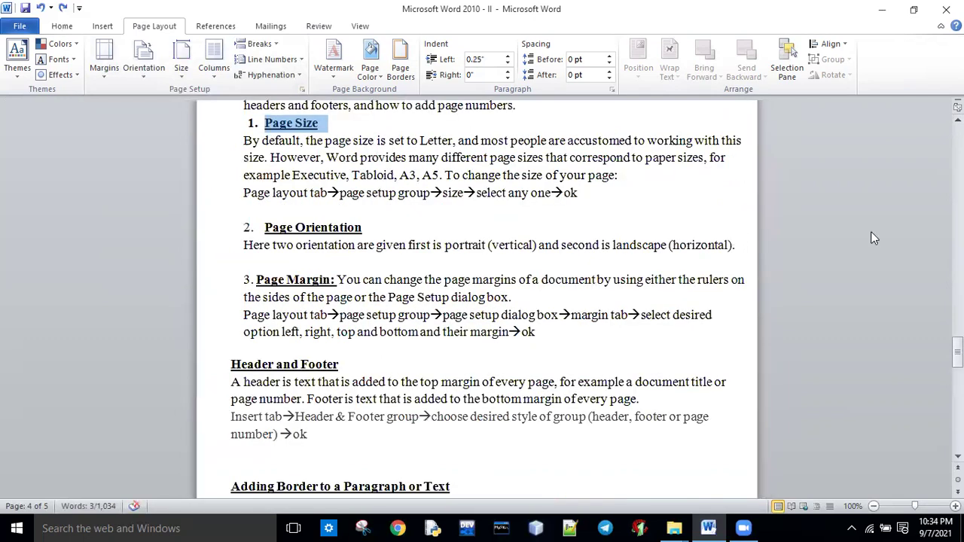
drag(957, 349, 958, 362)
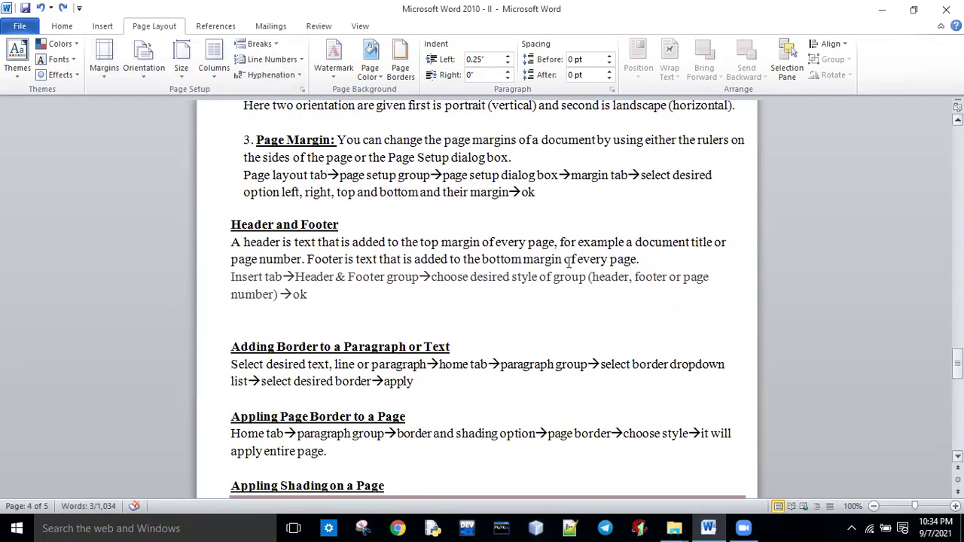
drag(235, 223, 345, 226)
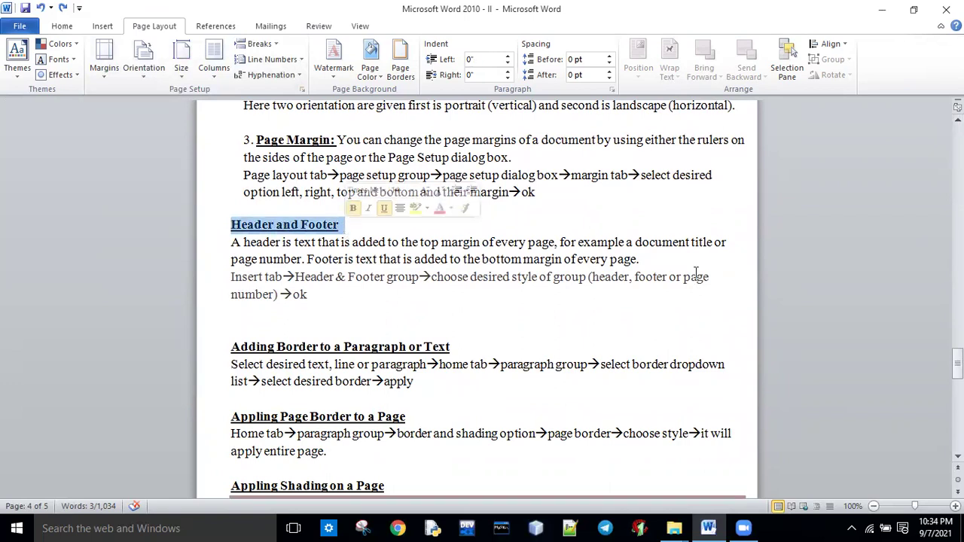
Switch the header to the Alphabet design and close header editing.
click(62, 27)
scroll(883, 365, up, 20)
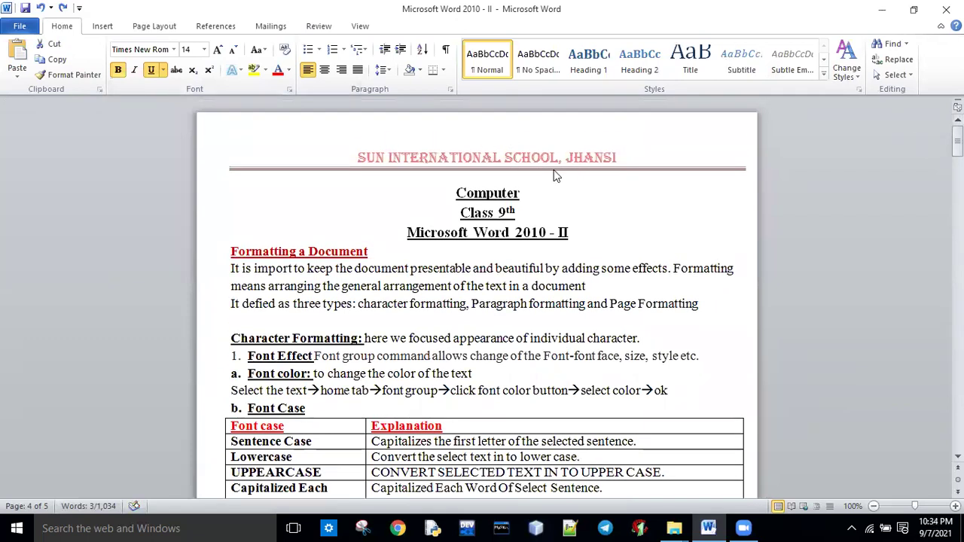
click(104, 31)
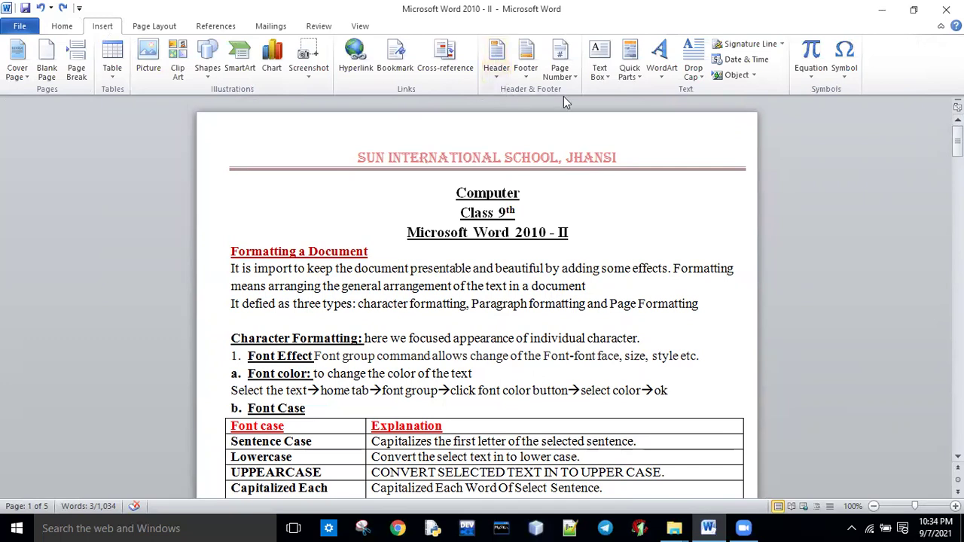
click(497, 74)
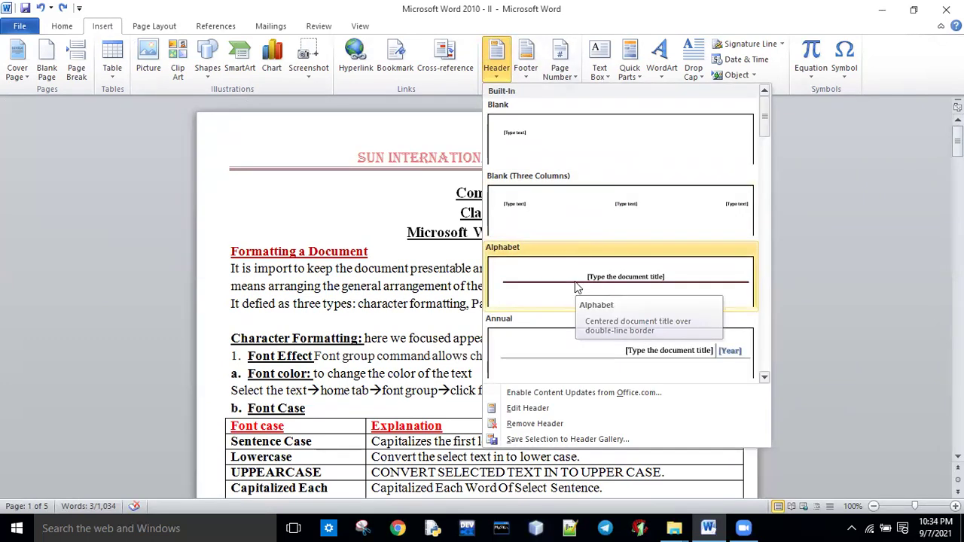
click(575, 289)
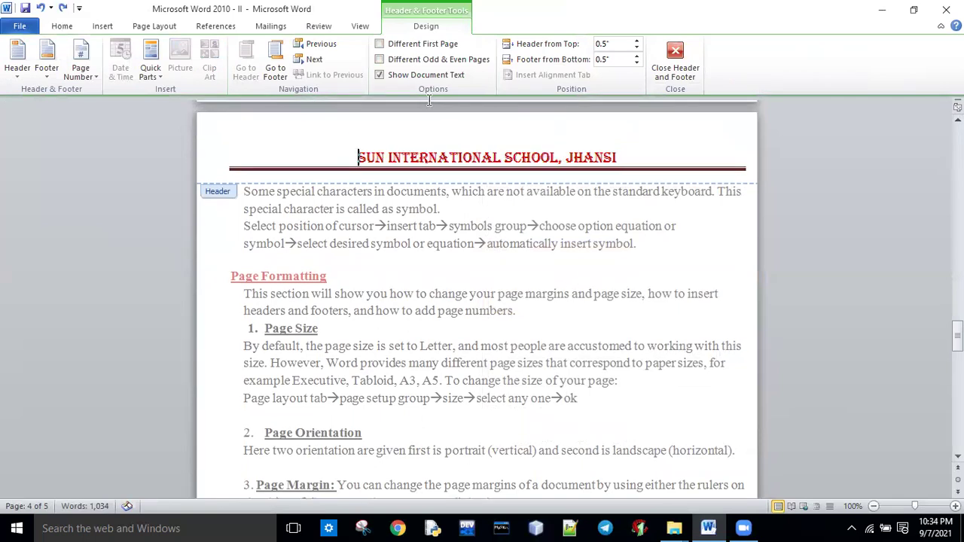
click(675, 62)
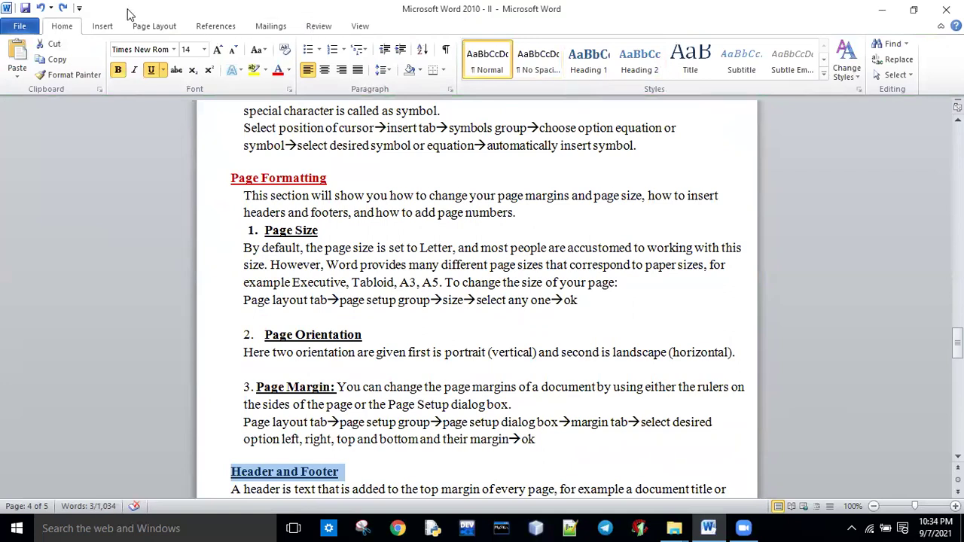
click(104, 26)
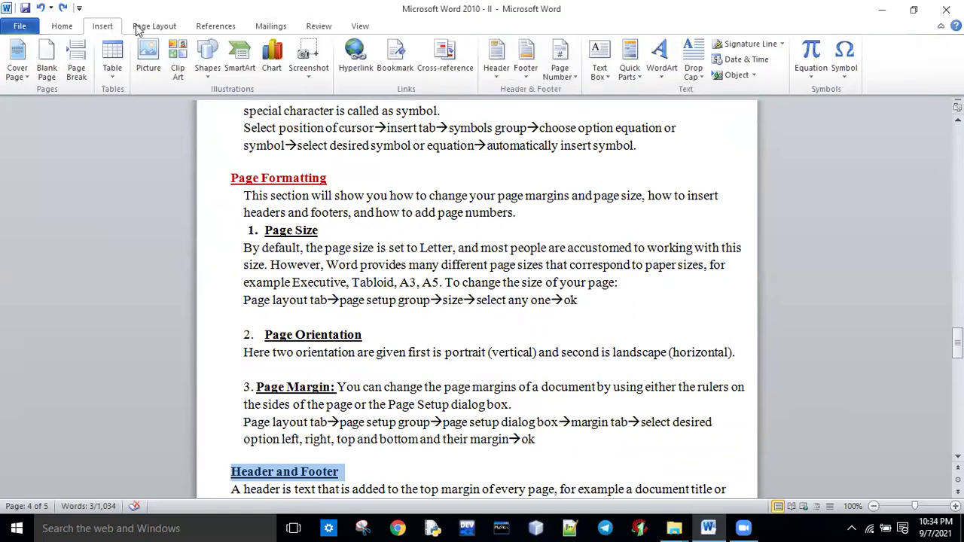
Apply the Annual header design and put MY SCHOOL before the school name.
click(499, 66)
click(547, 345)
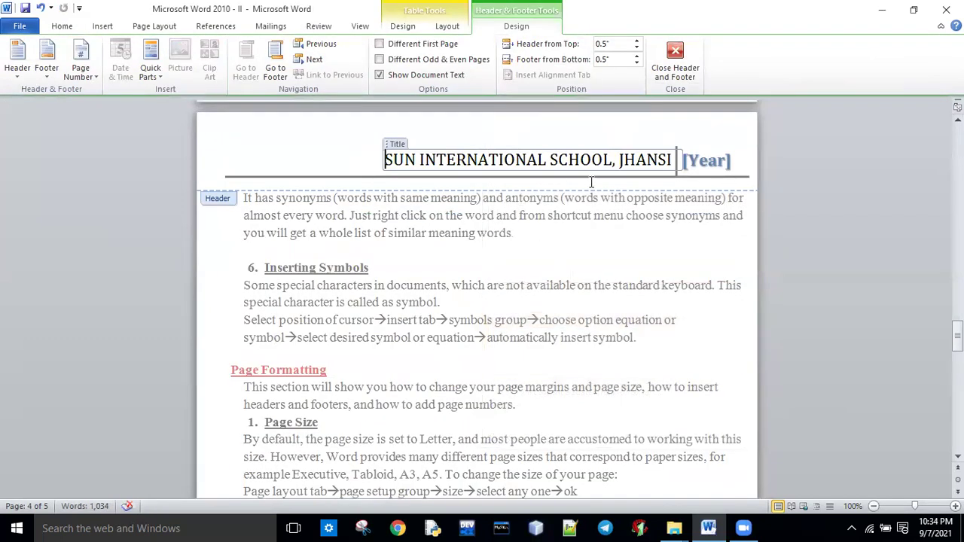
drag(670, 160, 381, 171)
click(385, 162)
text(MY S)
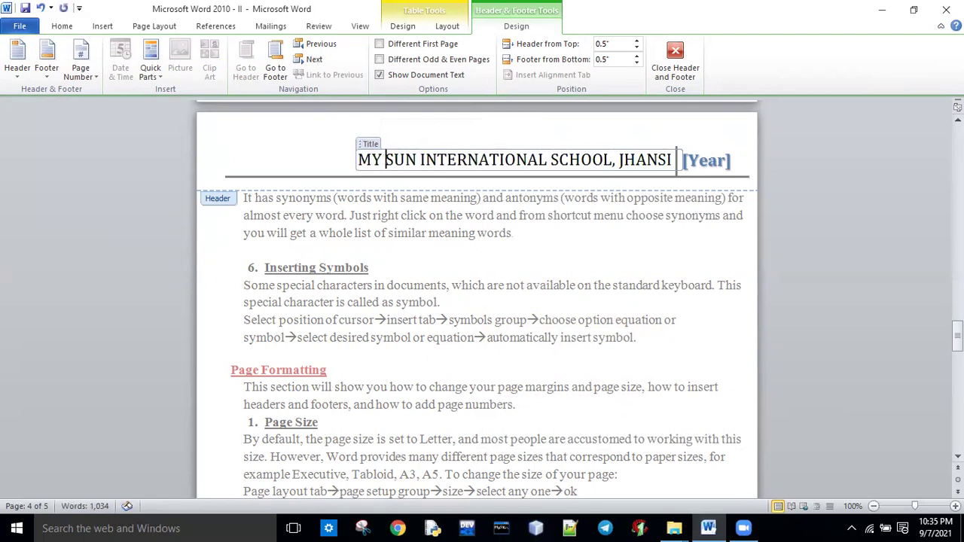
text(chool)
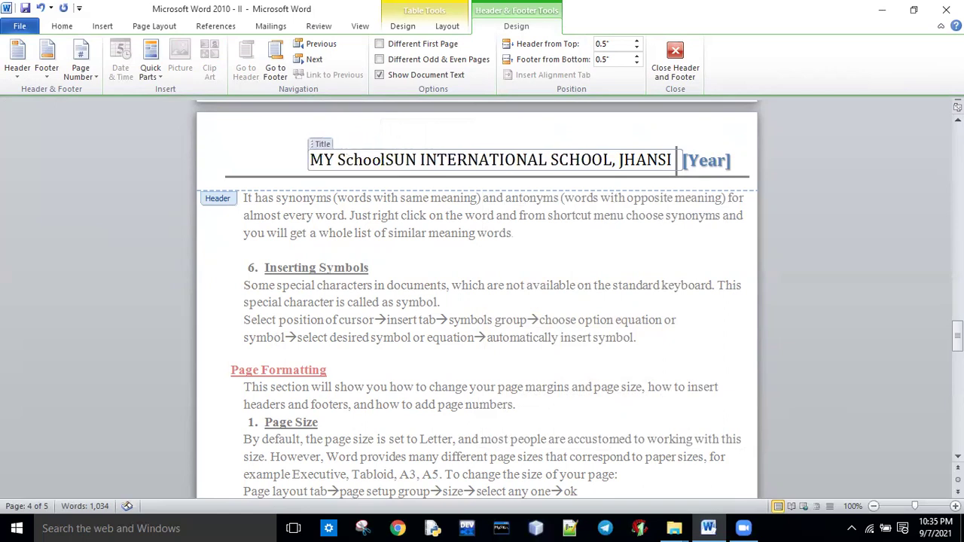
key(BackSpace)
key(BackSpace)
key(BackSpace)
key(BackSpace)
key(BackSpace)
key(BackSpace)
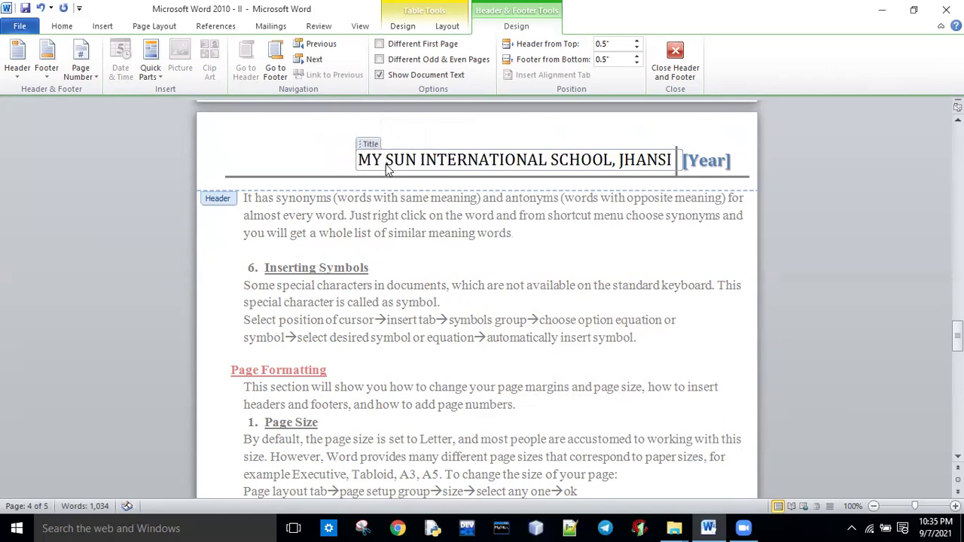
text(S)
key(BackSpace)
text(SCHOOL)
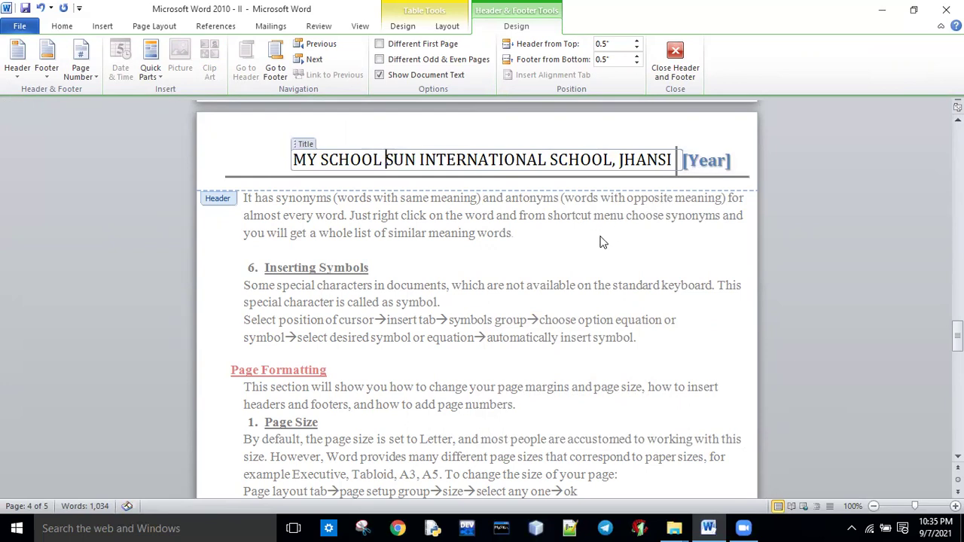
Close header editing and scroll back up the document.
double_click(649, 199)
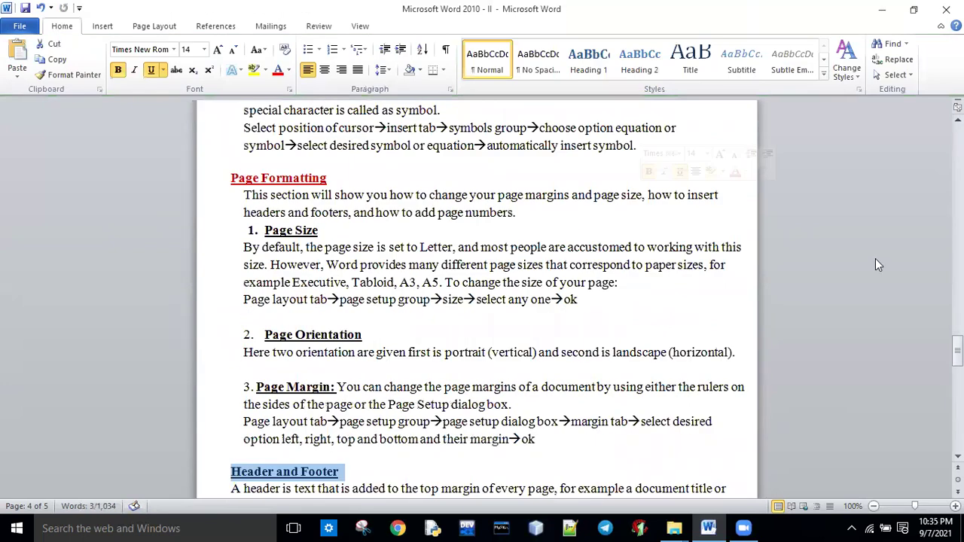
drag(958, 351, 958, 312)
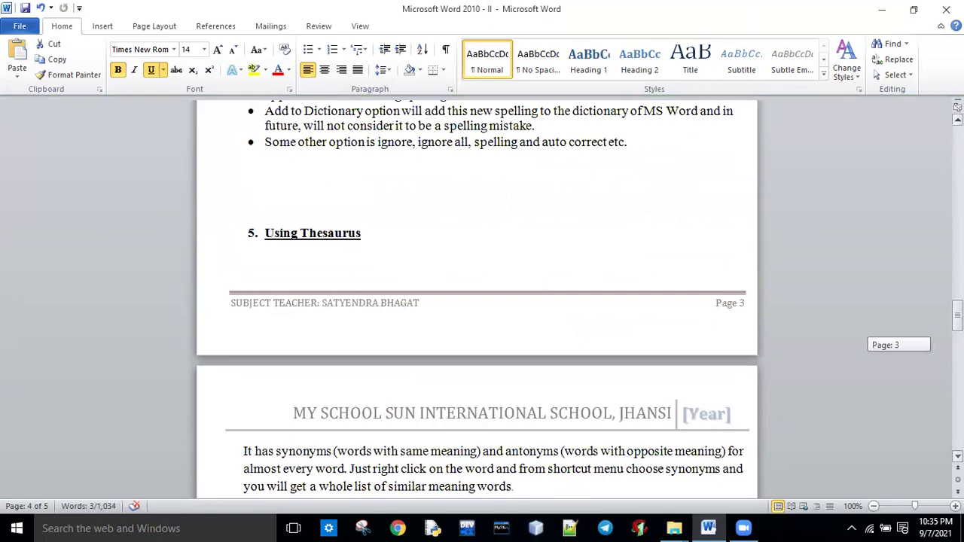
drag(958, 312, 958, 139)
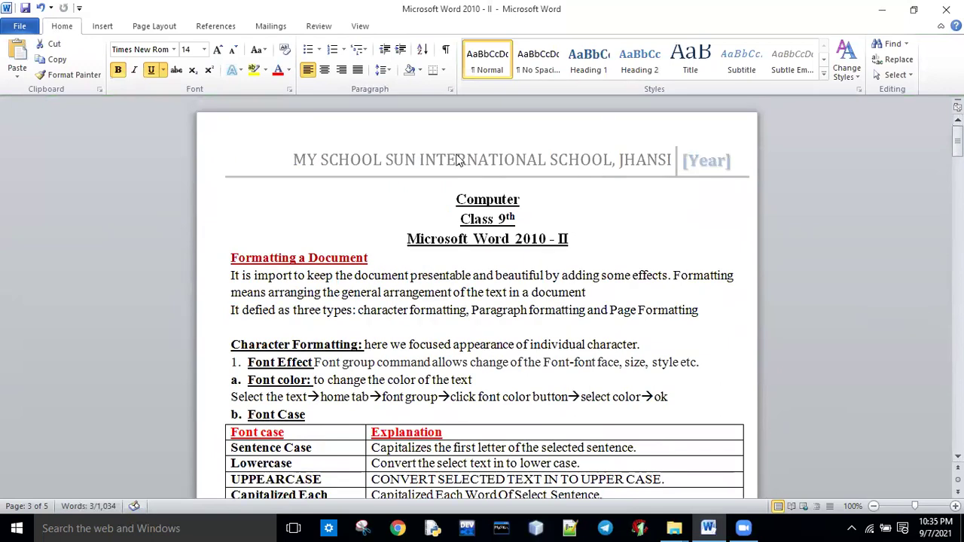
Insert a Blank footer and type WORD PART 2 into it.
click(103, 30)
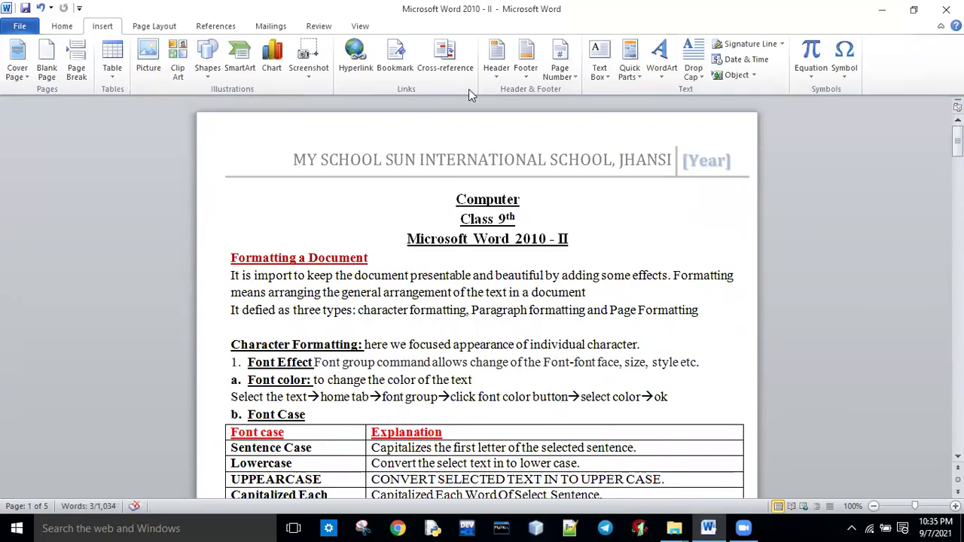
click(528, 73)
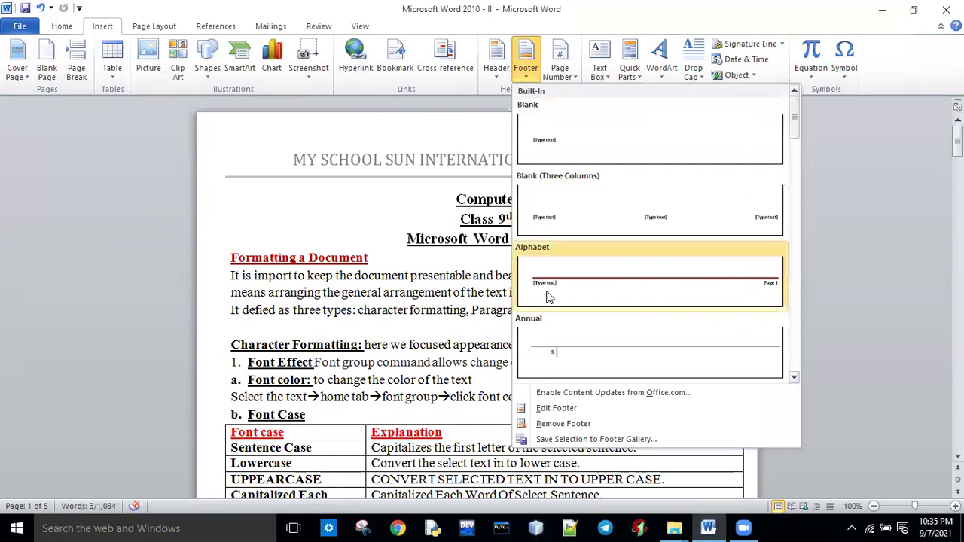
click(550, 146)
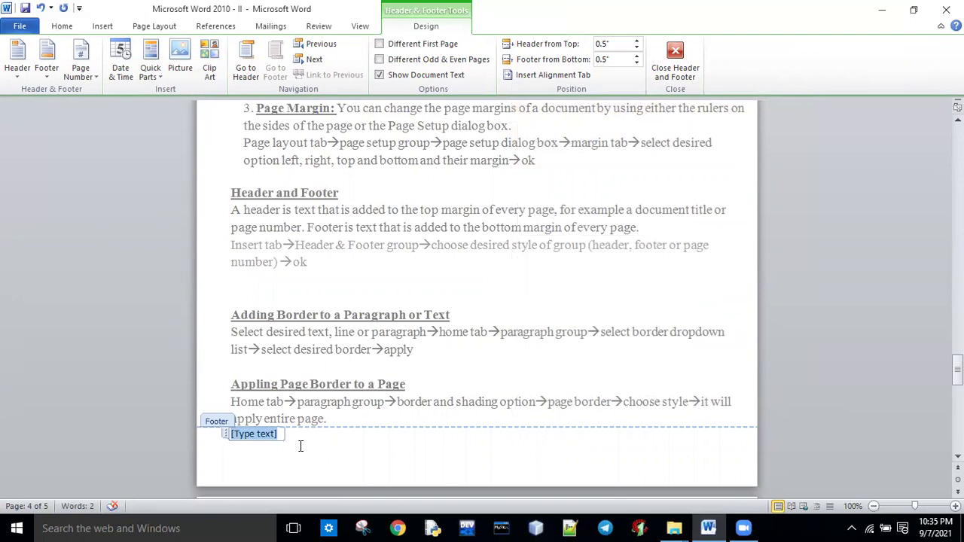
text(wo)
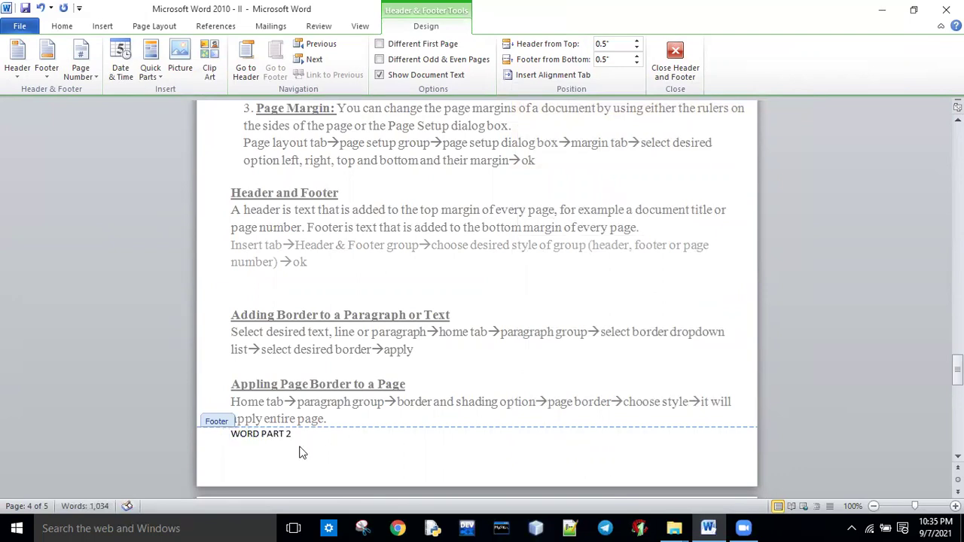
Color the footer text red and close footer editing.
triple_click(252, 437)
click(62, 25)
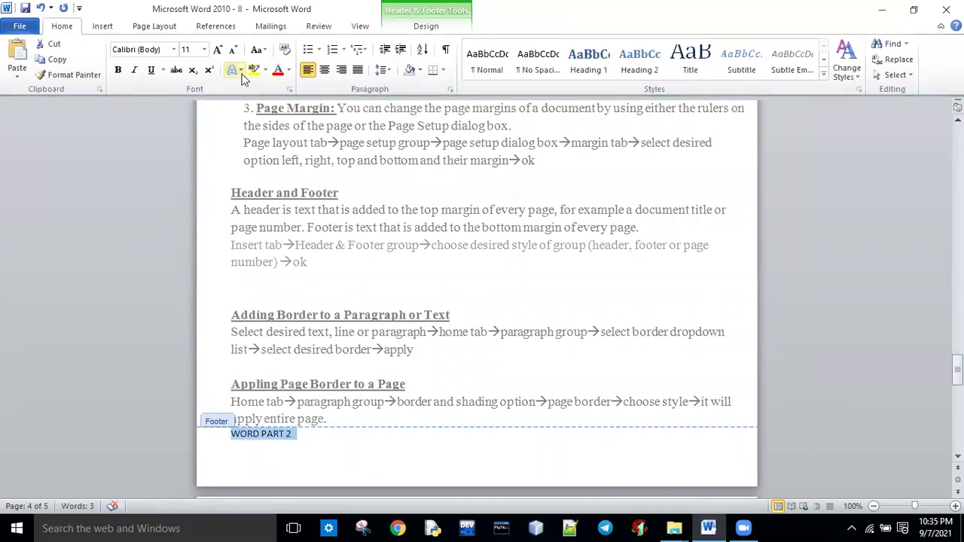
click(277, 78)
double_click(312, 294)
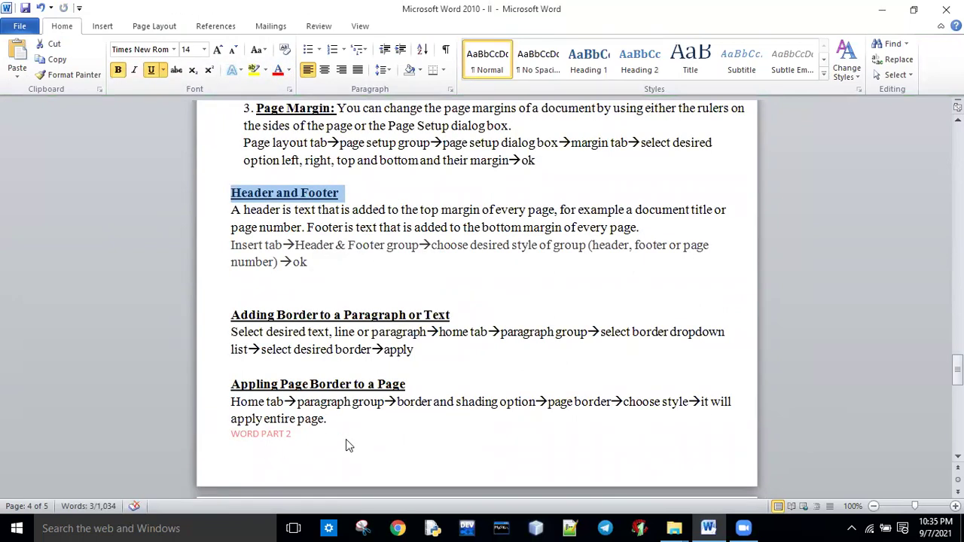
drag(958, 368, 940, 252)
key(ctrl+z)
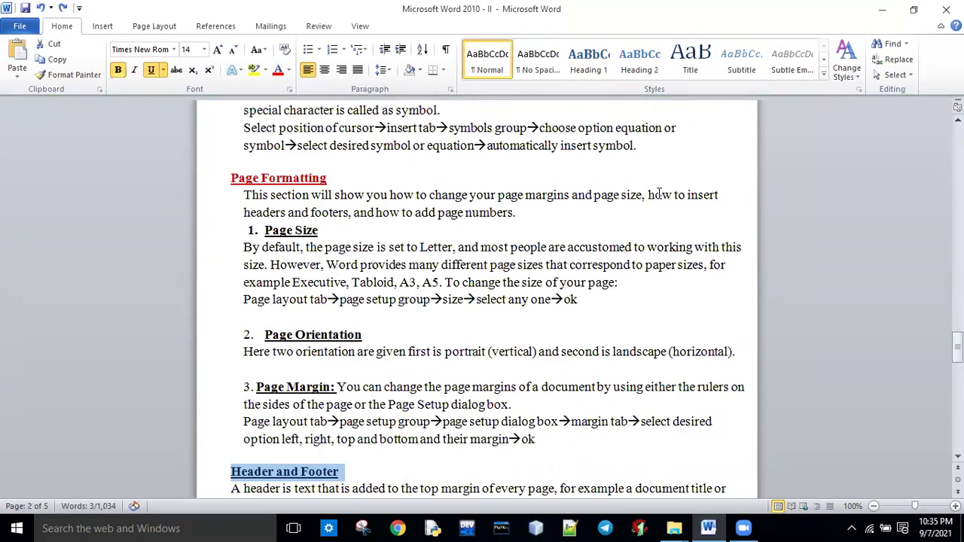
drag(958, 345, 958, 375)
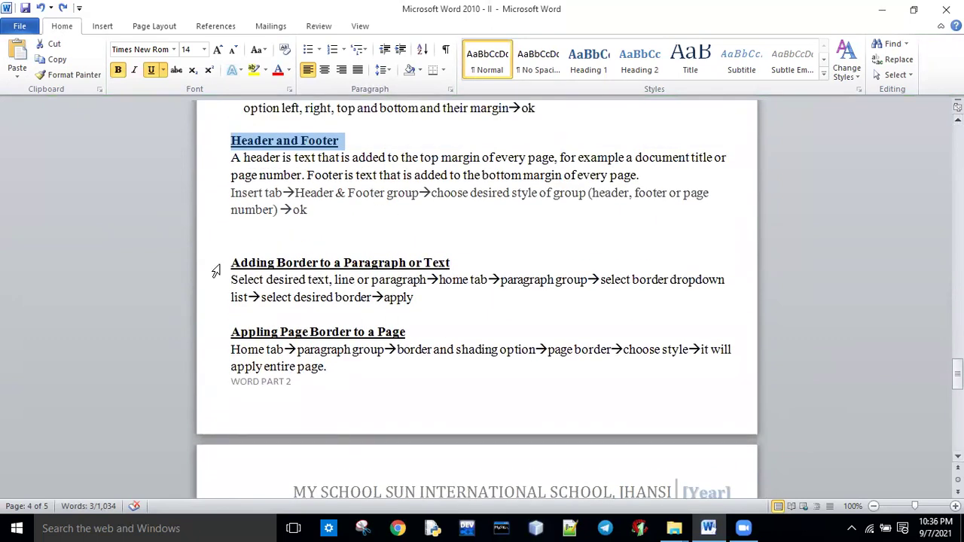
drag(231, 263, 452, 277)
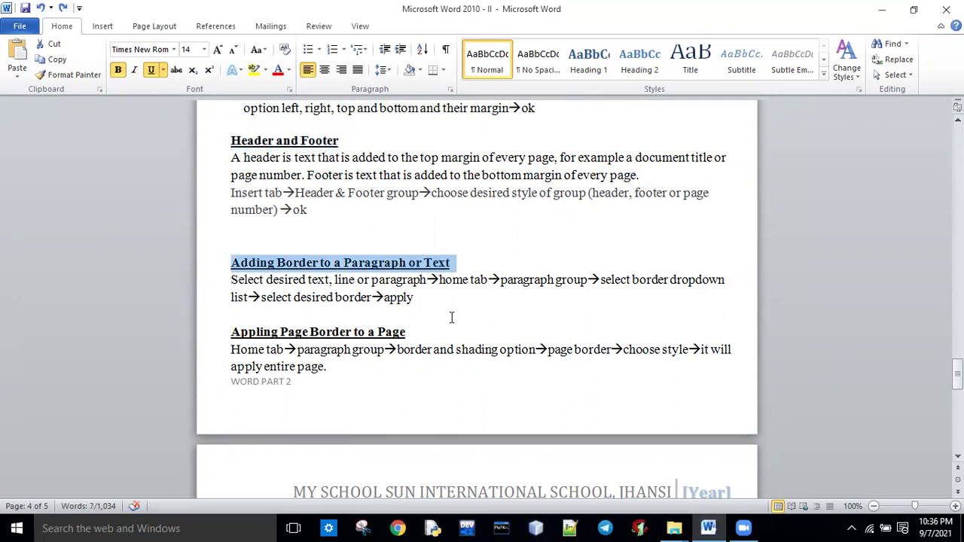
click(452, 317)
drag(231, 280, 430, 305)
click(433, 308)
drag(232, 281, 430, 308)
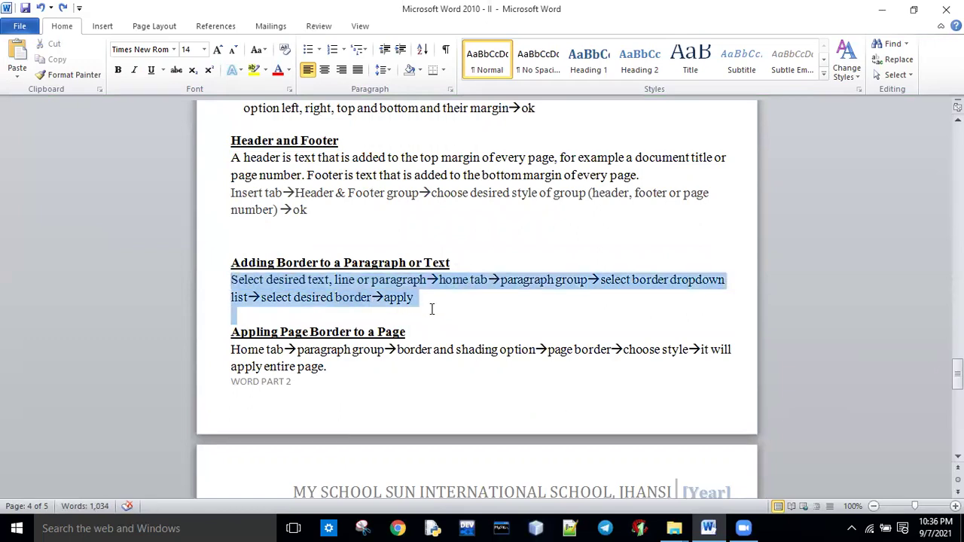
click(442, 70)
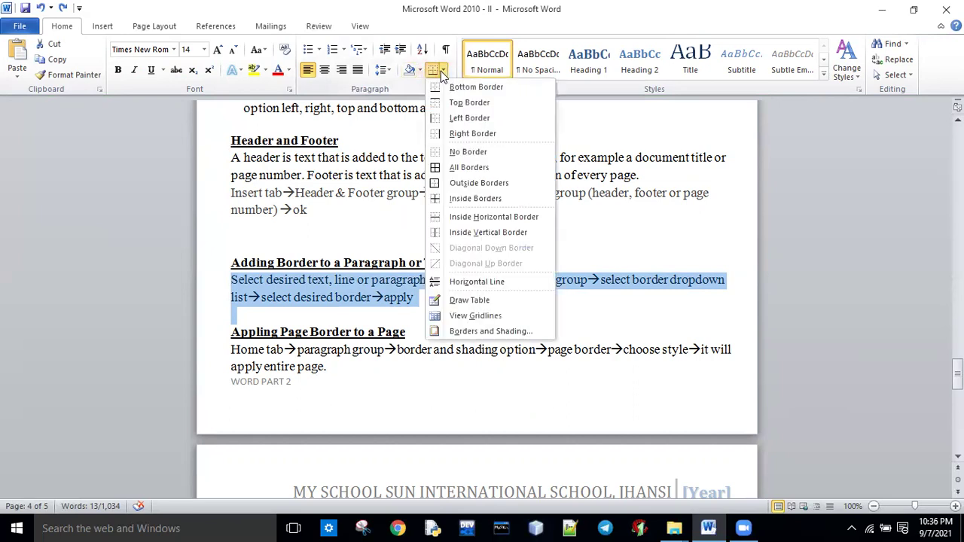
click(460, 168)
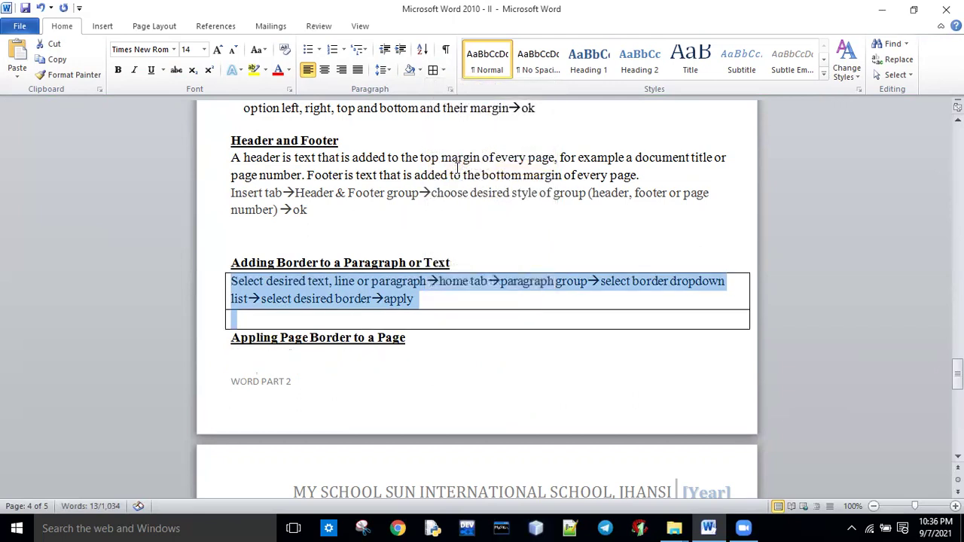
key(ctrl+z)
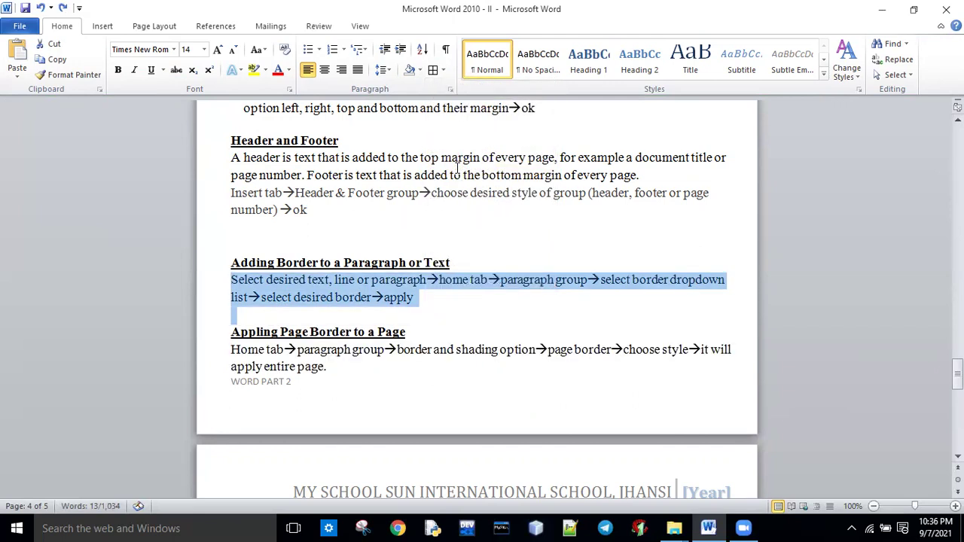
Apply a Box border to the paragraph through Borders and Shading.
click(450, 90)
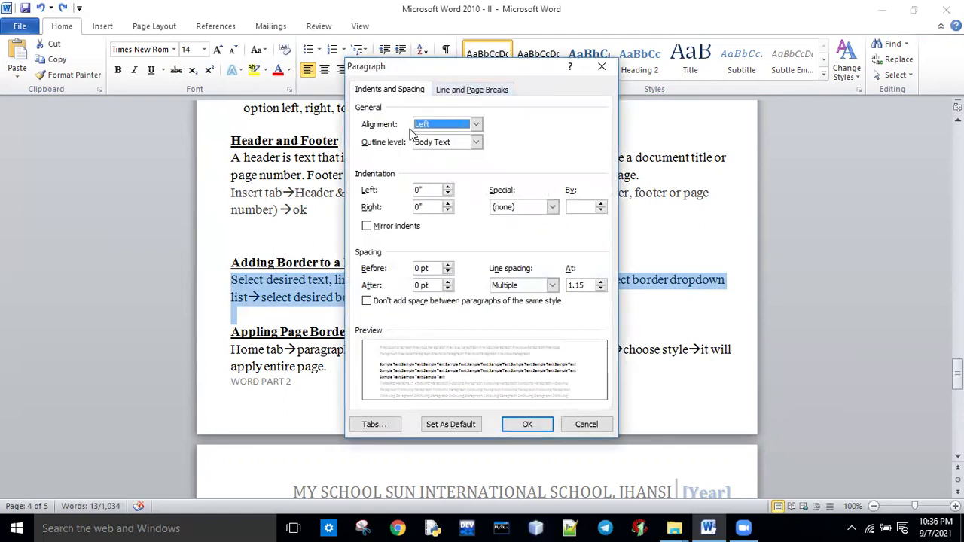
click(602, 66)
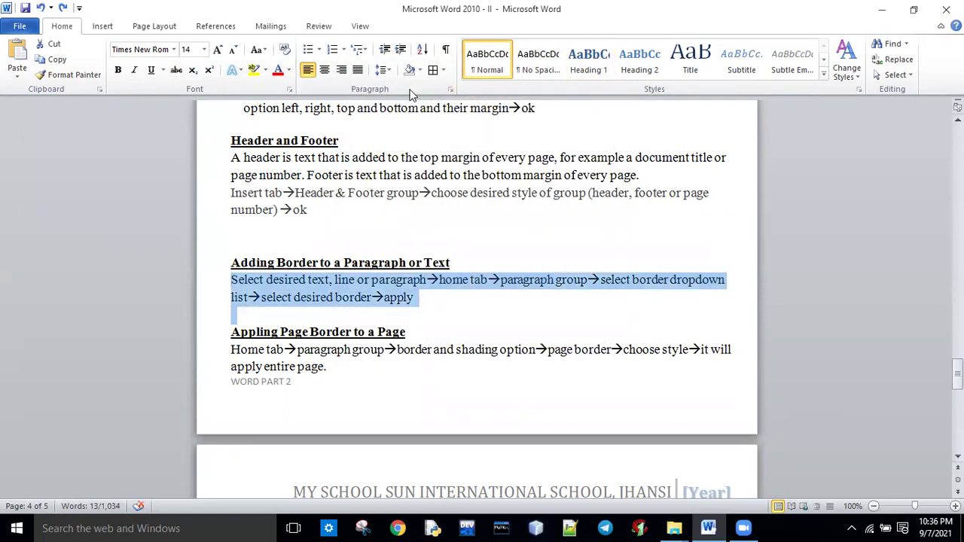
click(443, 70)
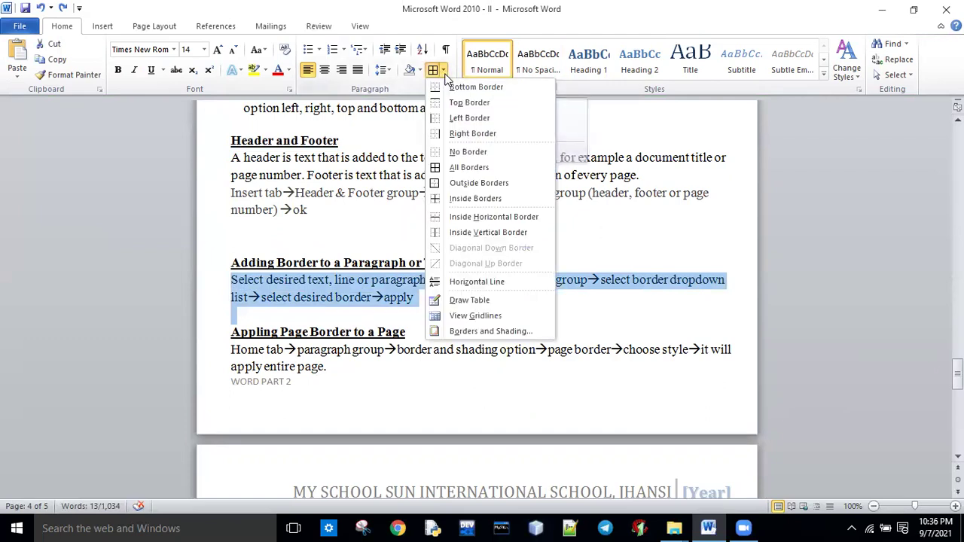
click(468, 333)
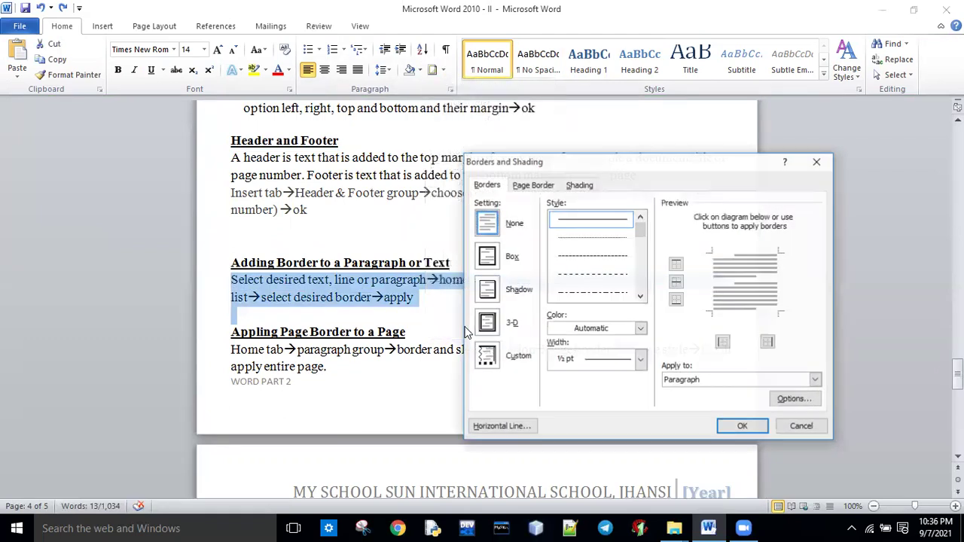
click(488, 260)
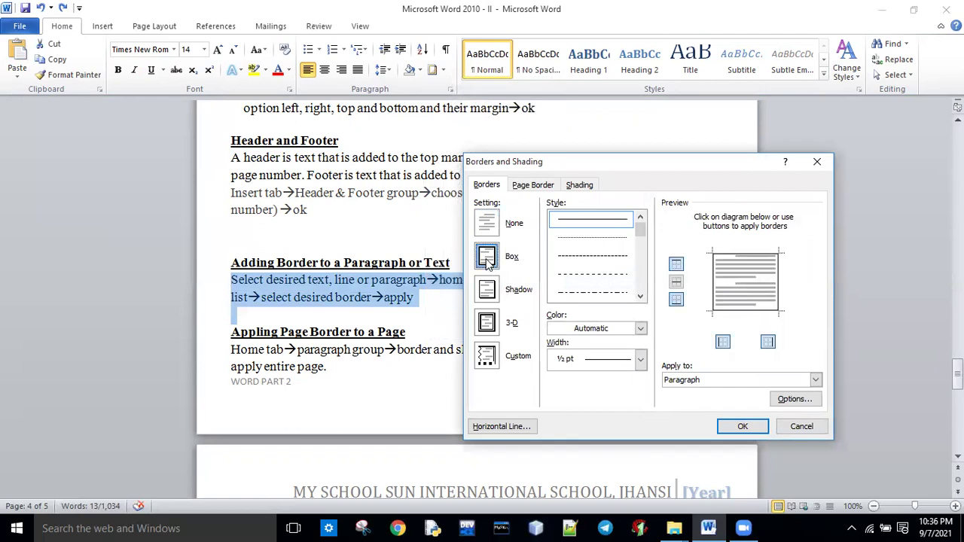
click(739, 426)
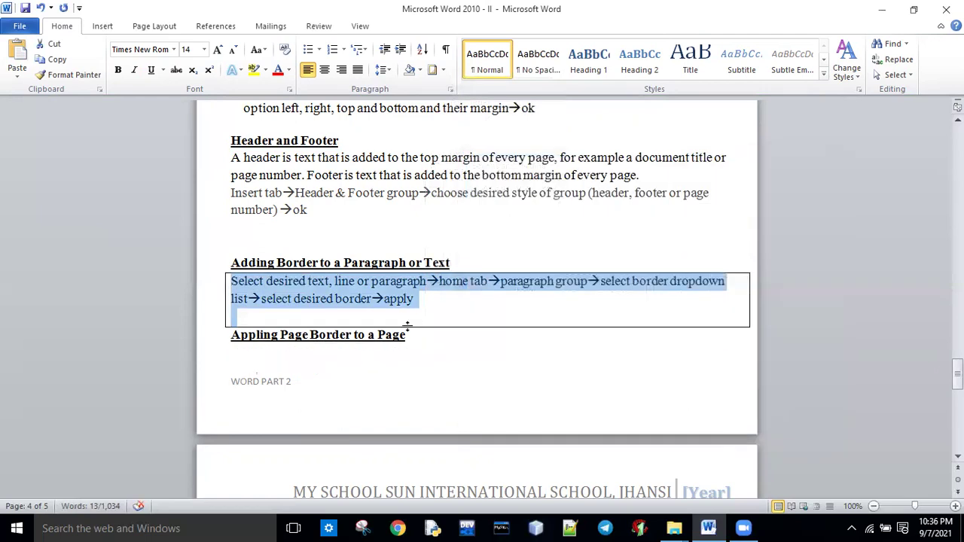
click(458, 315)
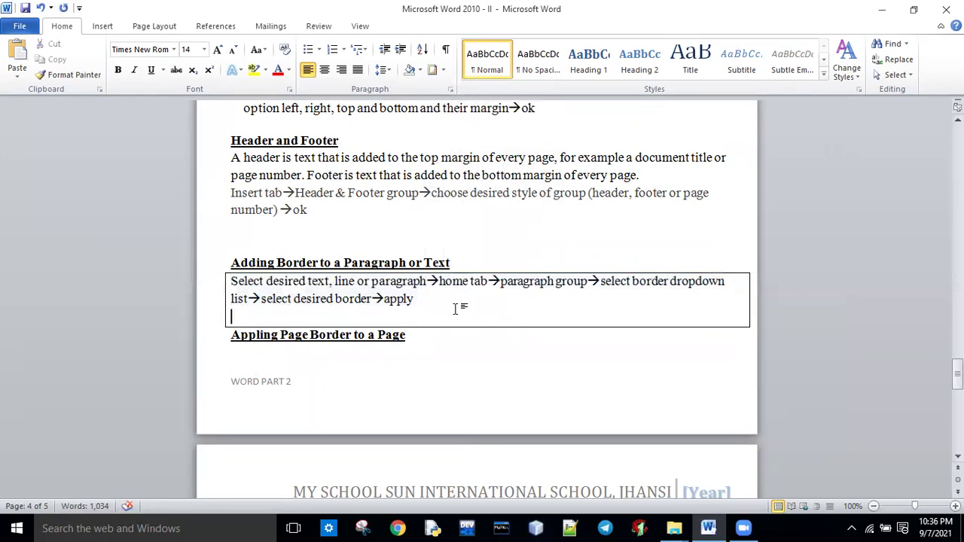
Reselect the whole bordered paragraph.
click(443, 70)
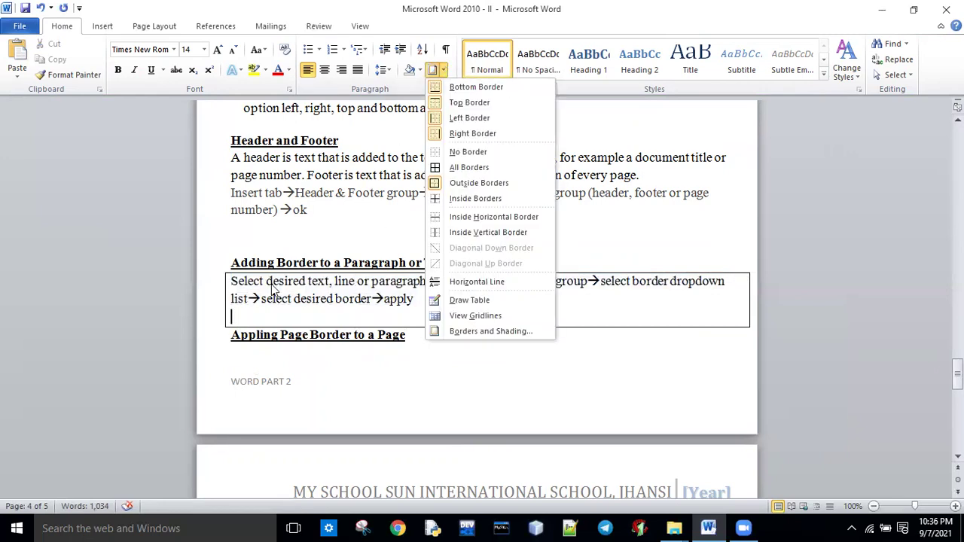
click(230, 280)
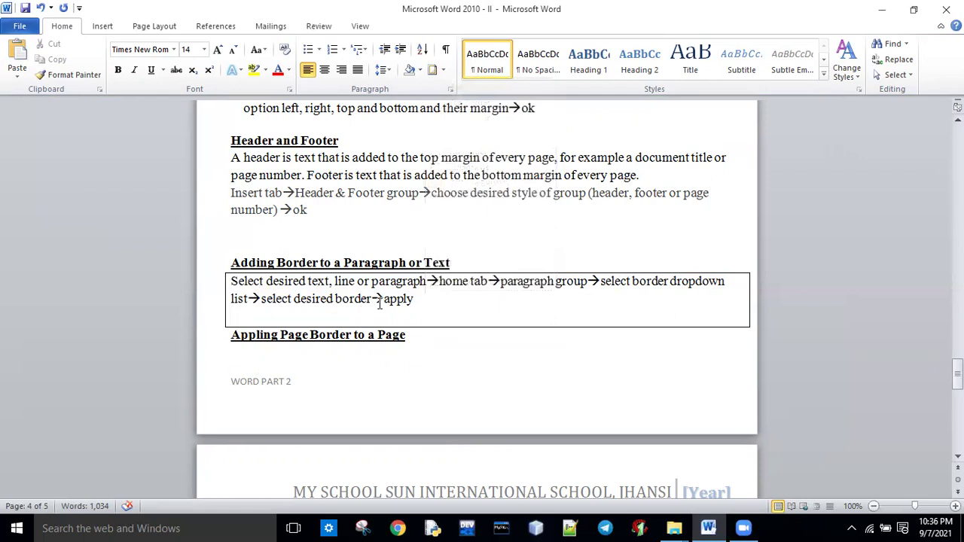
drag(232, 280, 456, 305)
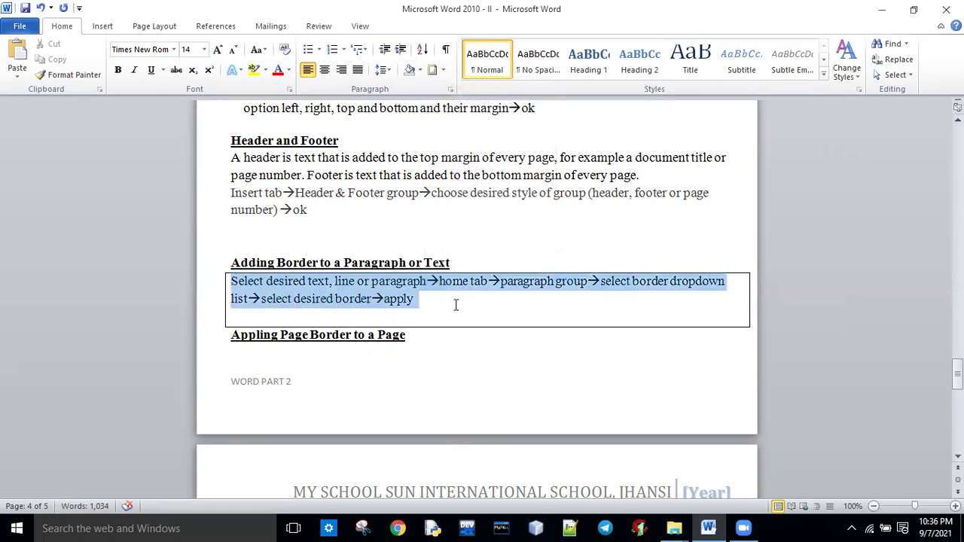
Change the paragraph border to red, then undo the border changes with Ctrl+Z.
click(444, 70)
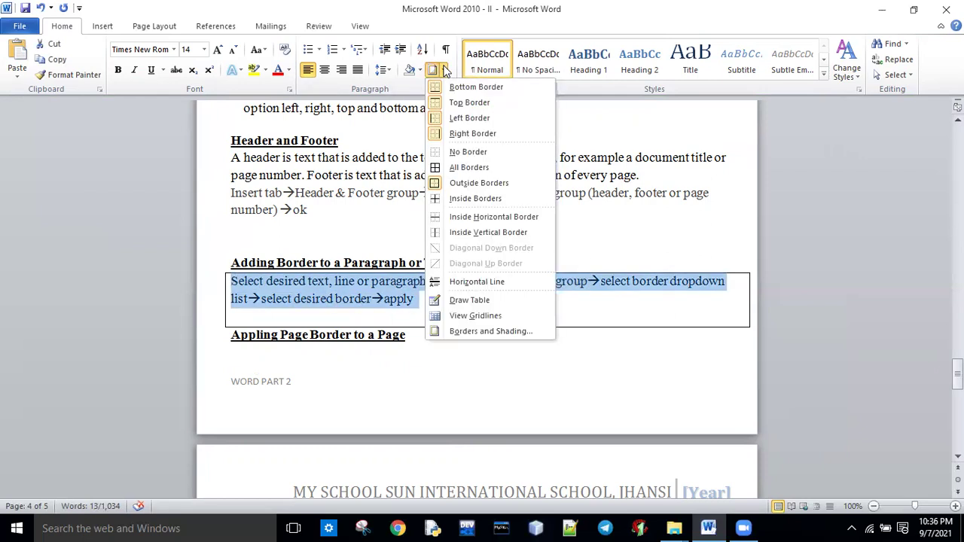
click(459, 335)
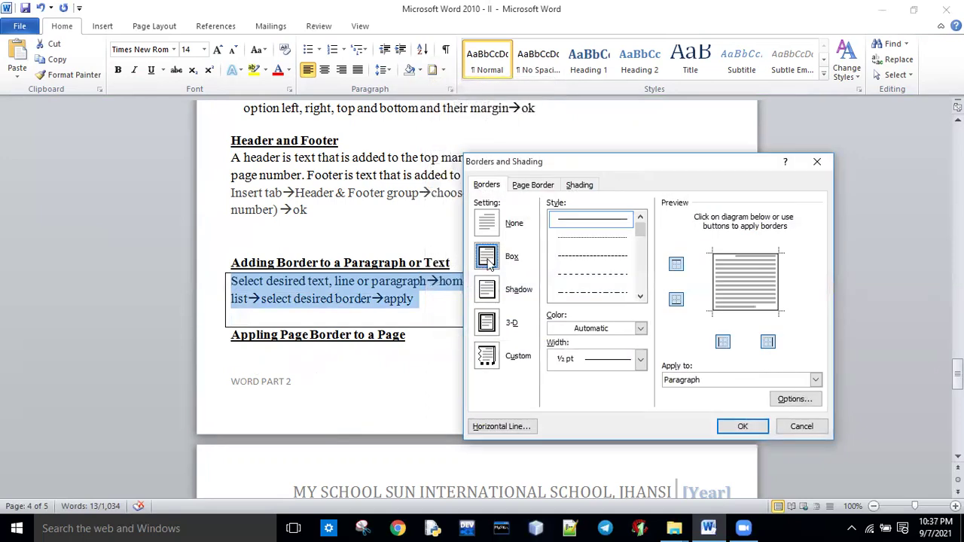
click(639, 330)
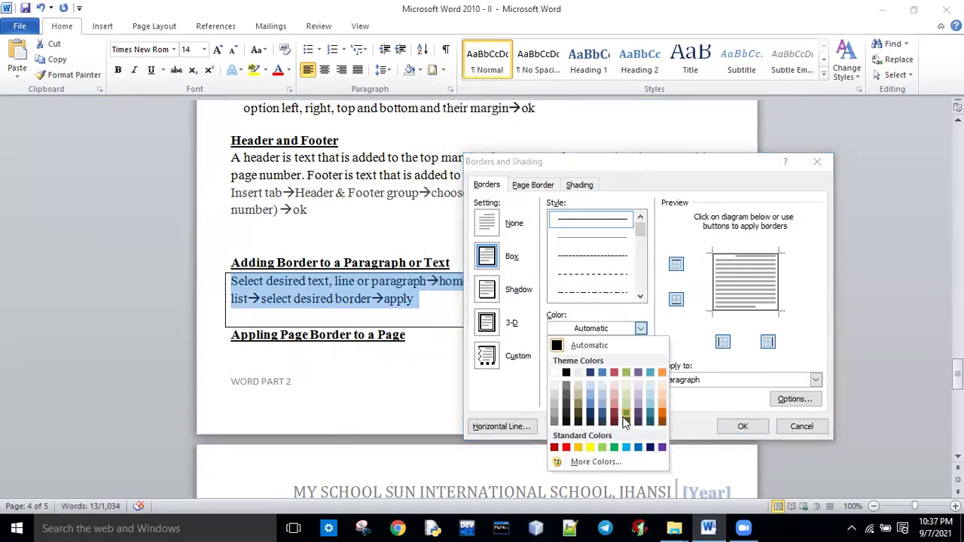
click(567, 447)
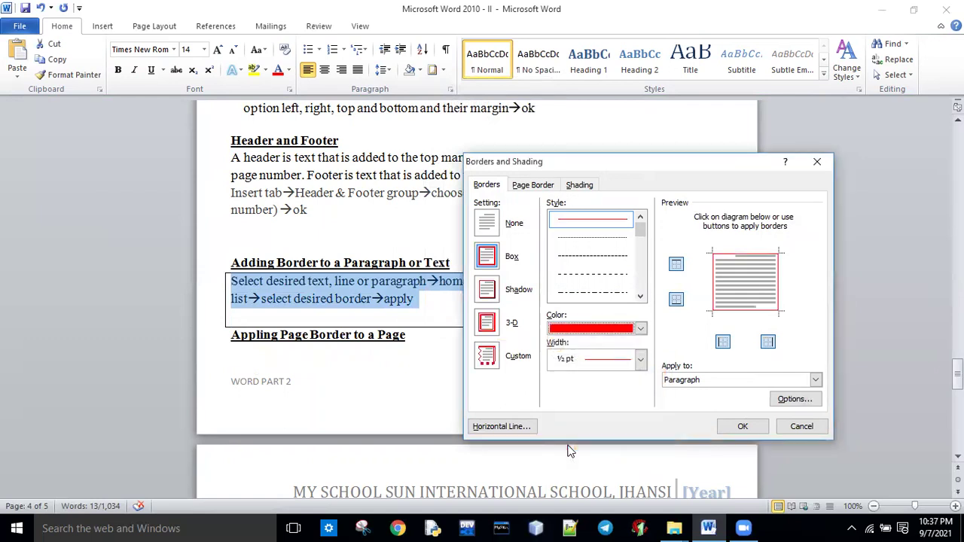
click(743, 426)
click(567, 349)
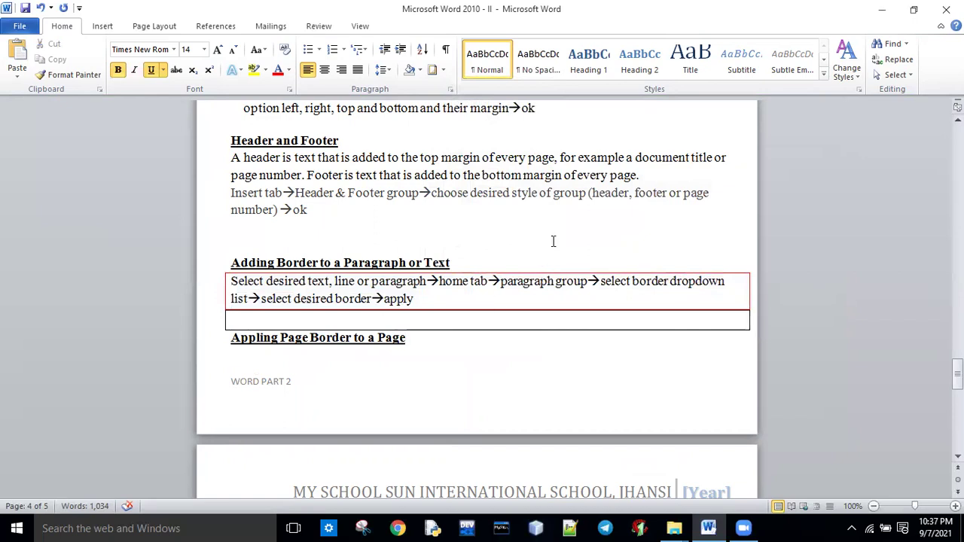
key(ctrl+z)
key(ctrl+z)
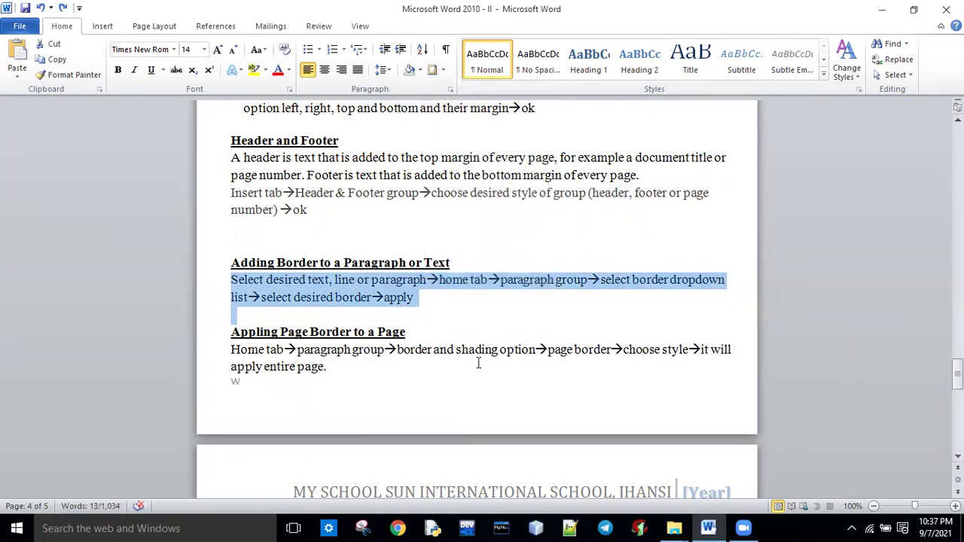
click(442, 354)
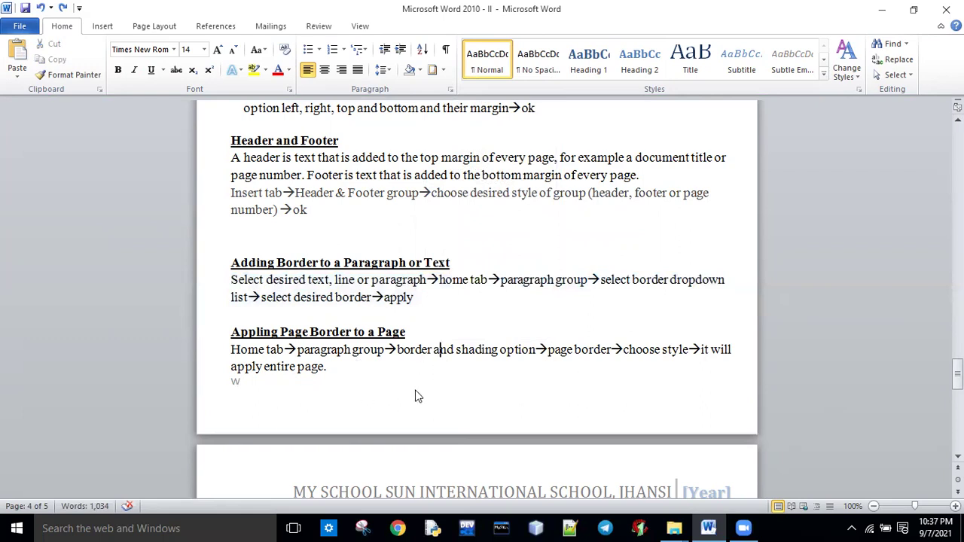
drag(957, 374, 957, 381)
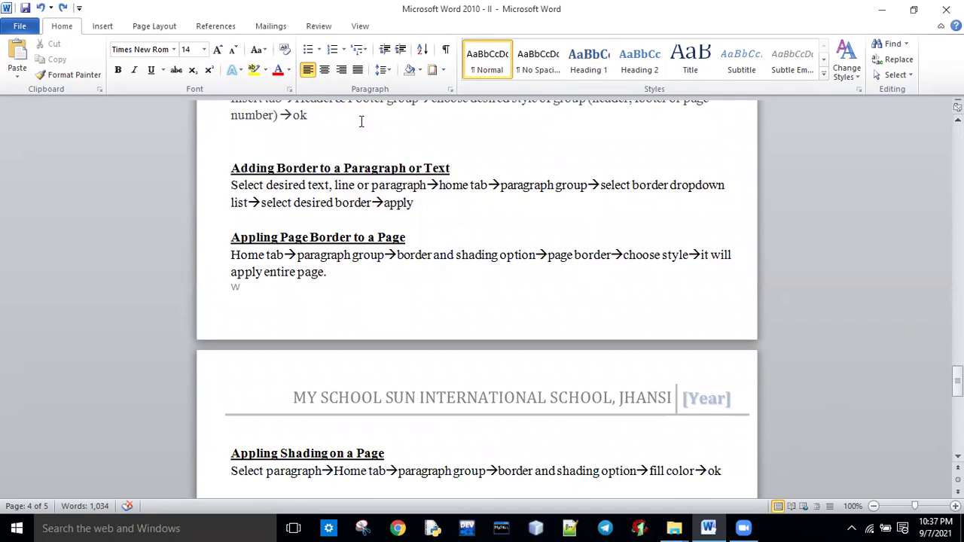
click(443, 69)
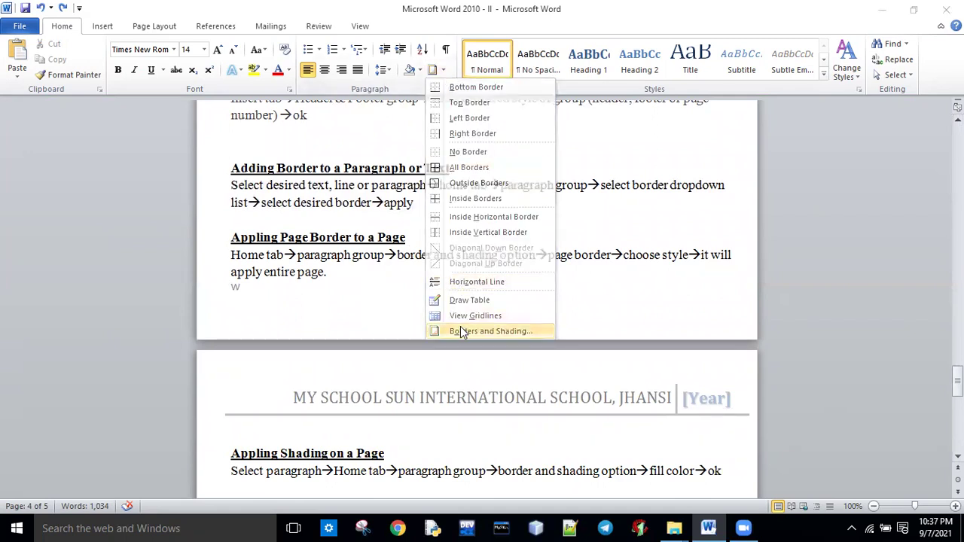
click(462, 330)
click(531, 190)
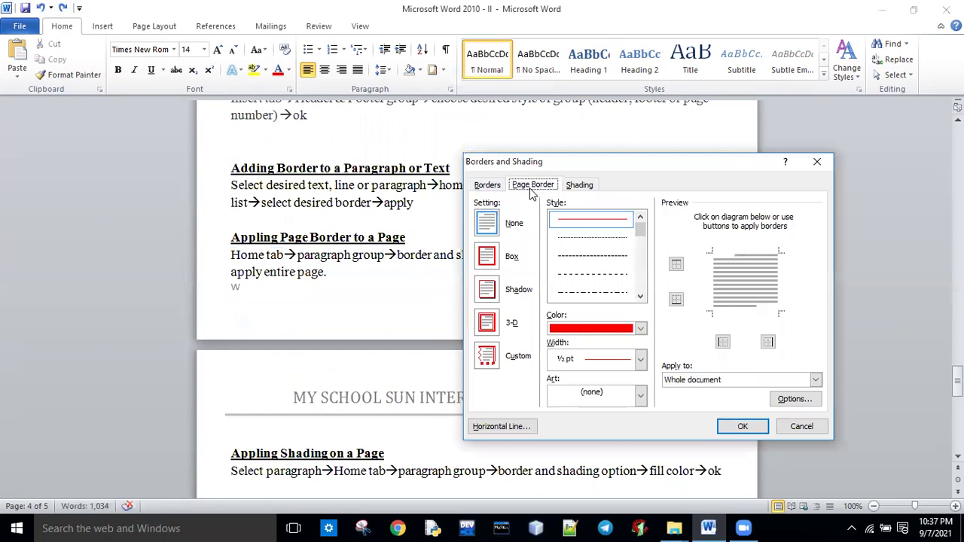
click(487, 257)
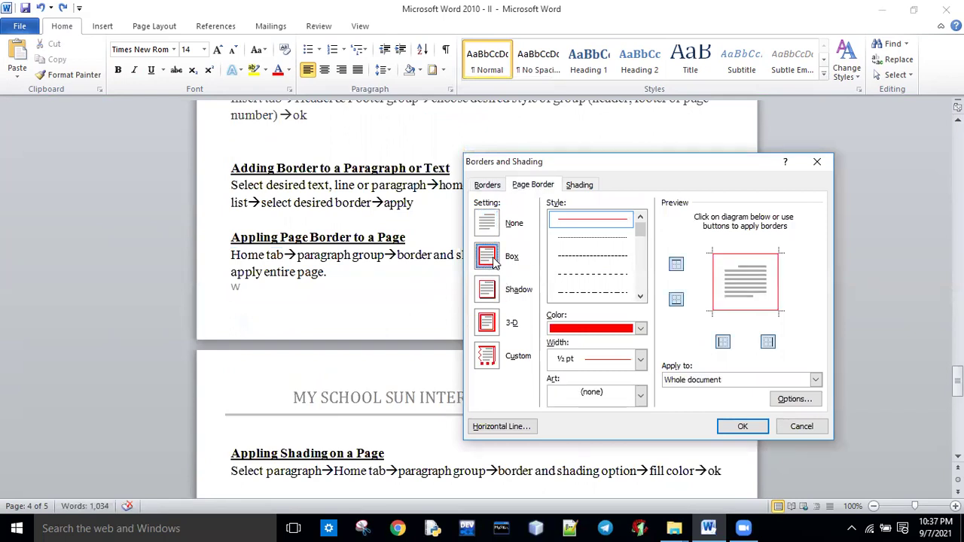
click(641, 360)
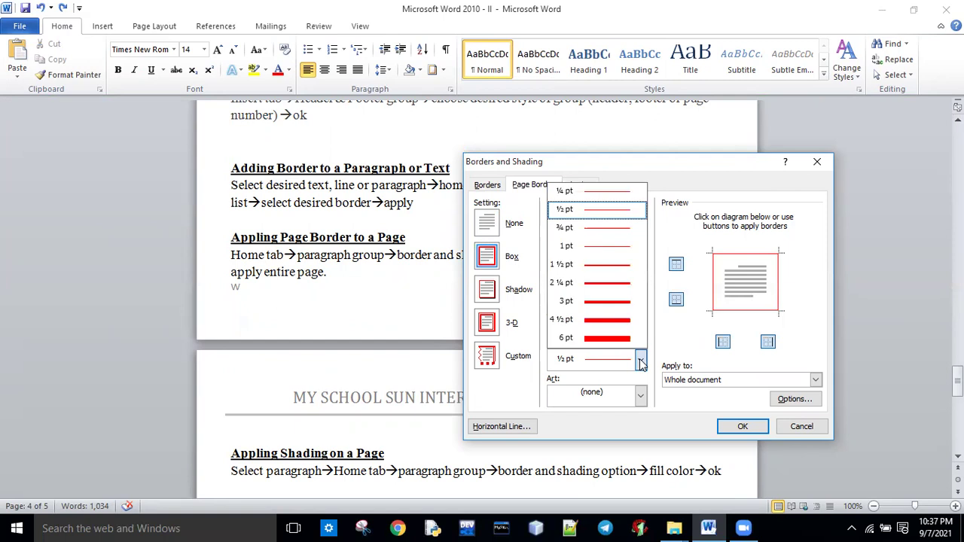
click(607, 338)
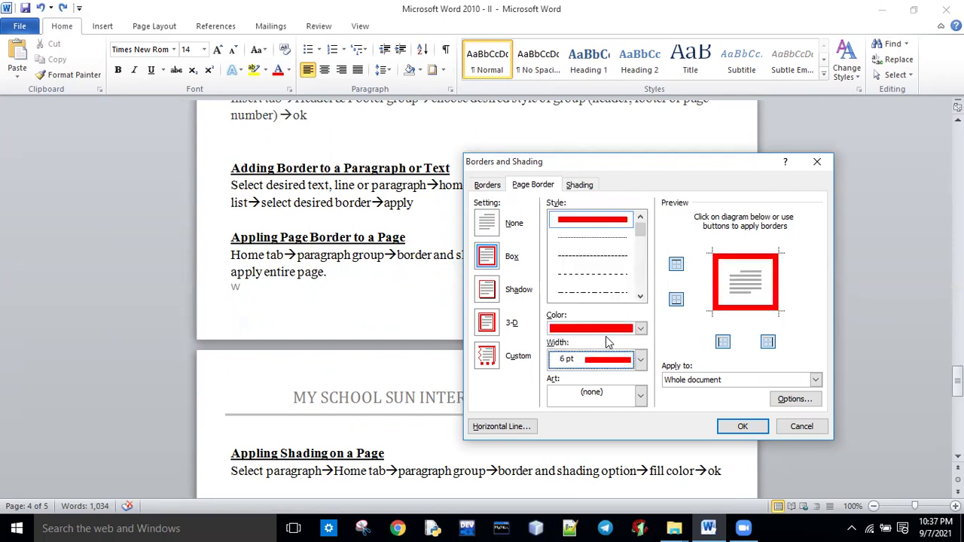
click(640, 398)
click(589, 449)
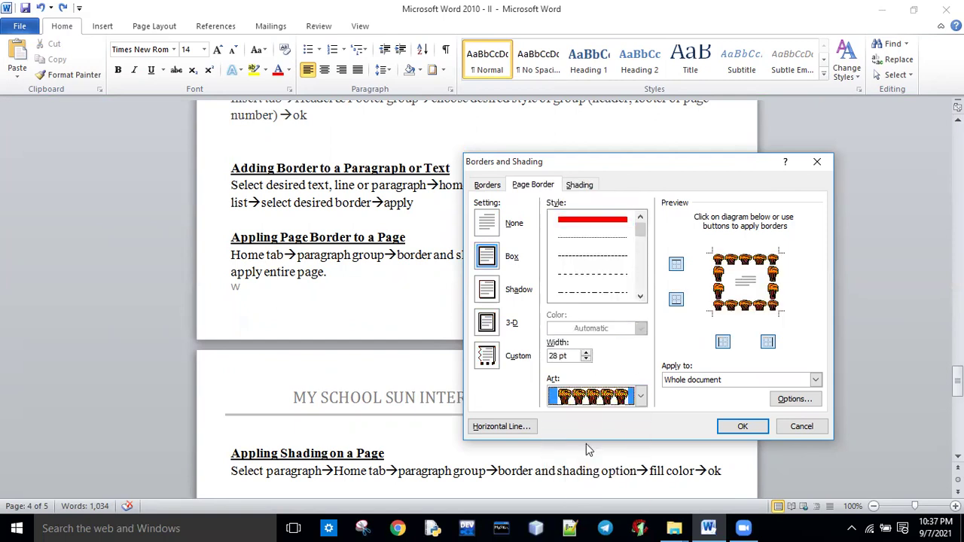
click(743, 426)
mouse_move(957, 376)
mouse_down()
mouse_move(958, 128)
mouse_move(957, 396)
mouse_move(958, 382)
mouse_up()
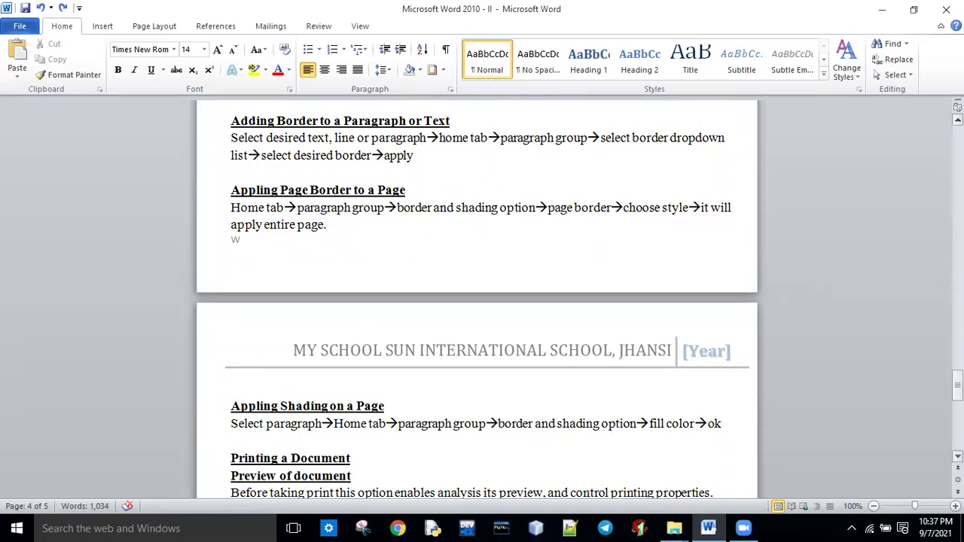
scroll(440, 322, down, 4)
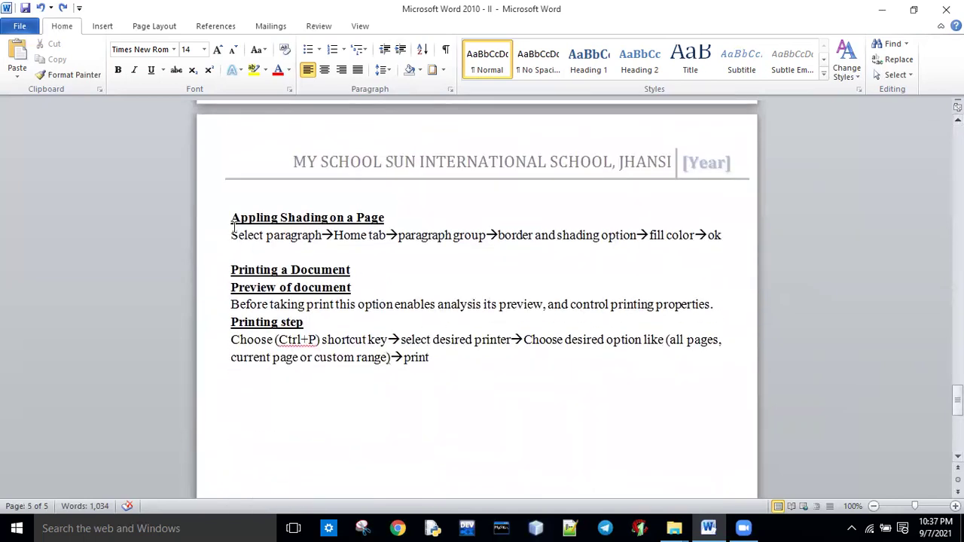
Shade the Appling Shading on a Page heading orange, then select the printing section.
drag(232, 218, 384, 220)
click(388, 219)
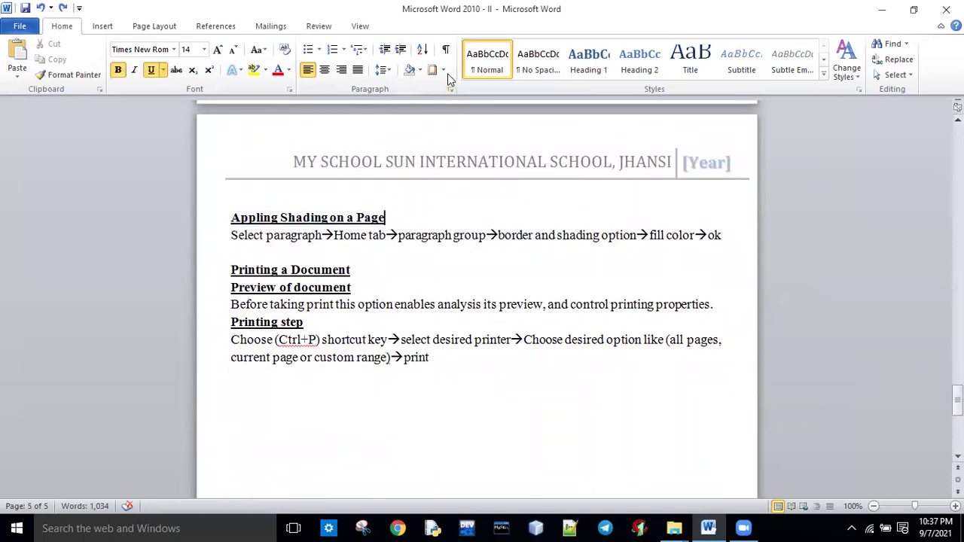
click(444, 70)
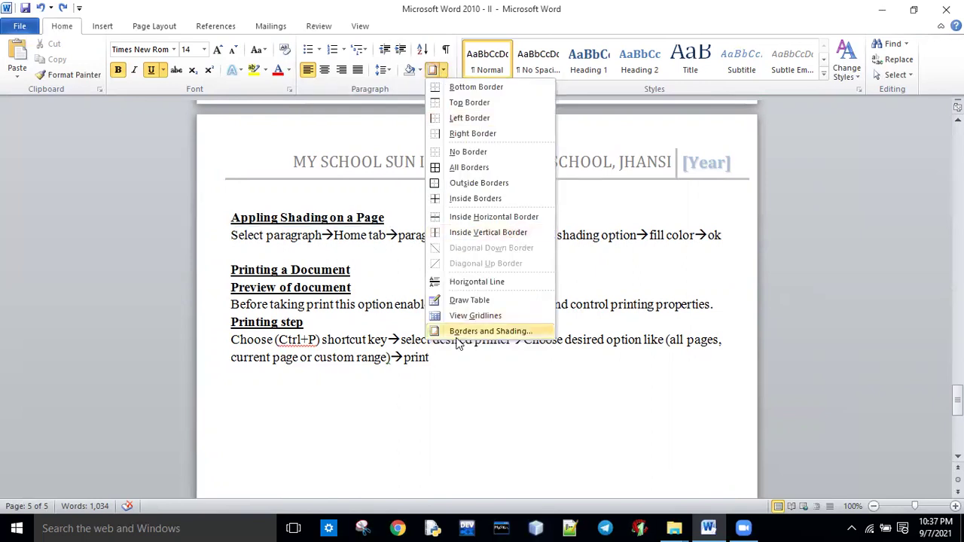
click(461, 331)
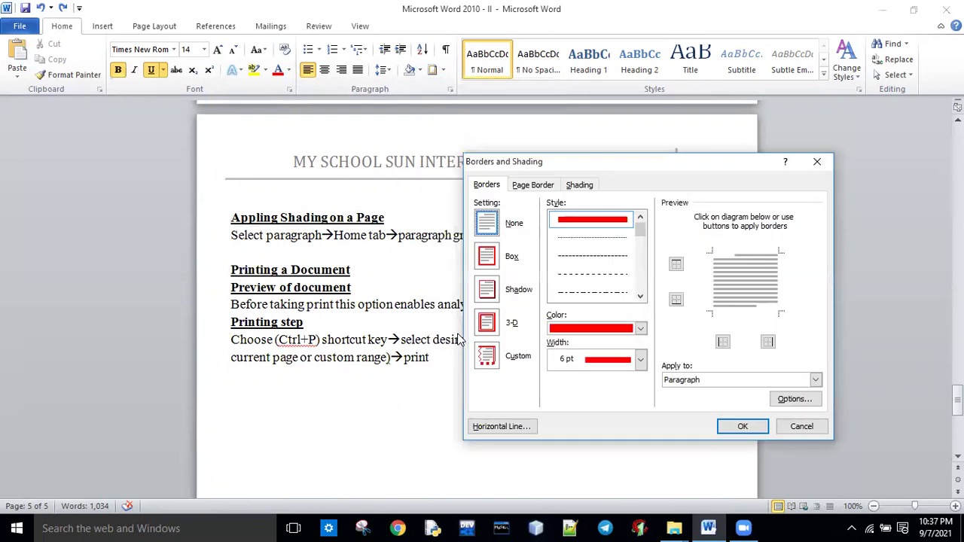
click(580, 187)
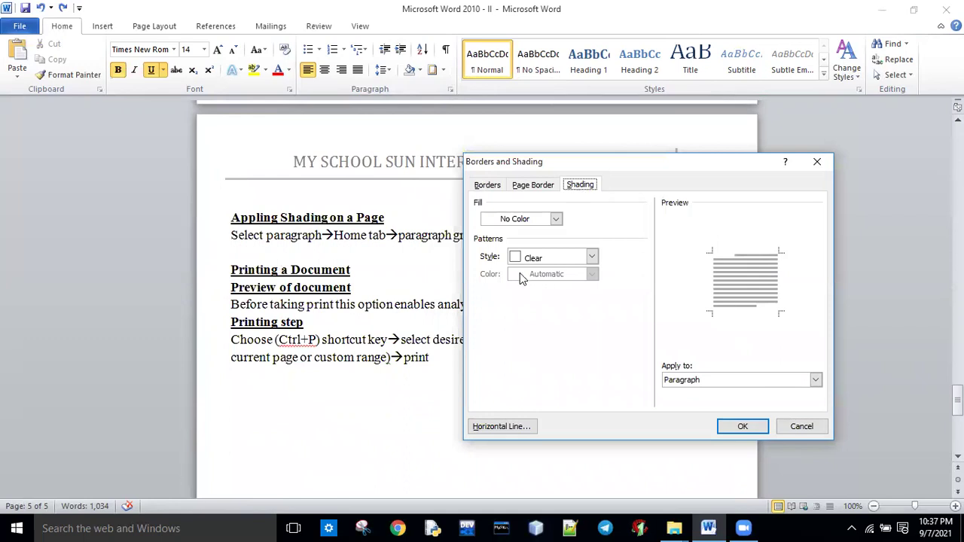
click(556, 219)
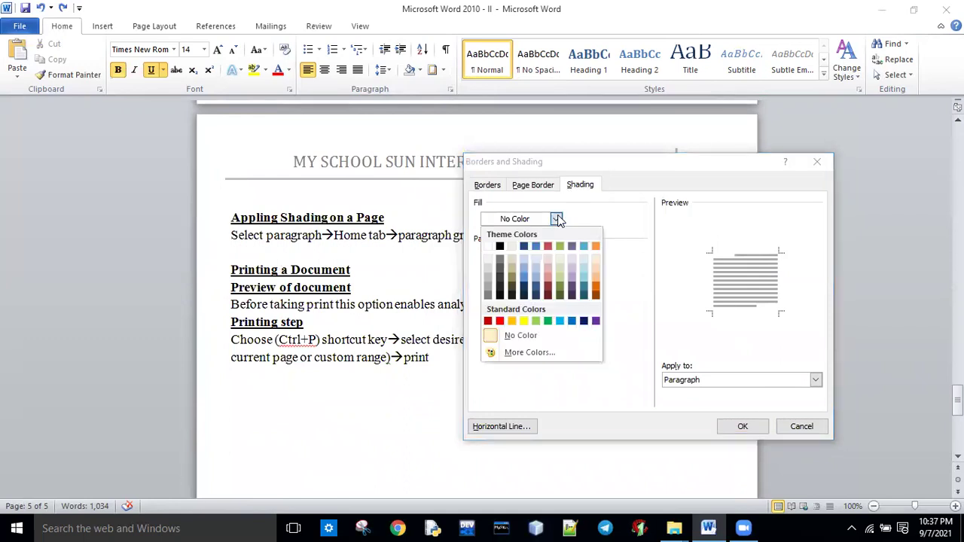
click(512, 321)
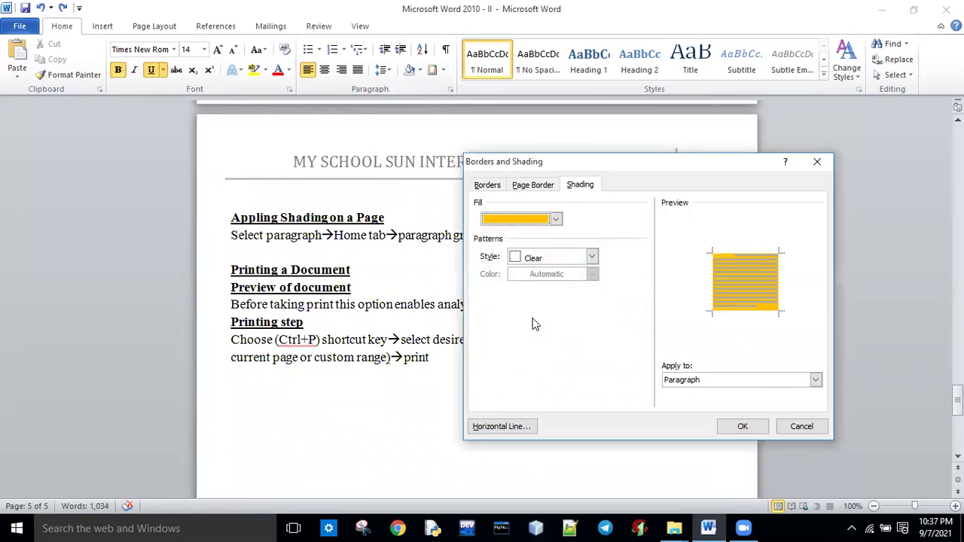
click(743, 426)
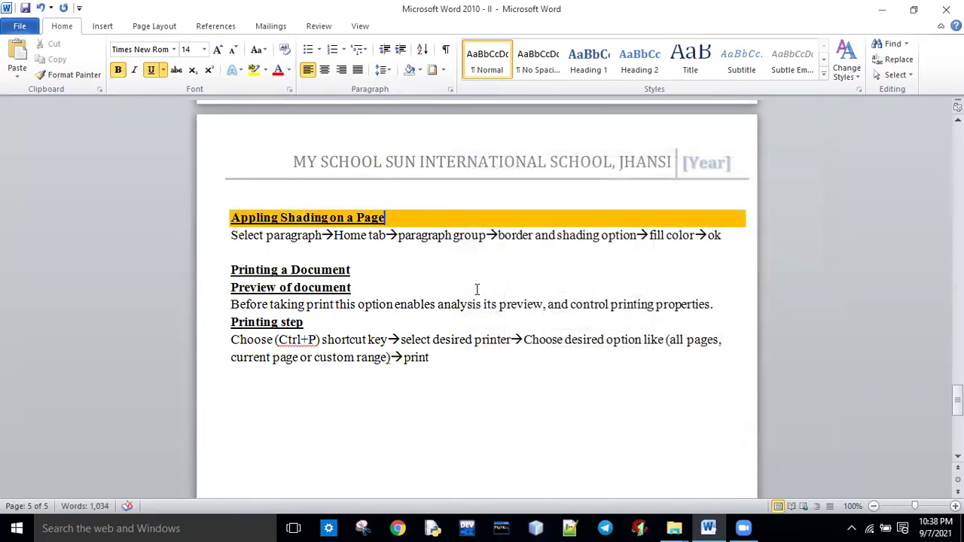
click(354, 253)
drag(233, 270, 431, 359)
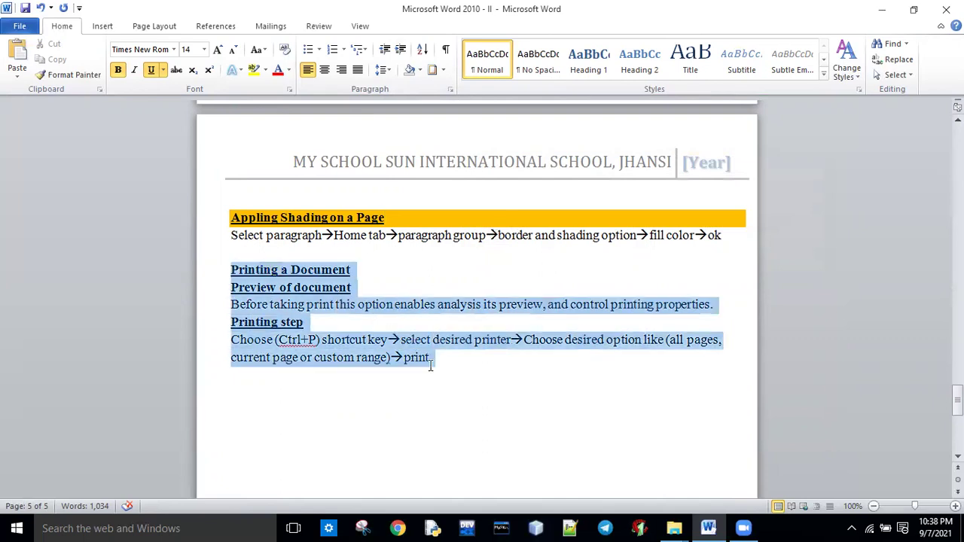
Apply light green fill with a 10% yellow pattern, then undo all shading with Ctrl+Z.
click(444, 74)
click(469, 333)
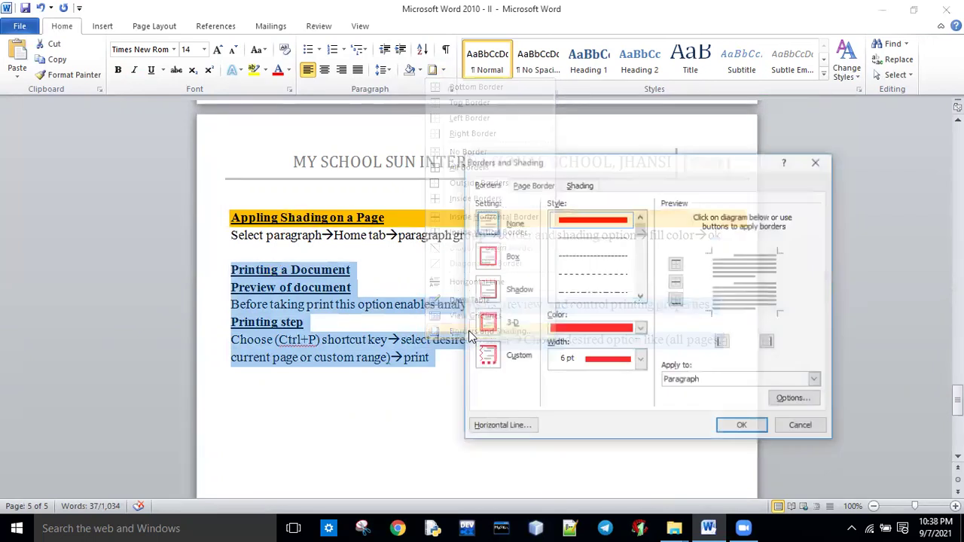
click(584, 186)
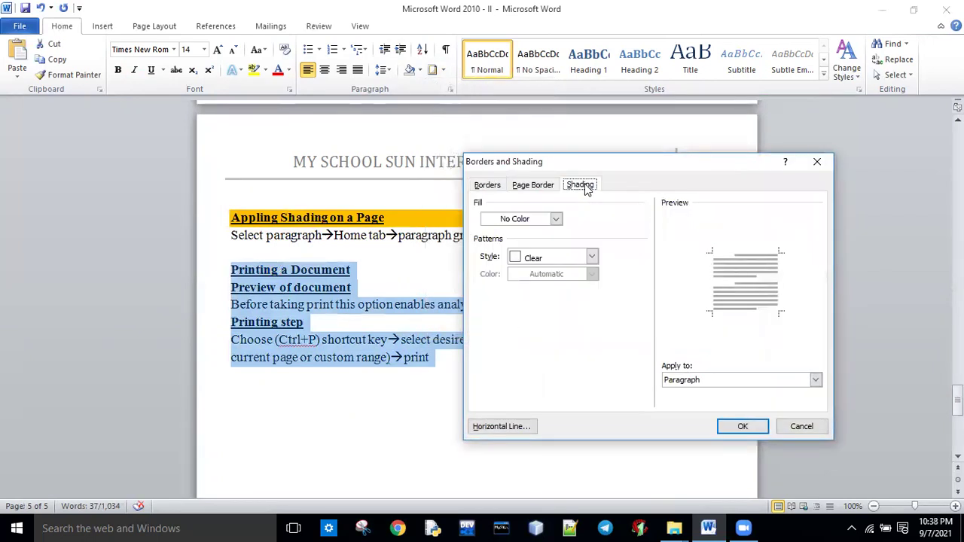
click(556, 219)
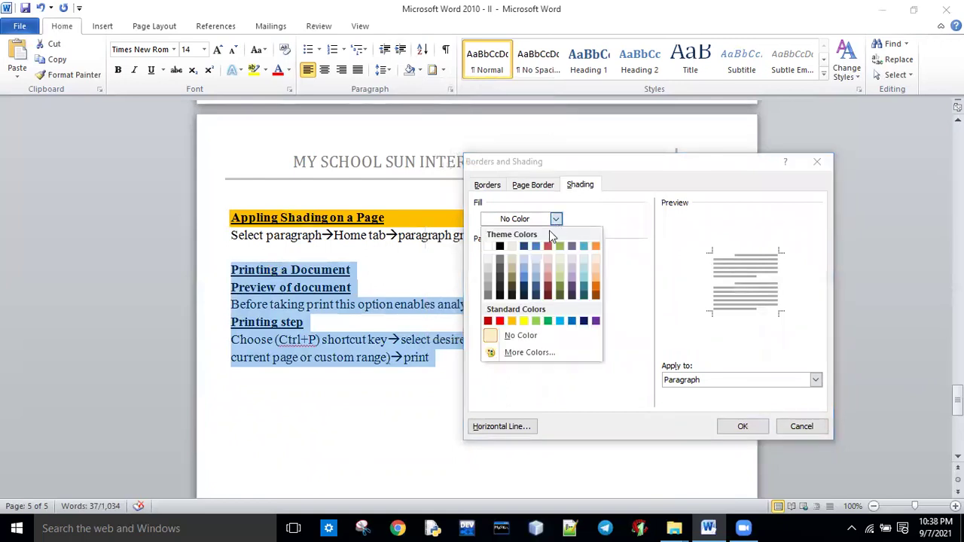
click(536, 322)
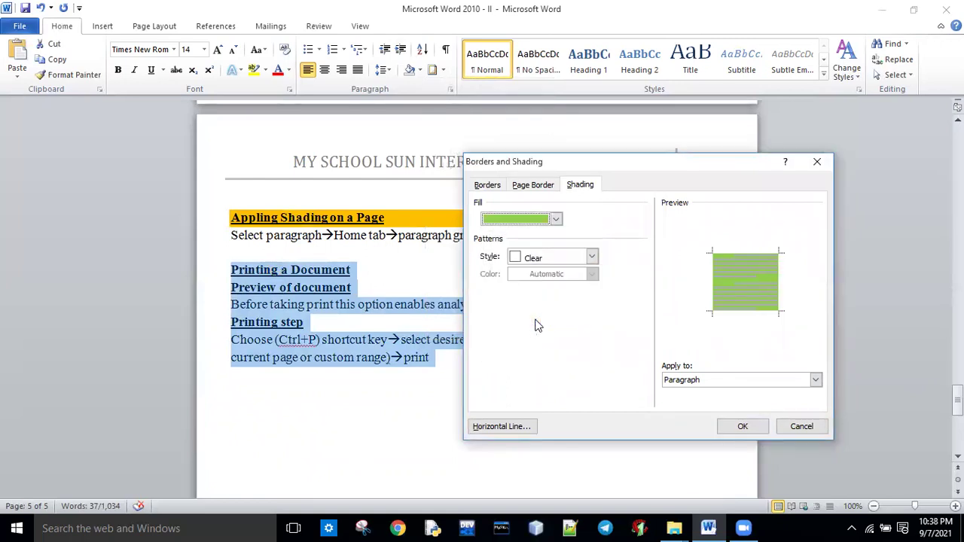
click(591, 257)
click(537, 312)
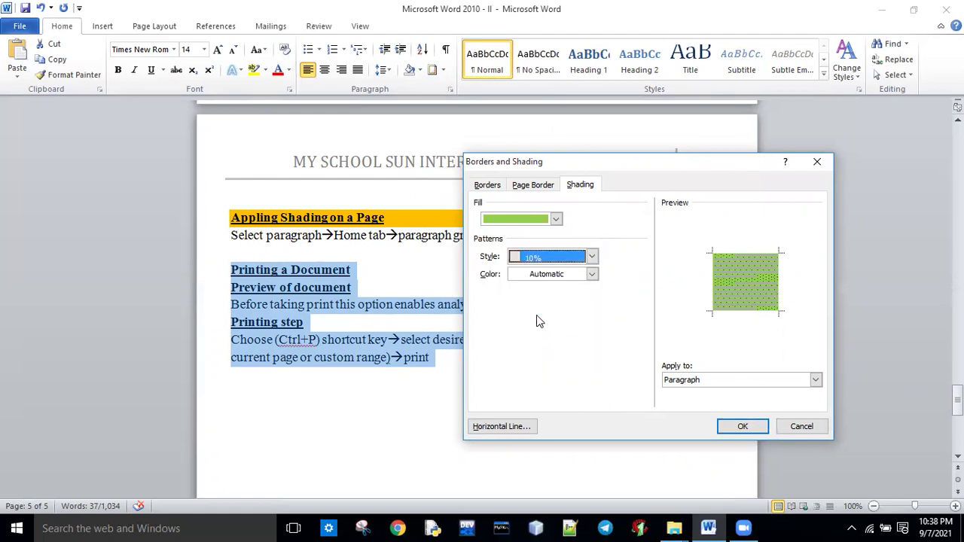
click(591, 275)
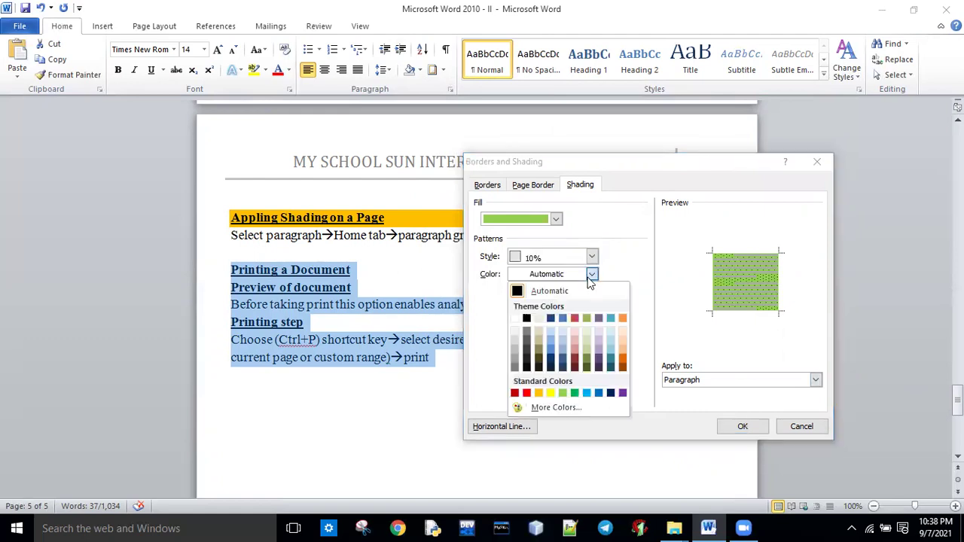
click(551, 393)
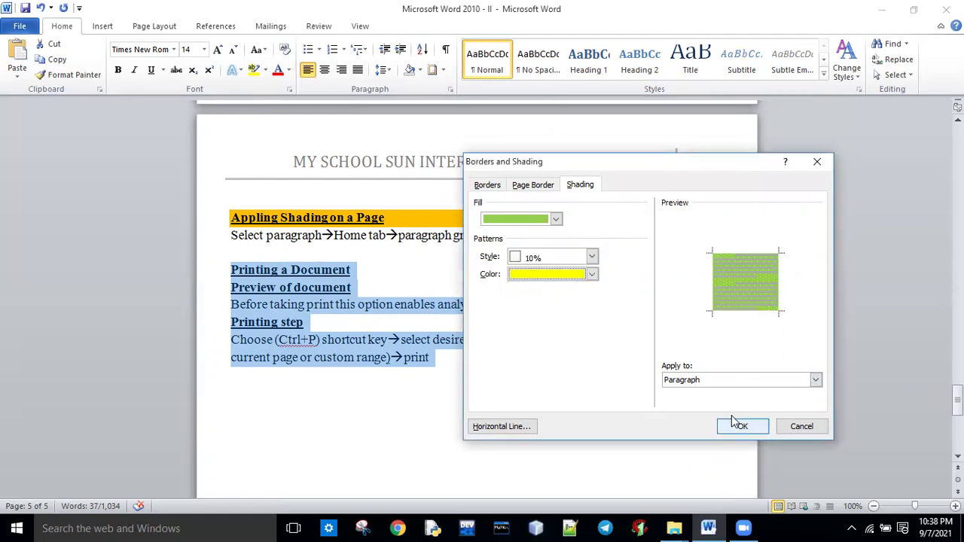
click(743, 427)
click(455, 373)
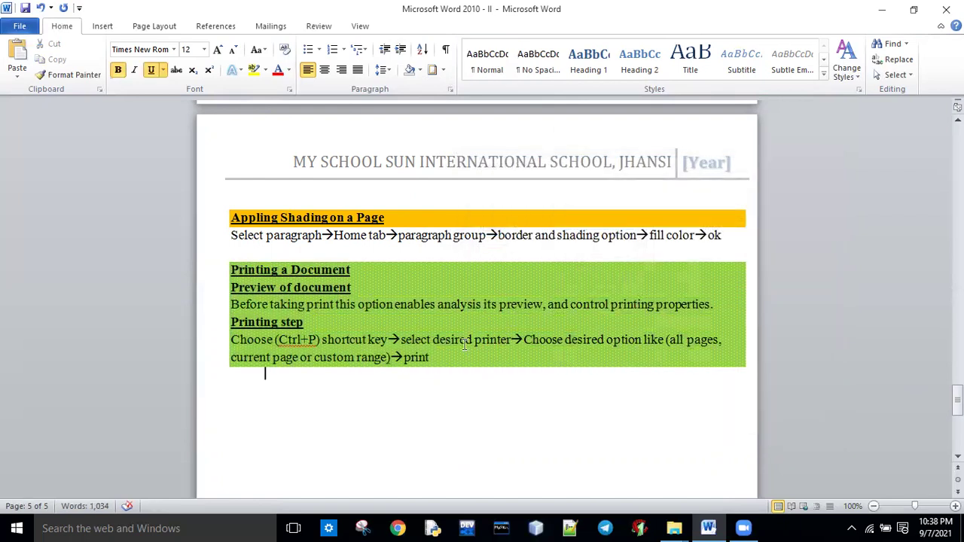
key(ctrl+z)
key(ctrl+z)
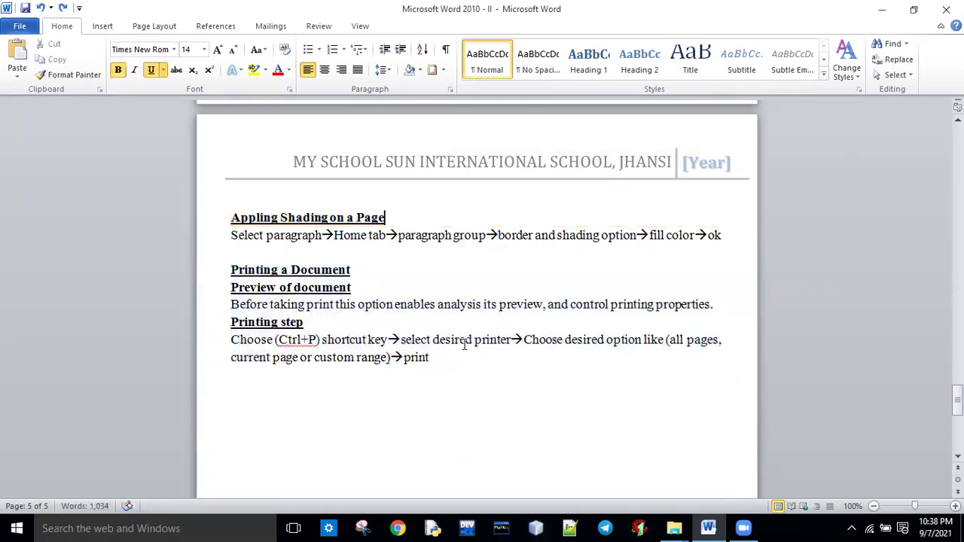
Select lines in the Printing a Document section, then open the File Info page.
drag(232, 270, 370, 271)
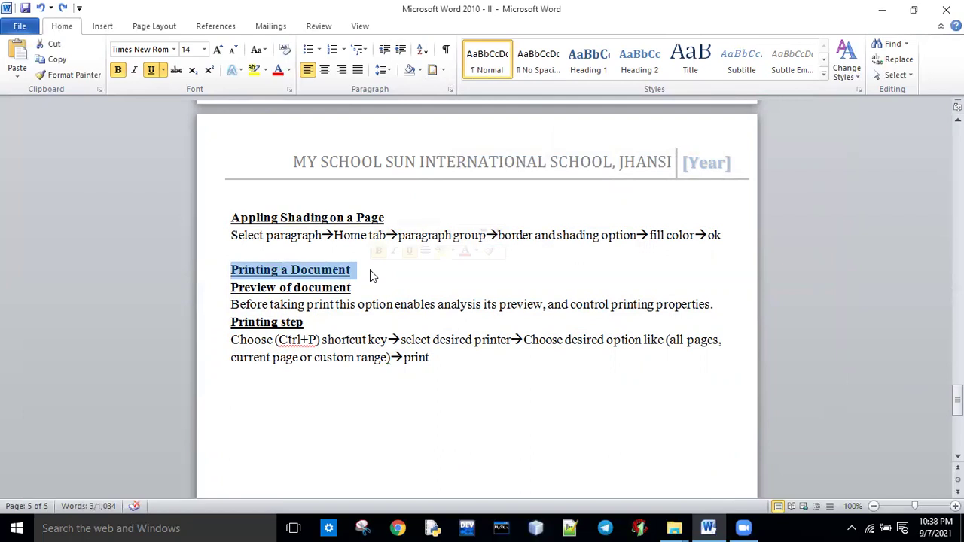
drag(350, 305, 710, 305)
click(406, 338)
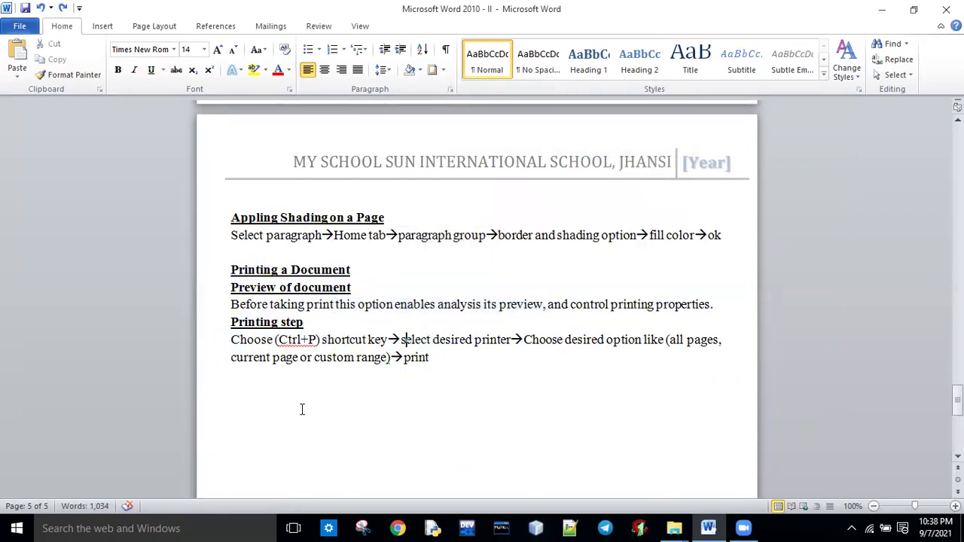
click(387, 320)
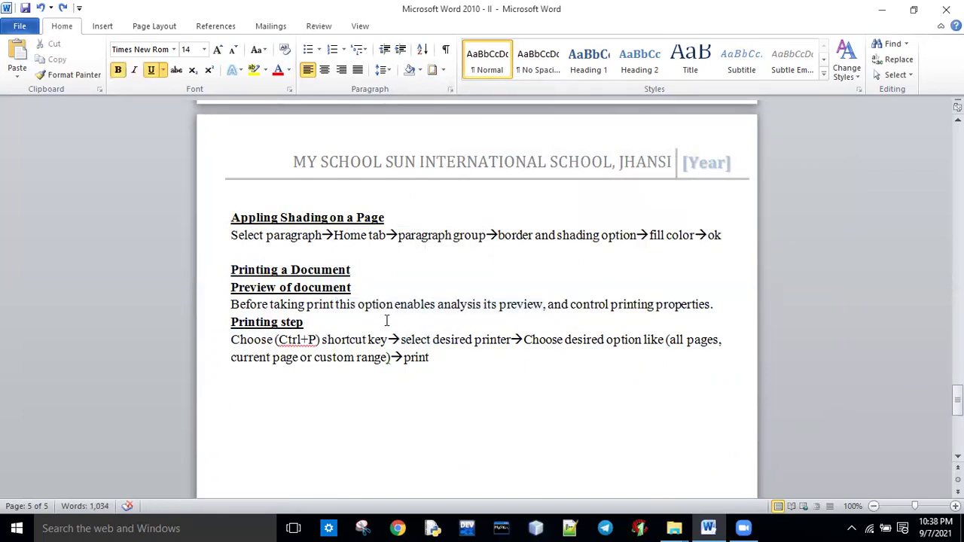
mouse_move(958, 400)
mouse_down()
mouse_move(958, 429)
mouse_move(957, 404)
mouse_up()
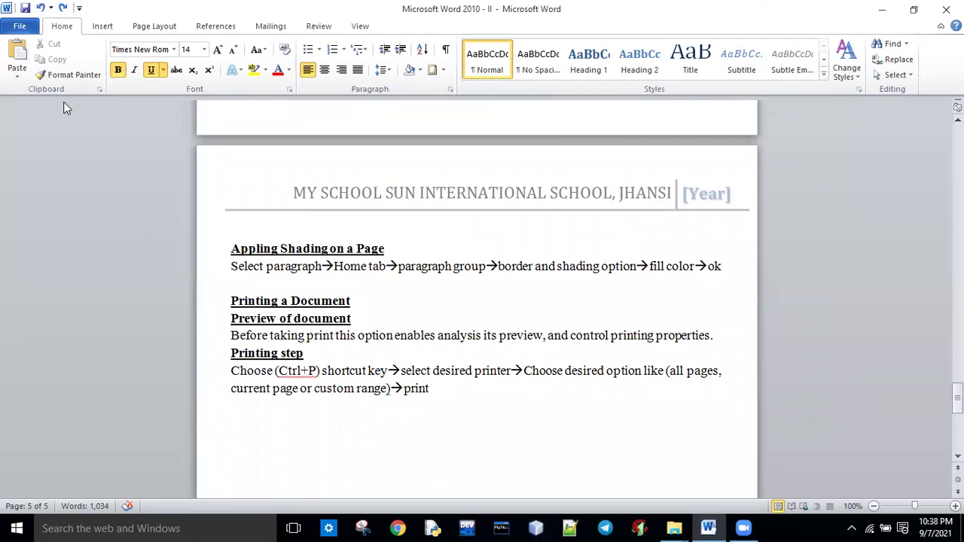
click(20, 26)
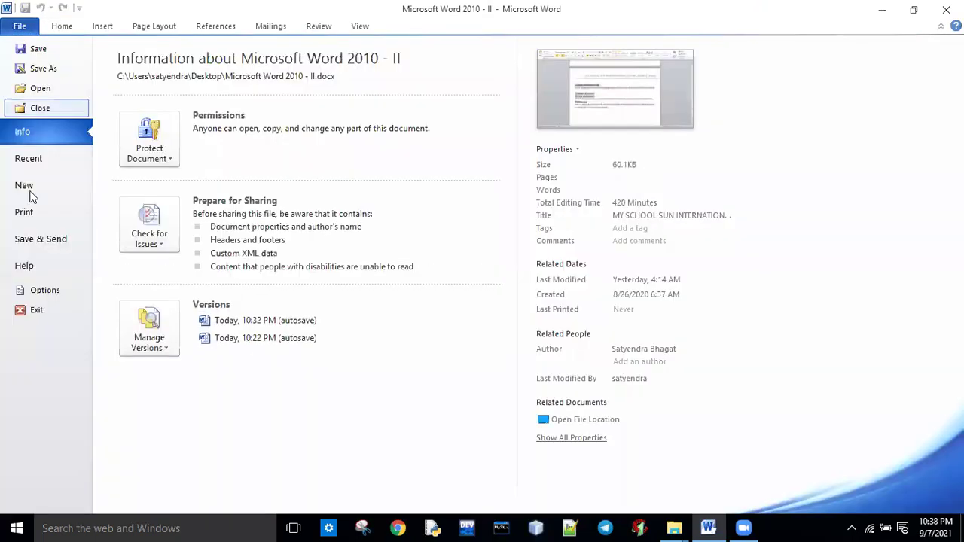
Open Print in Backstage and scroll the preview back to page 1.
click(35, 219)
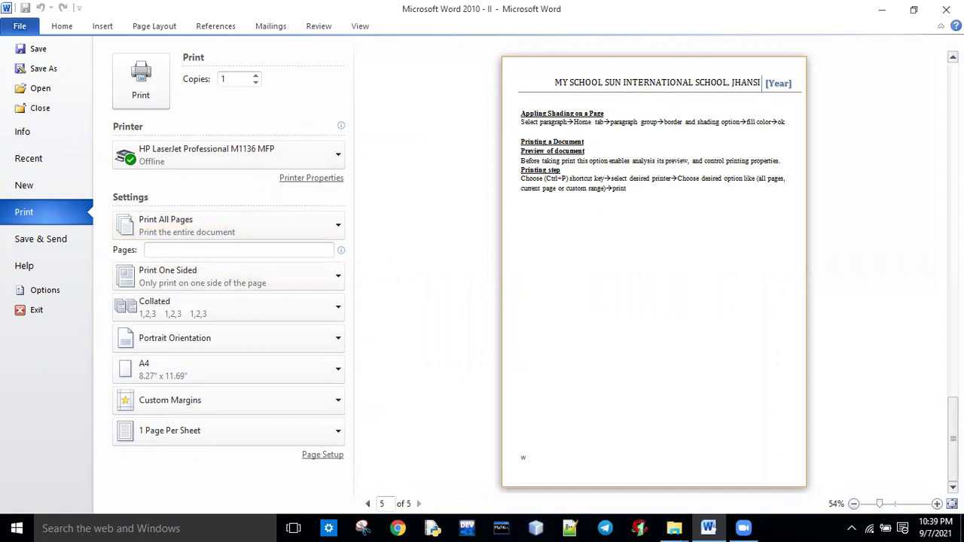
scroll(415, 483, up, 2)
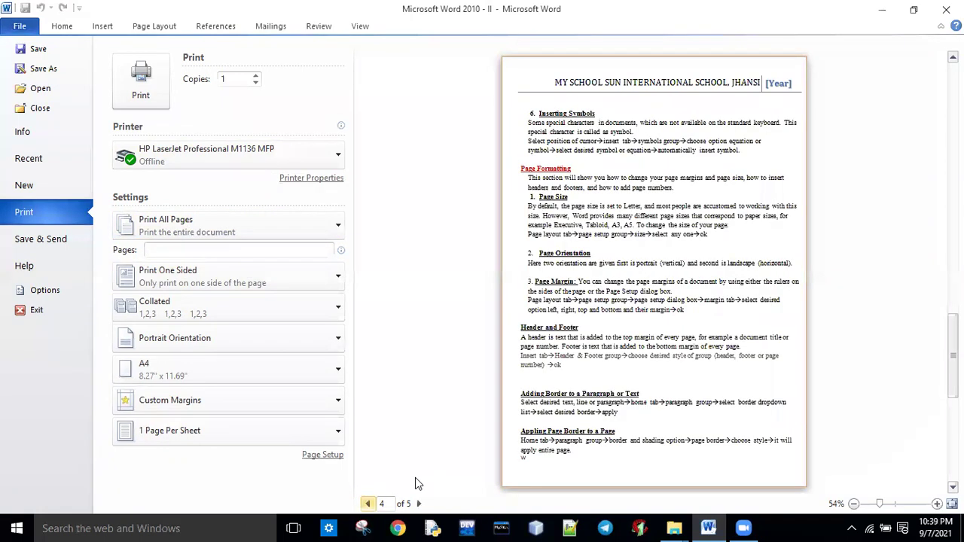
scroll(415, 479, up, 2)
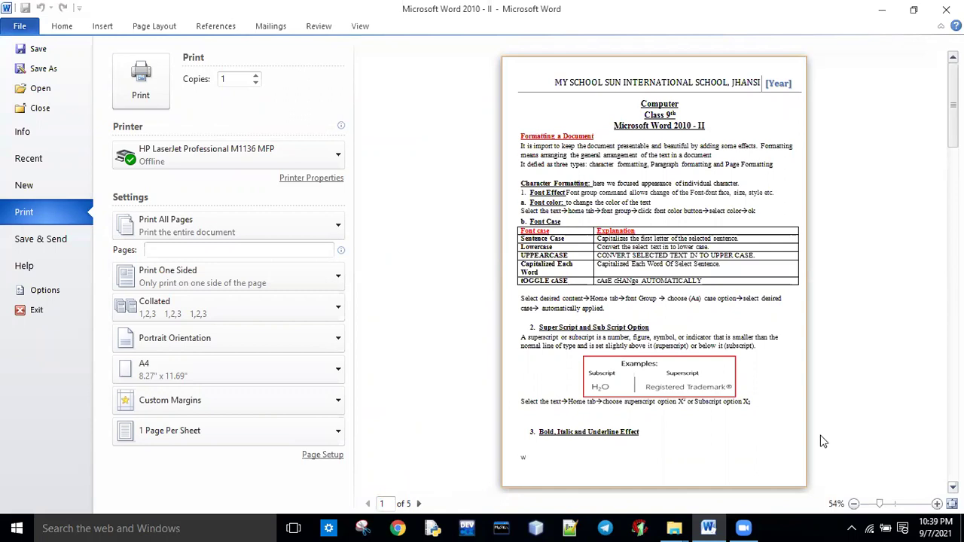
Page through the print preview to the last page.
double_click(531, 11)
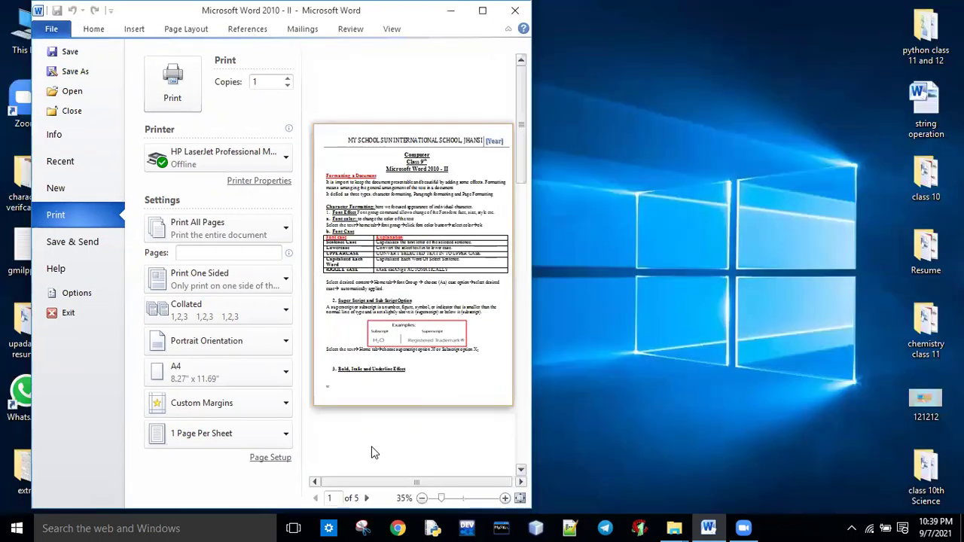
click(364, 497)
click(366, 498)
click(366, 498)
click(366, 498)
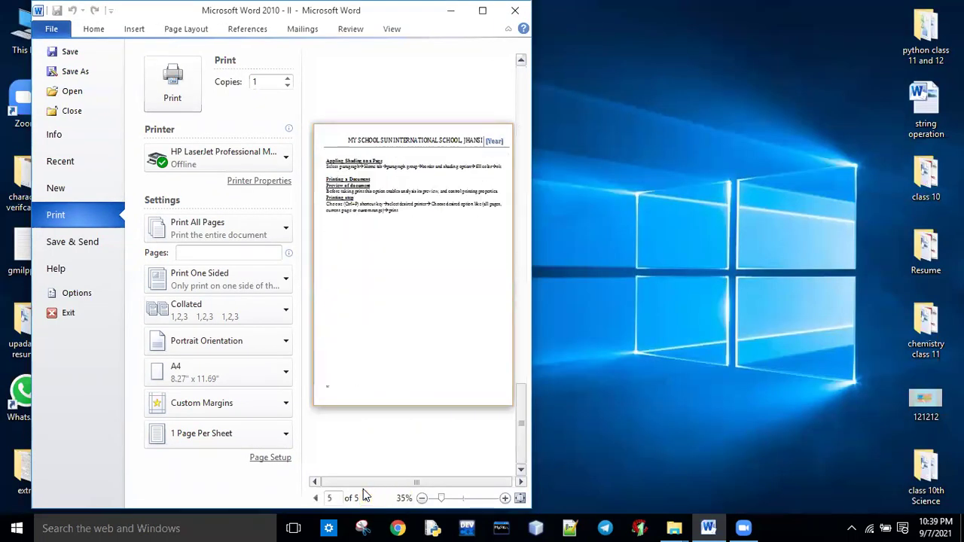
click(486, 11)
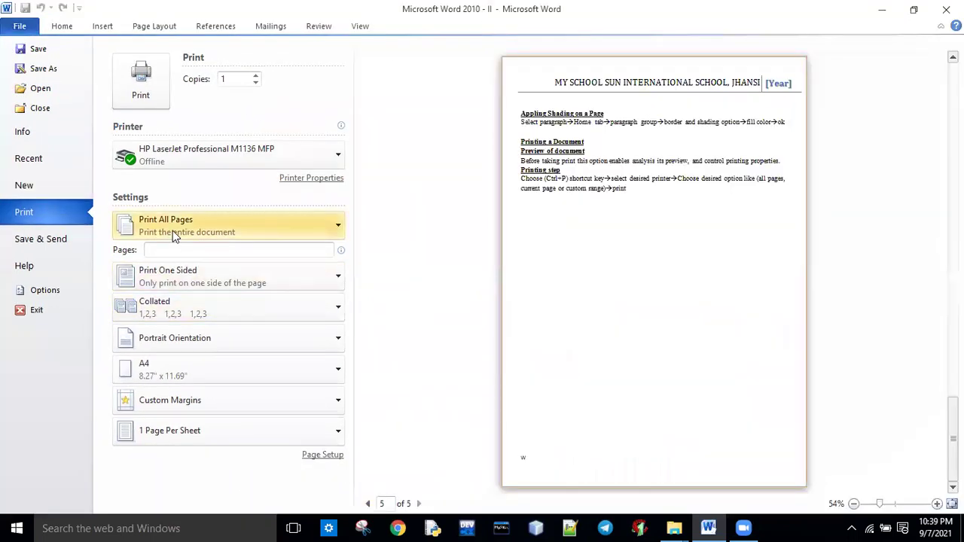
Set printing to a custom page range of 4-5, printed one-sided.
click(173, 230)
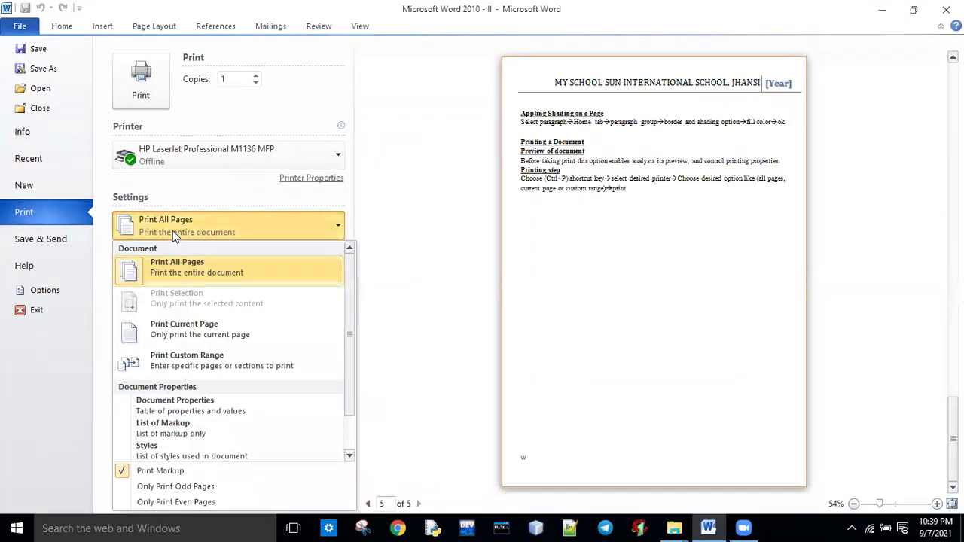
click(177, 343)
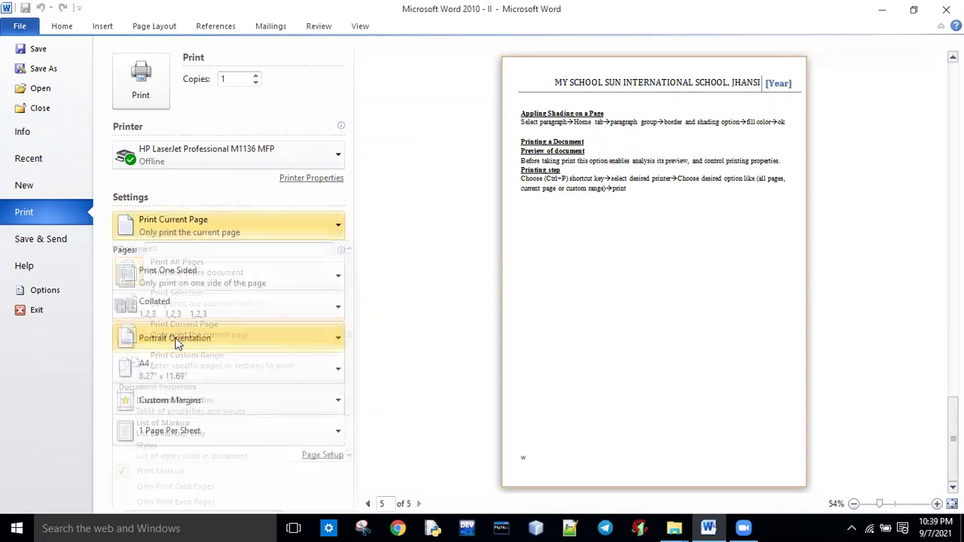
click(194, 237)
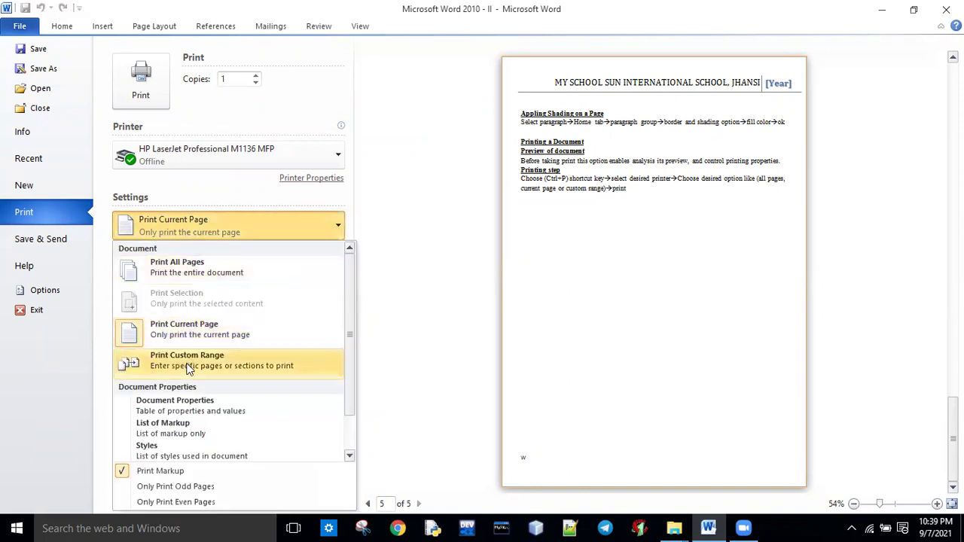
click(190, 362)
text(4-5)
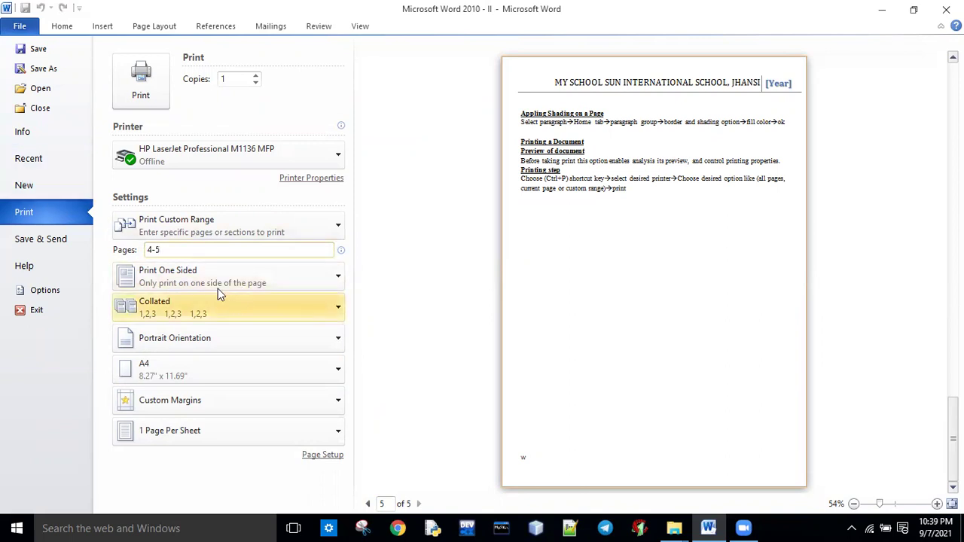
click(205, 275)
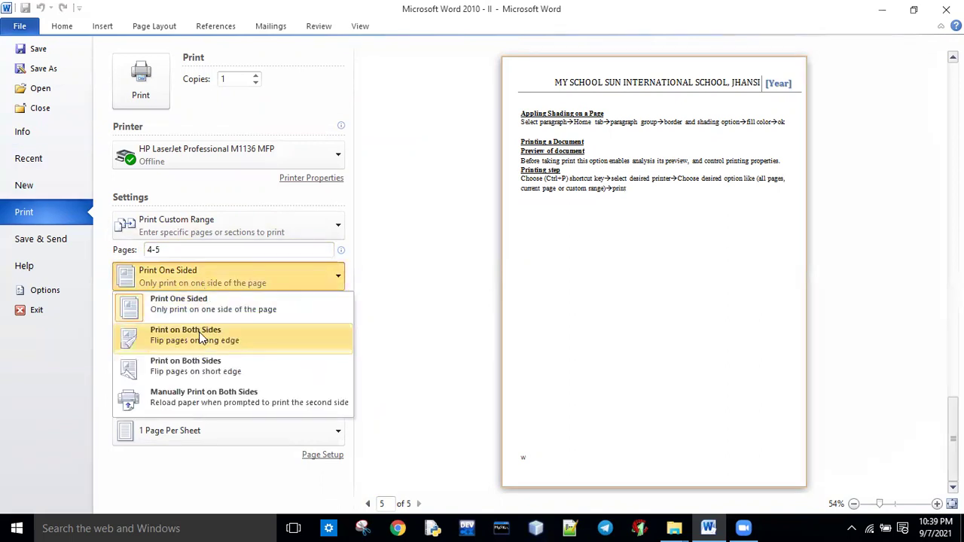
click(458, 349)
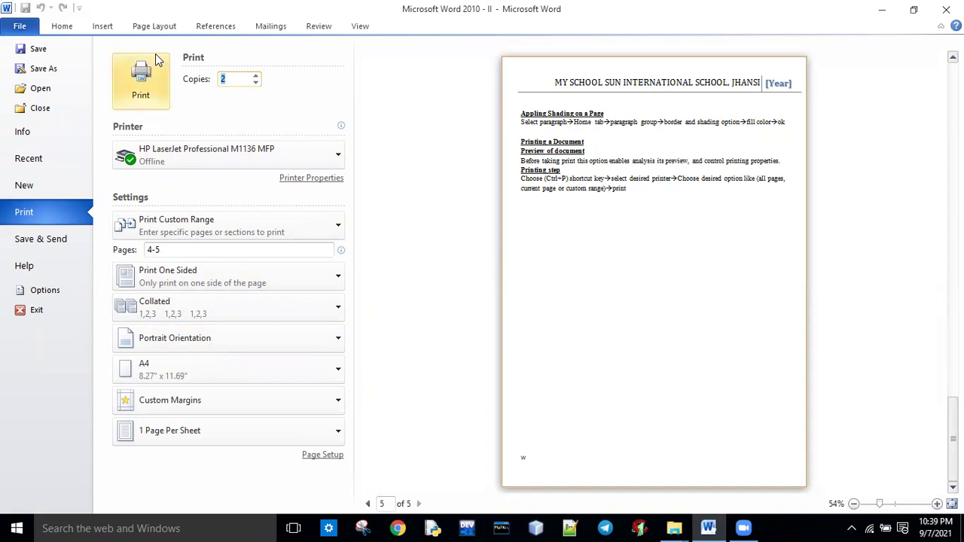
Return to the document and select text in the Choose (Ctrl+P) line.
click(62, 26)
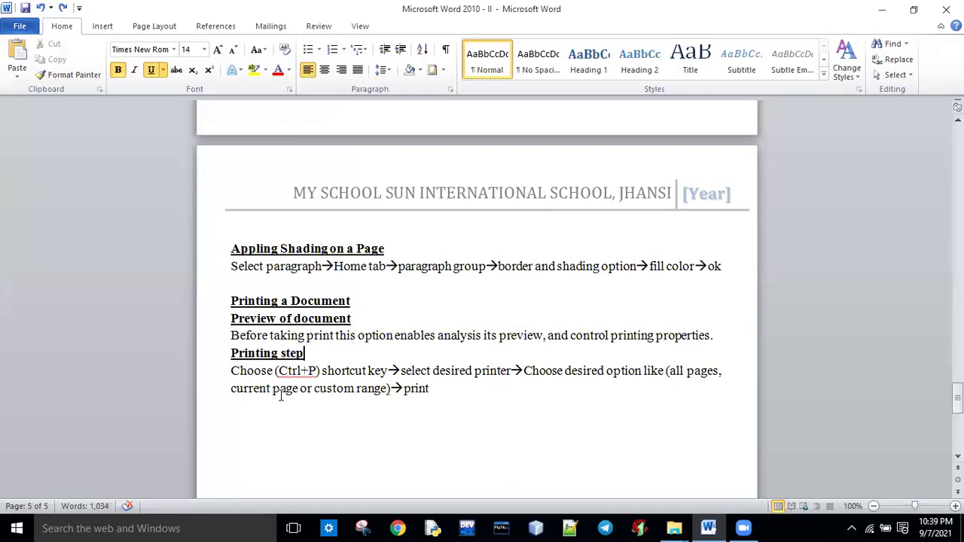
drag(232, 371, 669, 371)
click(234, 389)
drag(232, 389, 387, 390)
click(430, 389)
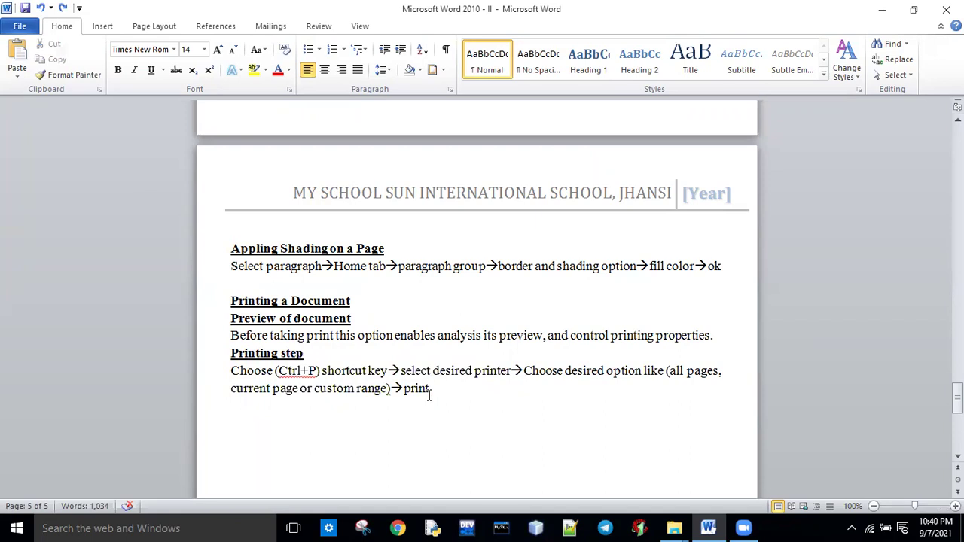